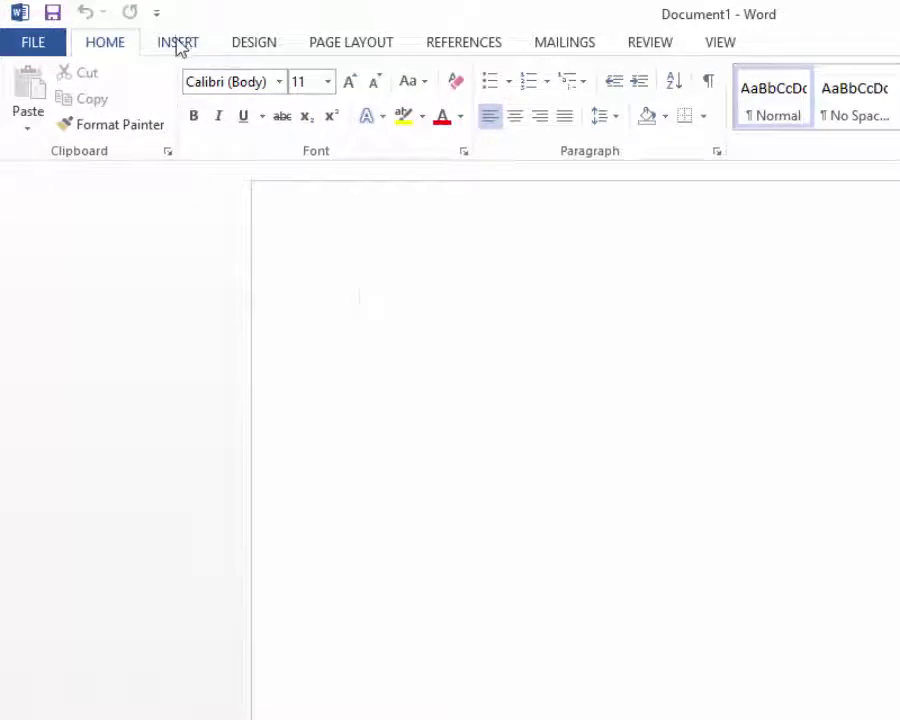
- Insert the IMAGE picture from D:\TODAY LESSONS\YEAR 7\Header, Footer 10.09.20 into the document
click(178, 44)
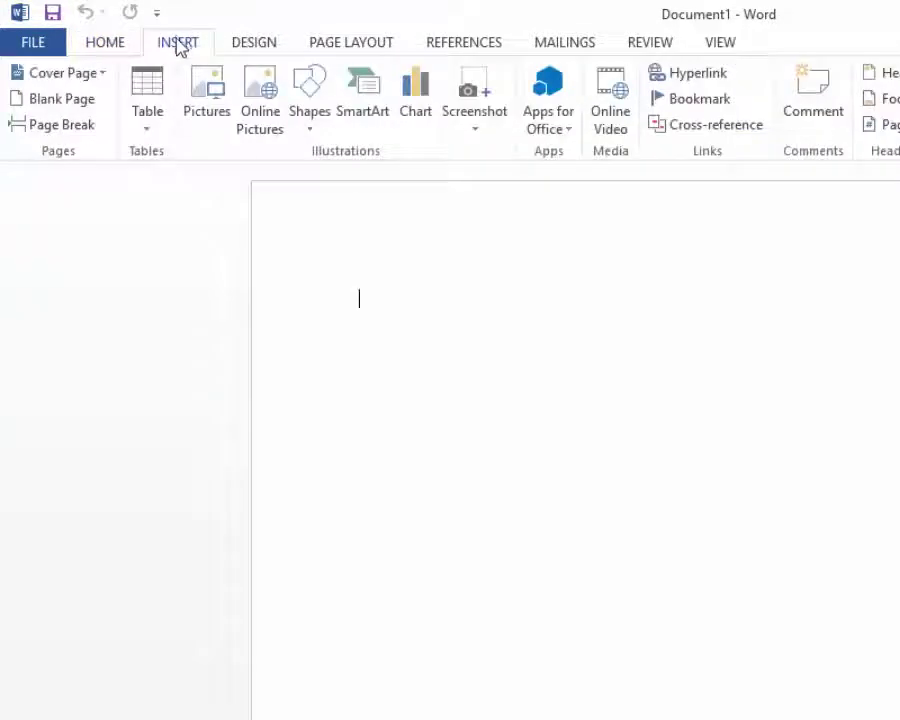
click(206, 100)
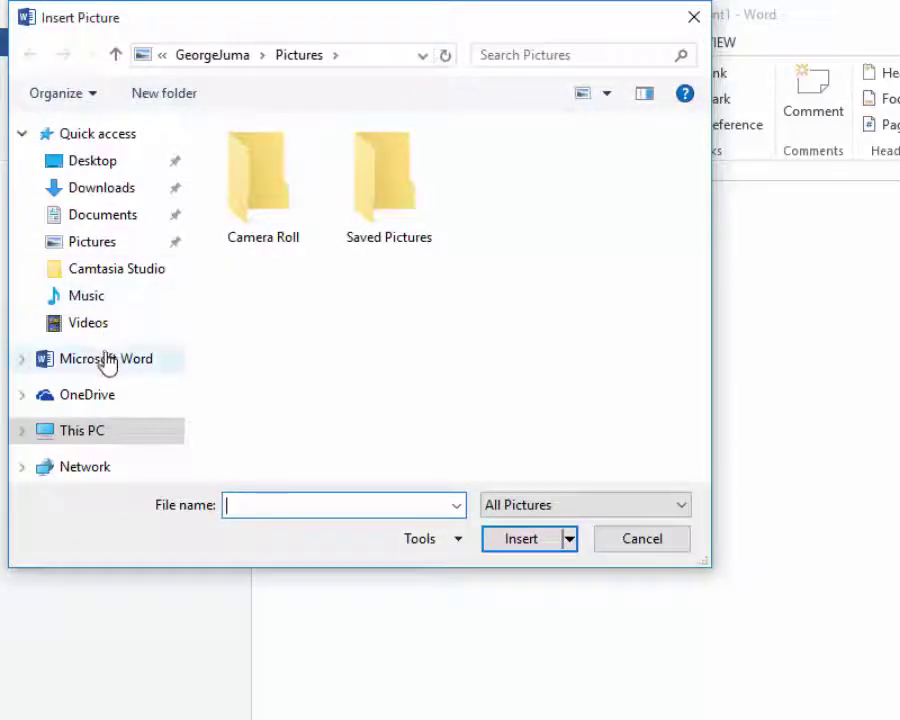
click(95, 435)
scroll(330, 326, down, 5)
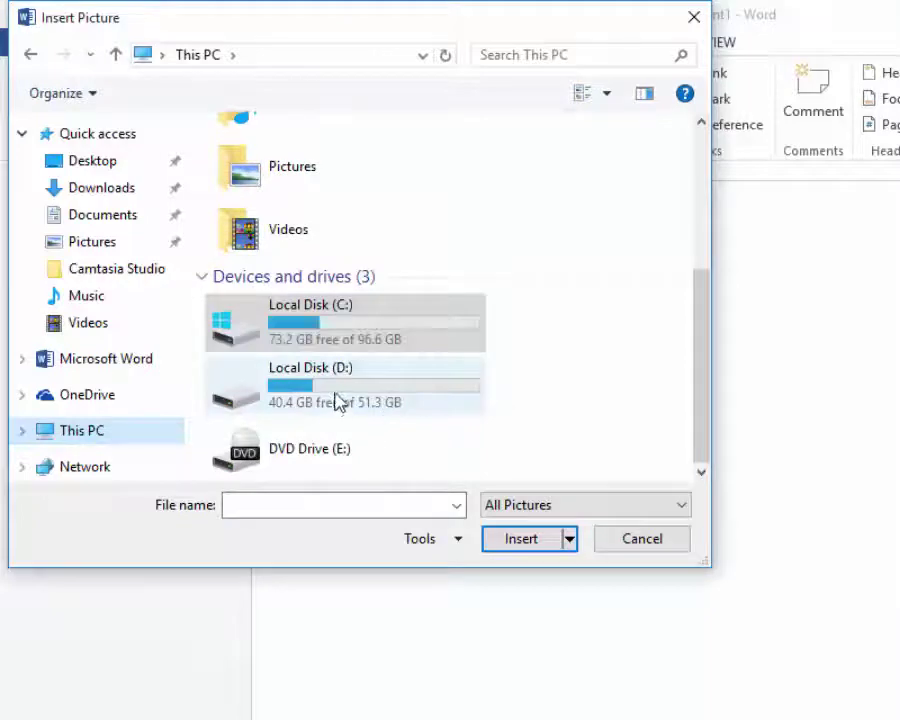
click(358, 390)
double_click(358, 390)
scroll(345, 370, down, 5)
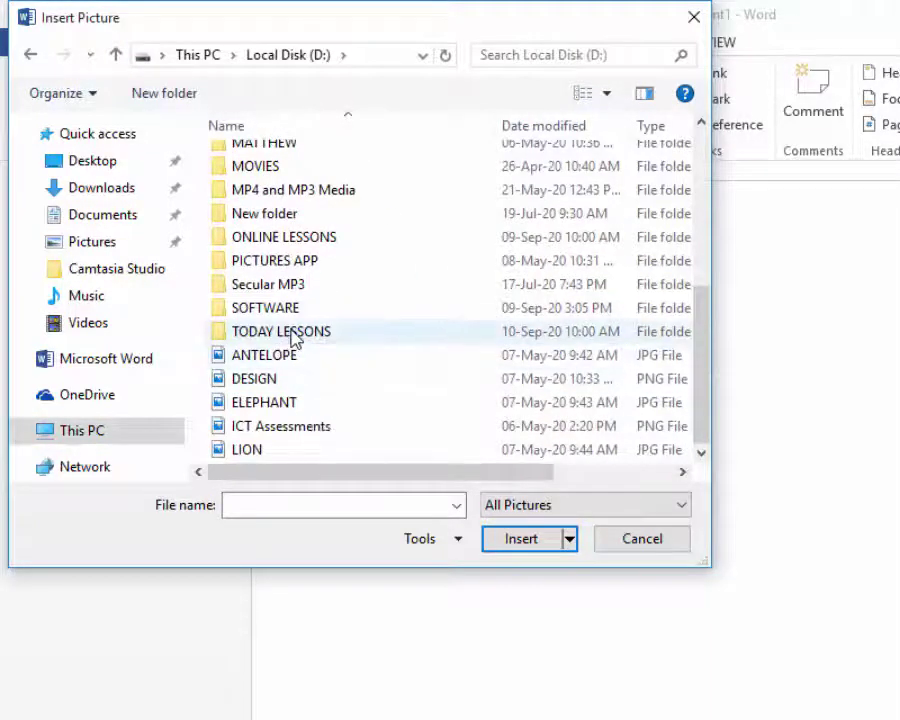
double_click(291, 334)
double_click(268, 186)
double_click(280, 165)
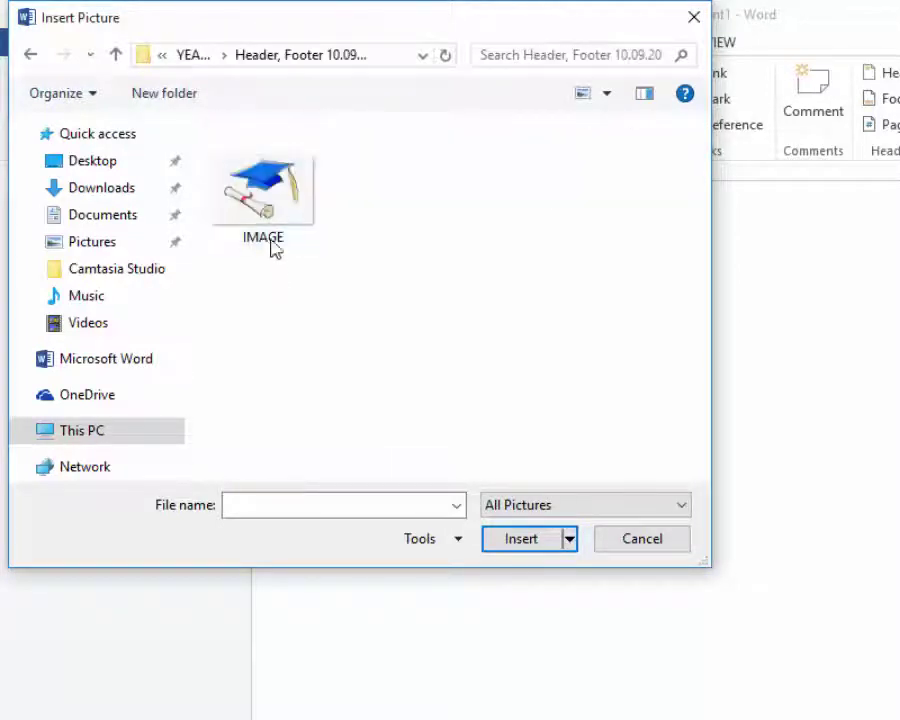
click(268, 206)
click(516, 546)
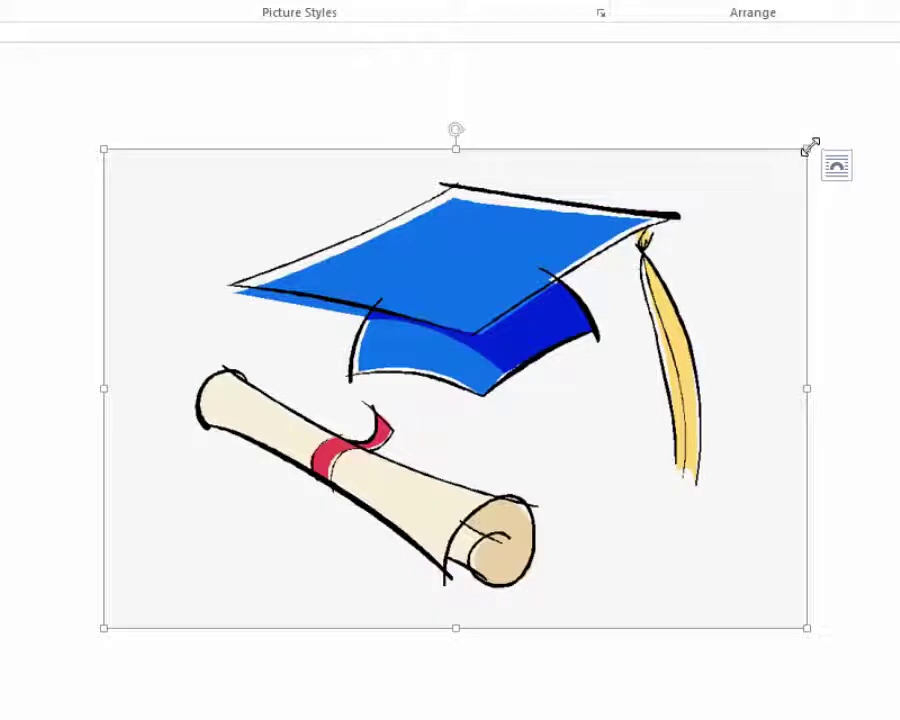
- Shrink the graduation-cap picture down to a small logo size
drag(802, 149, 215, 360)
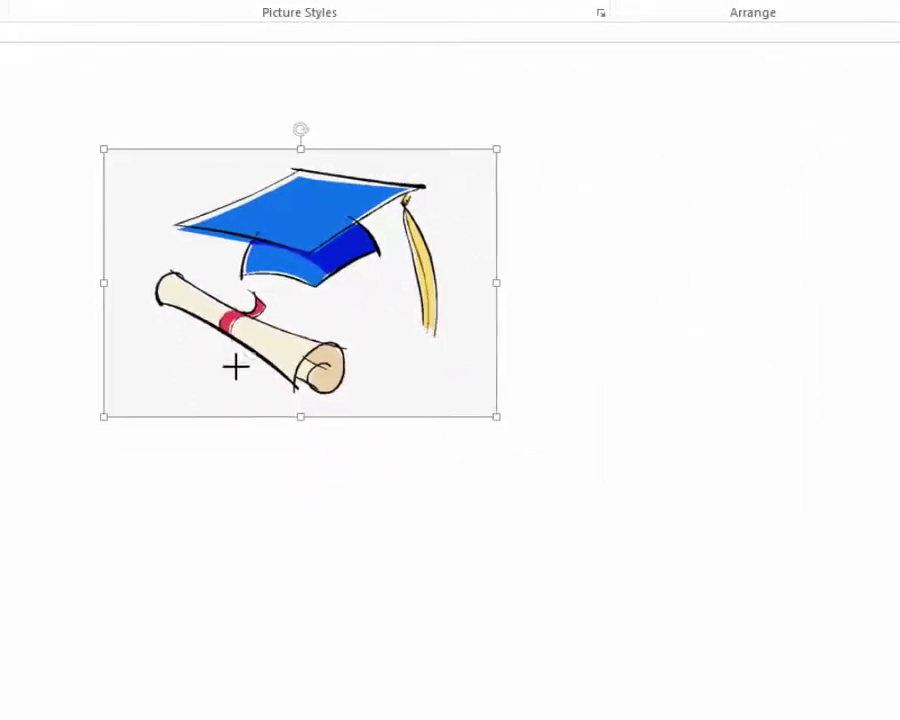
drag(498, 417, 185, 206)
click(137, 276)
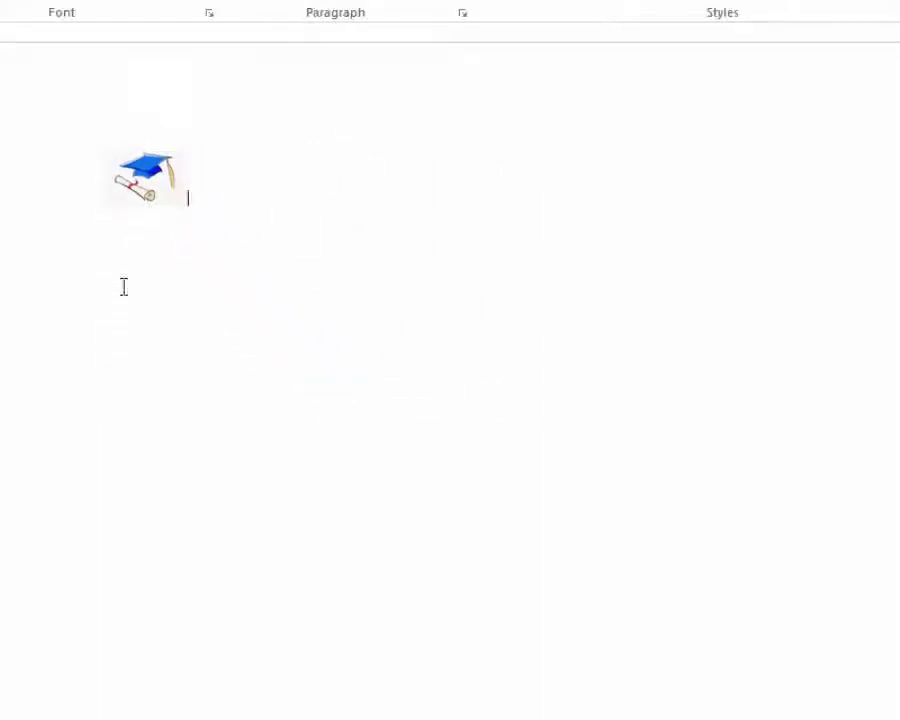
click(146, 168)
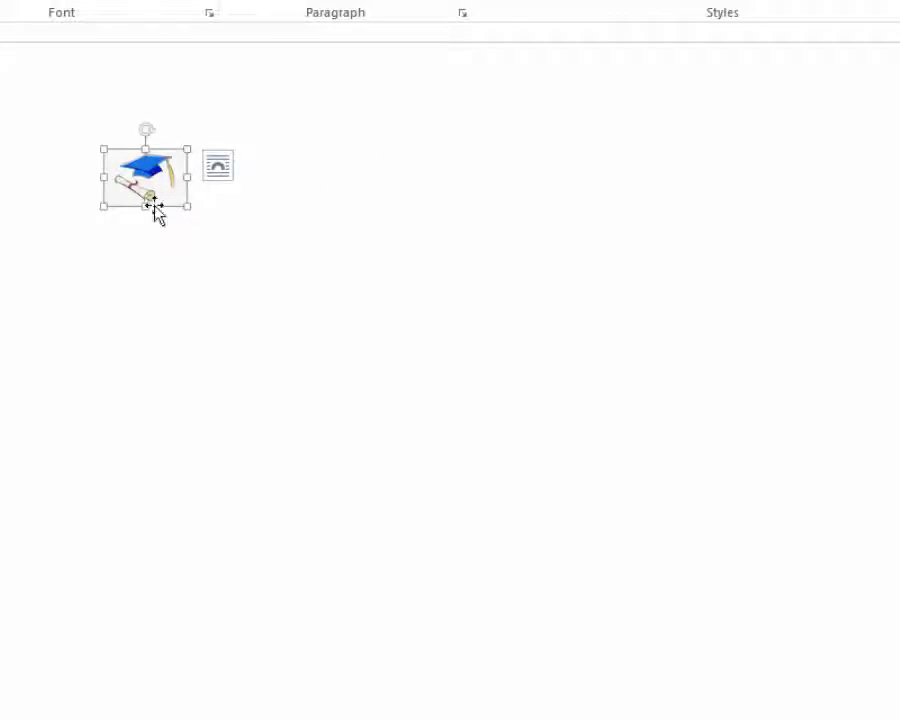
click(396, 145)
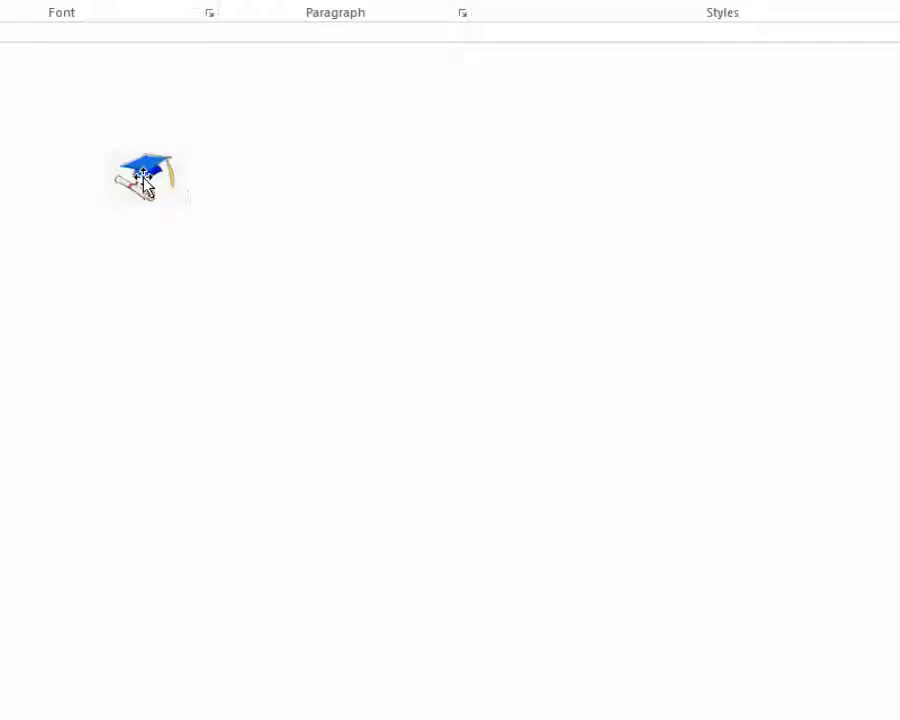
click(143, 180)
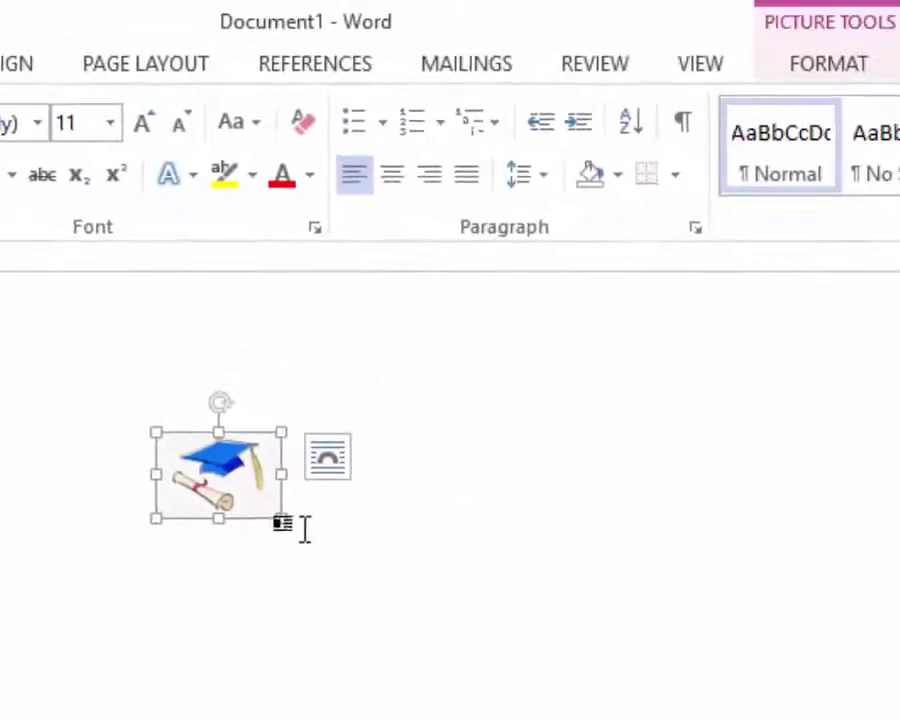
mouse_move(281, 518)
mouse_down()
mouse_move(259, 508)
mouse_move(269, 509)
mouse_up()
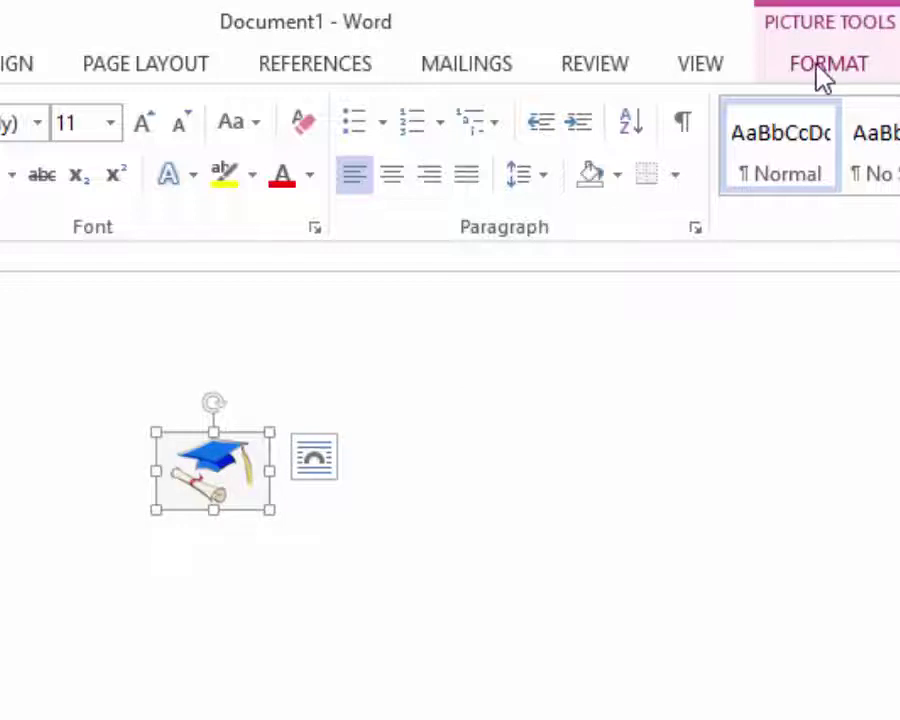
- Apply a Brightness/Contrast correction preset to the cap picture
click(830, 65)
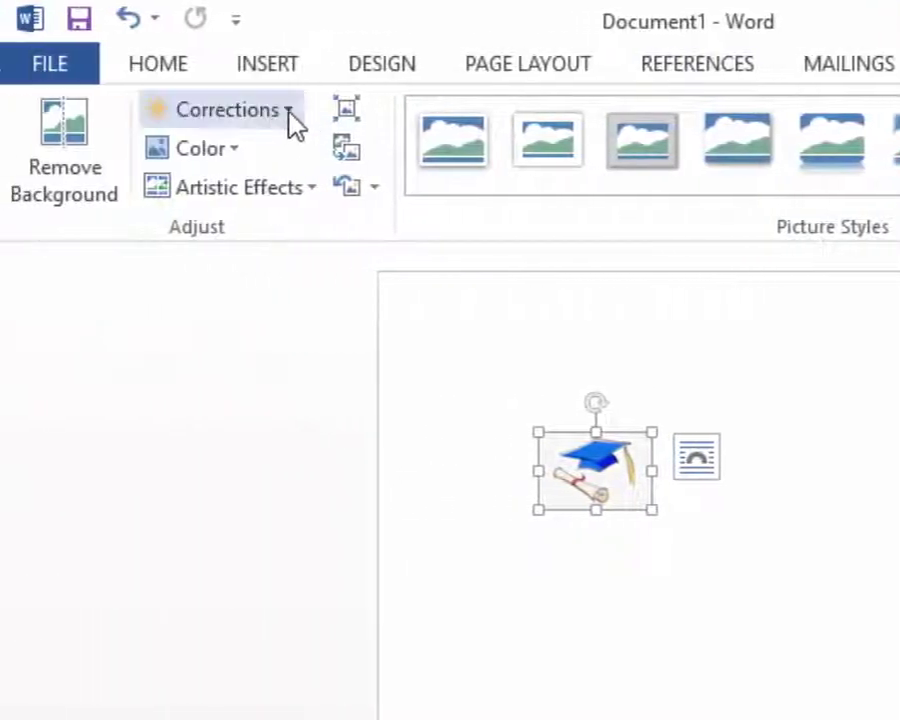
click(290, 112)
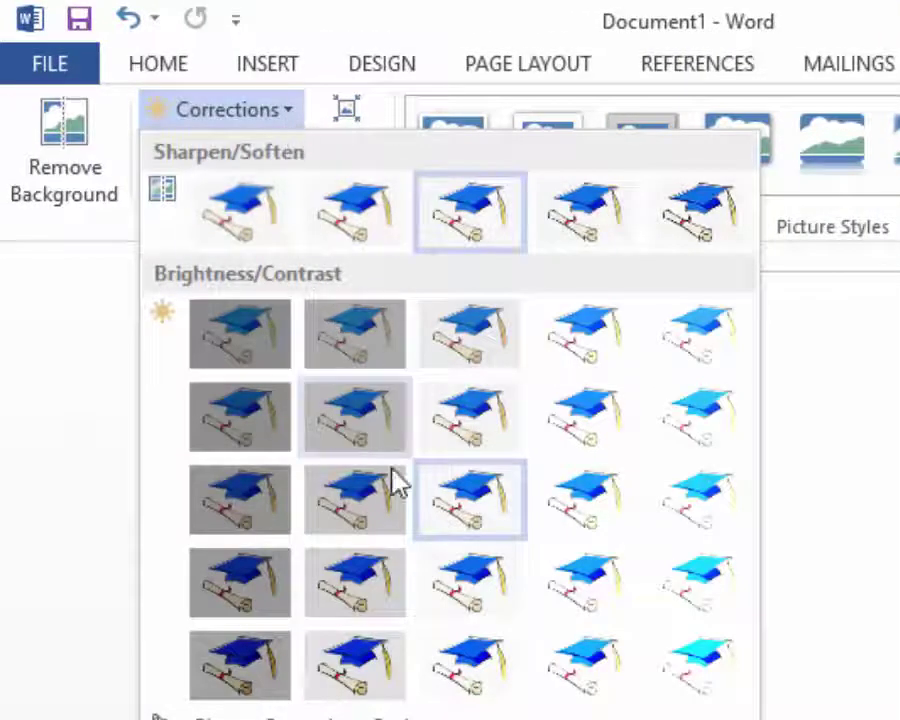
click(465, 680)
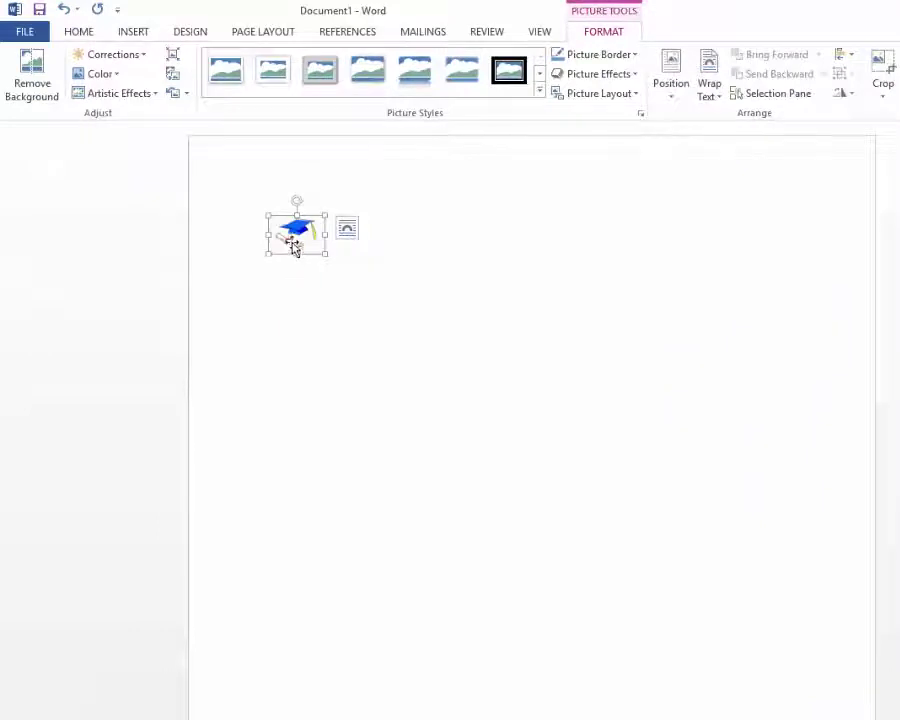
- Set the cap picture to Tight text wrapping and move it to the middle of the page
drag(286, 232, 266, 234)
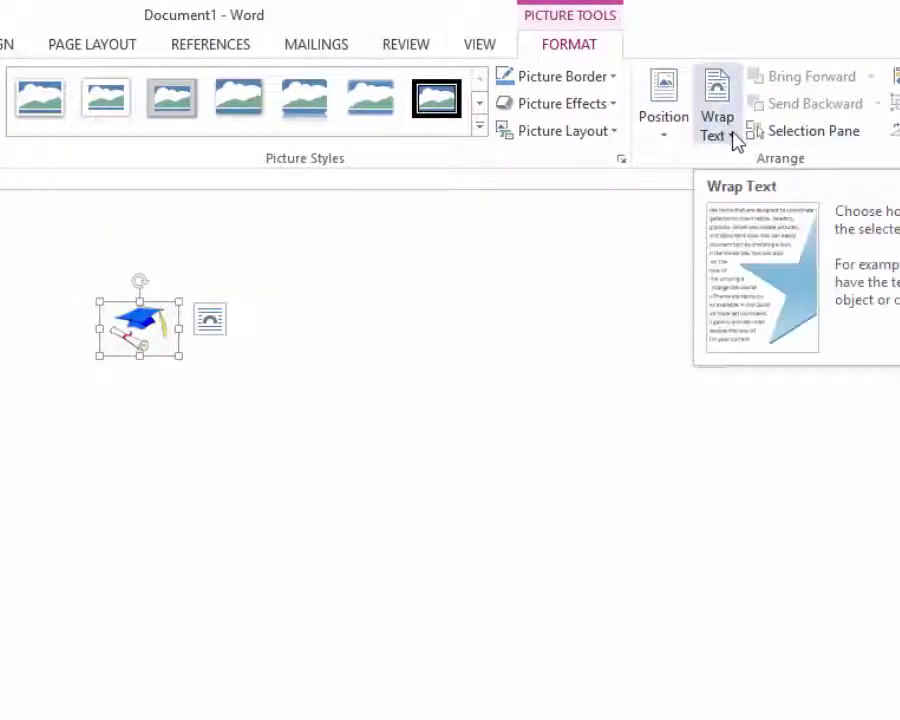
click(735, 140)
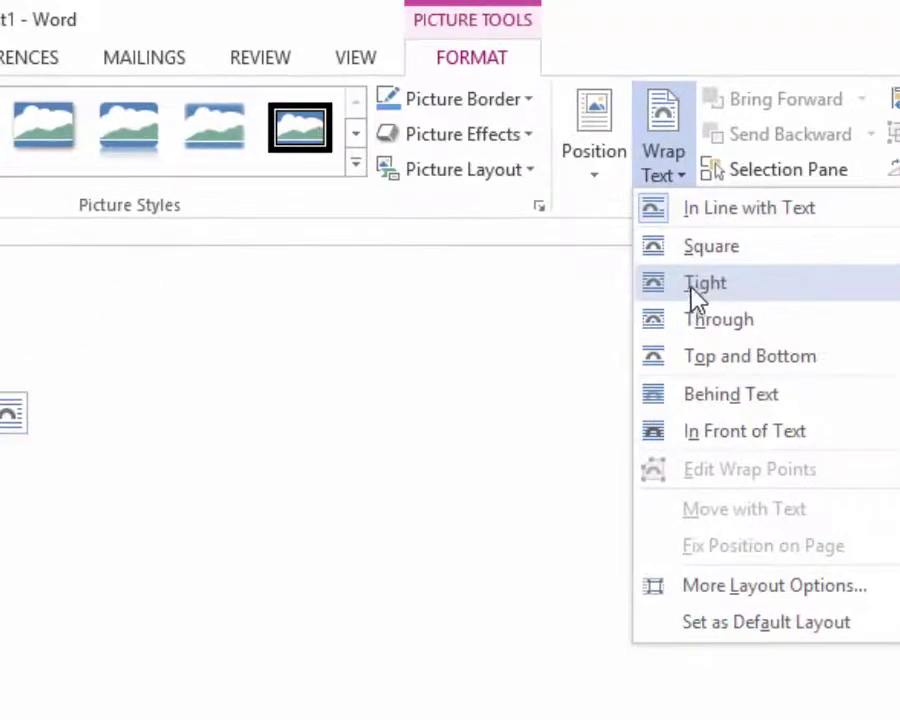
click(704, 283)
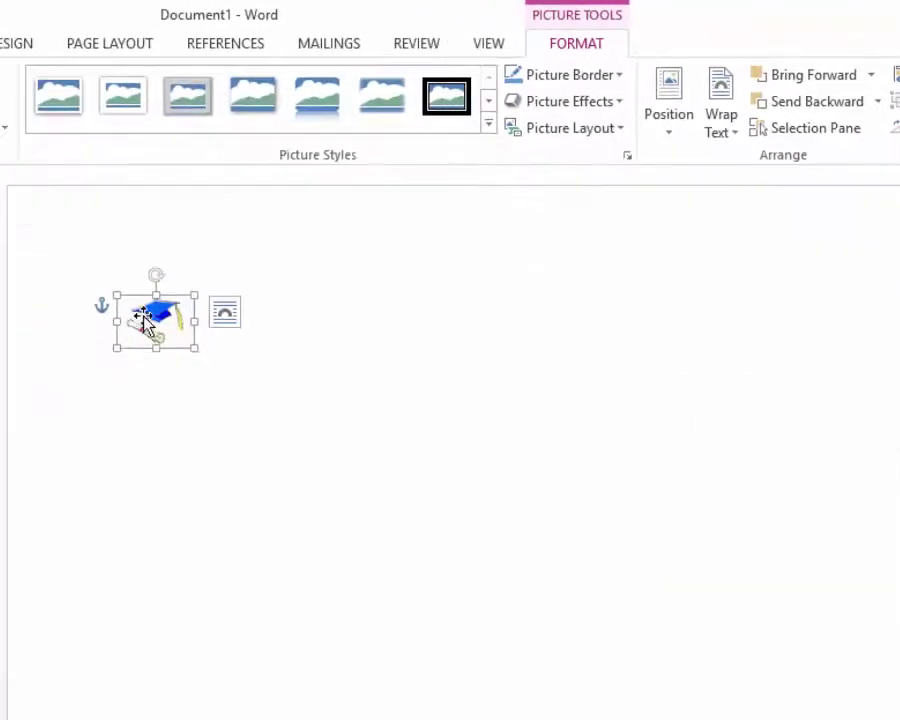
drag(145, 318, 447, 455)
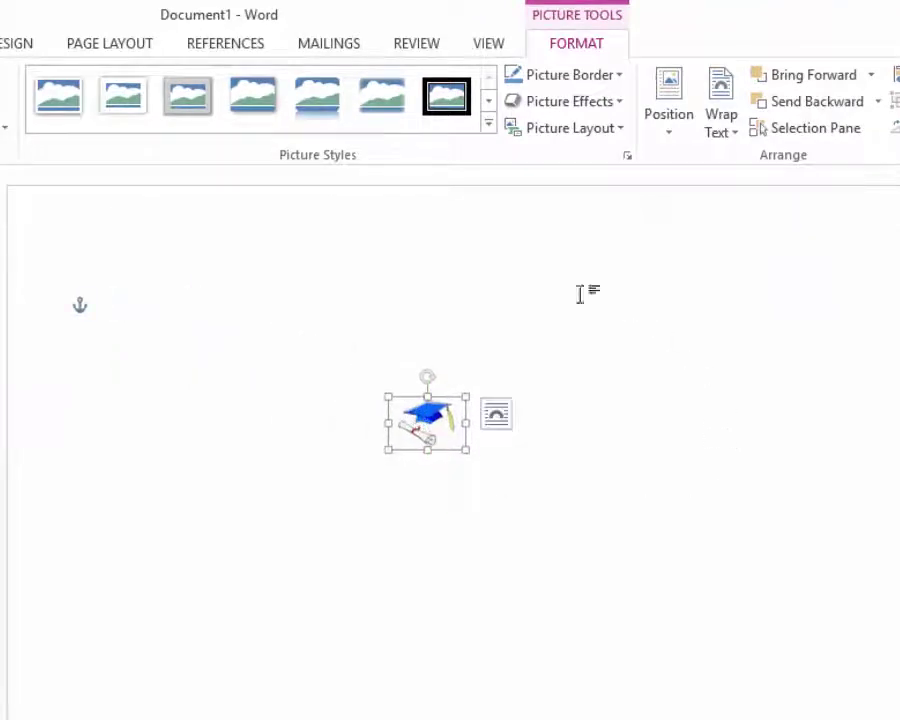
click(309, 353)
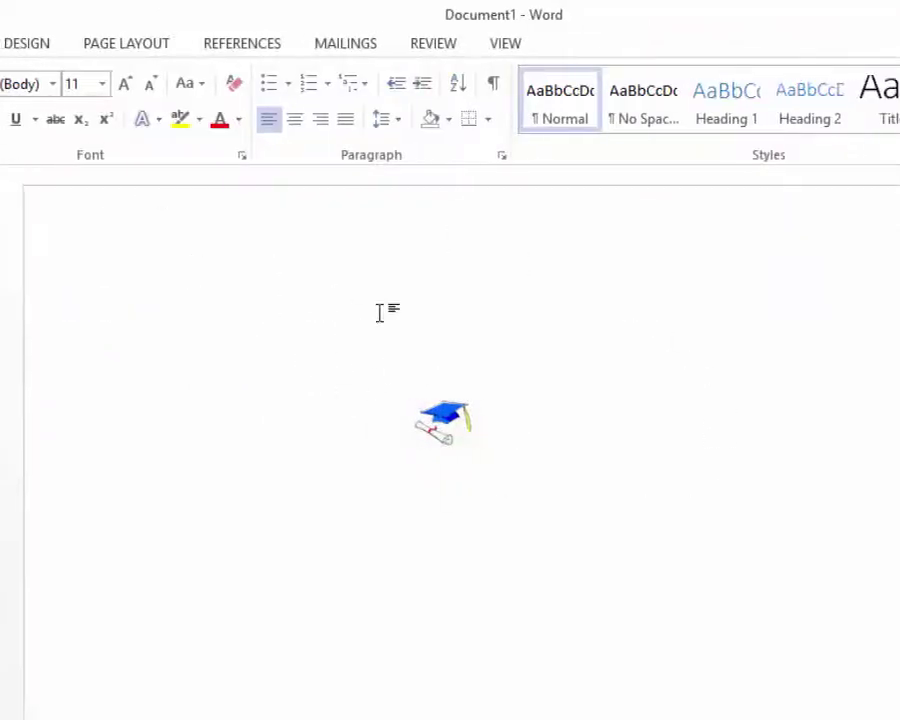
- Draw an oval shape as a circle over the graduation-cap picture
click(186, 52)
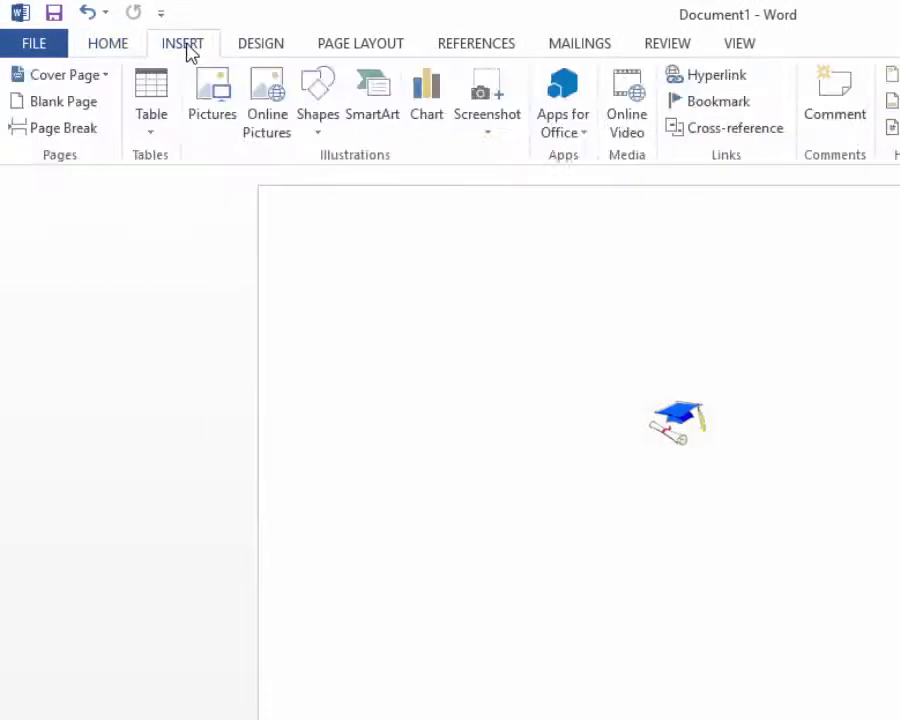
click(322, 130)
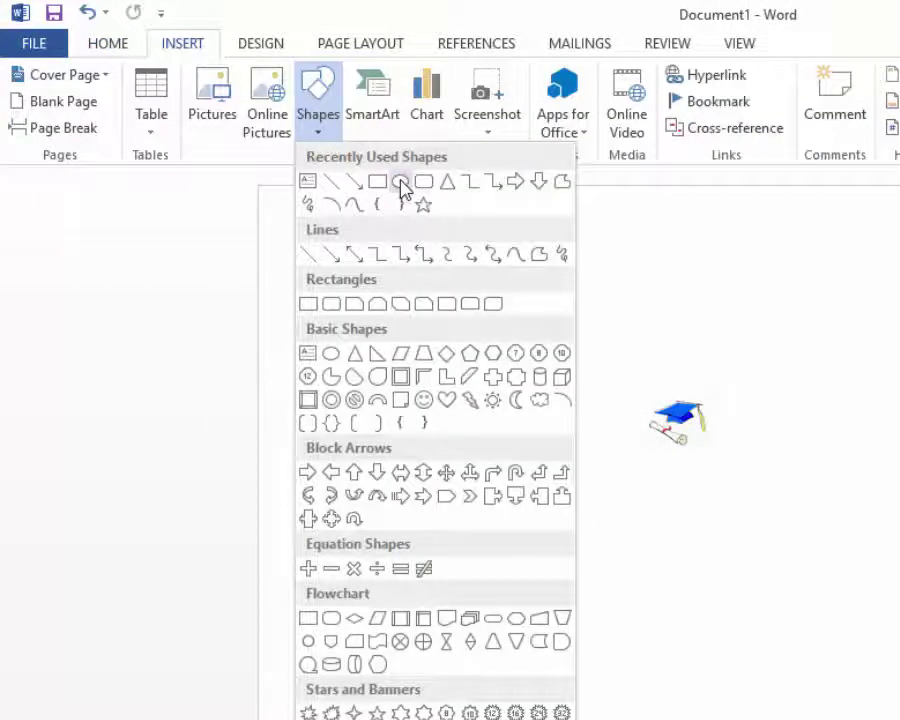
click(401, 184)
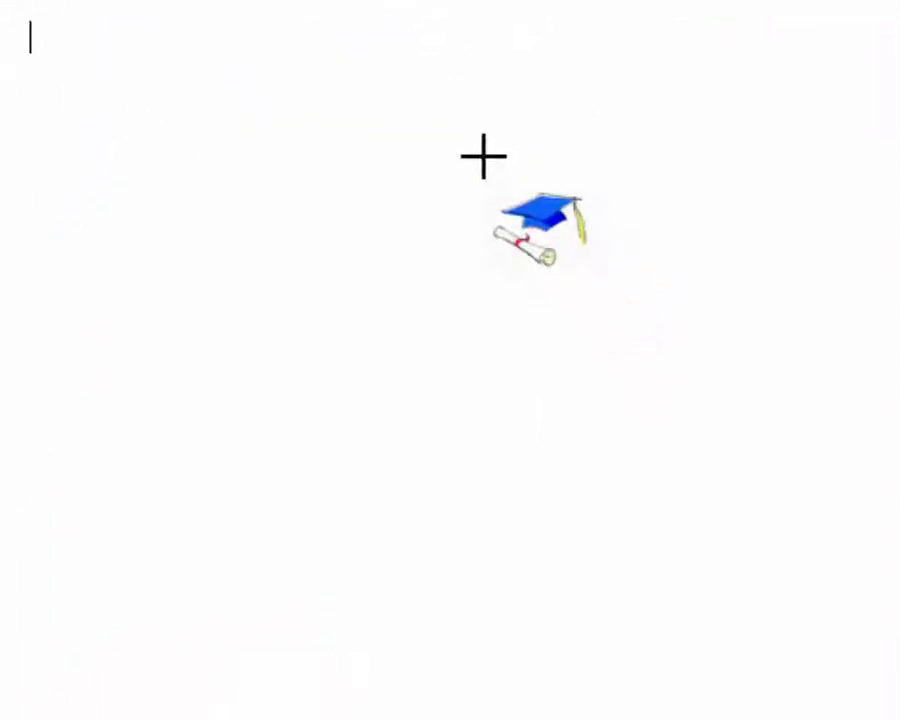
mouse_move(484, 156)
mouse_down()
mouse_move(647, 289)
mouse_move(767, 346)
mouse_move(739, 342)
mouse_move(655, 288)
mouse_move(697, 300)
mouse_up()
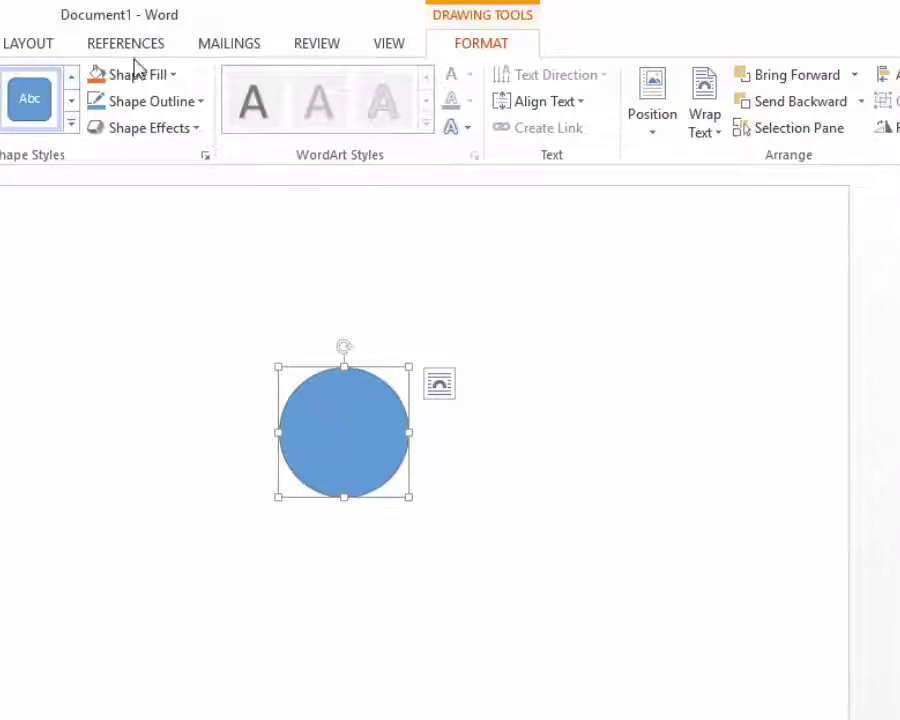
- Remove the circle's fill and give it a dark-red outline
click(173, 77)
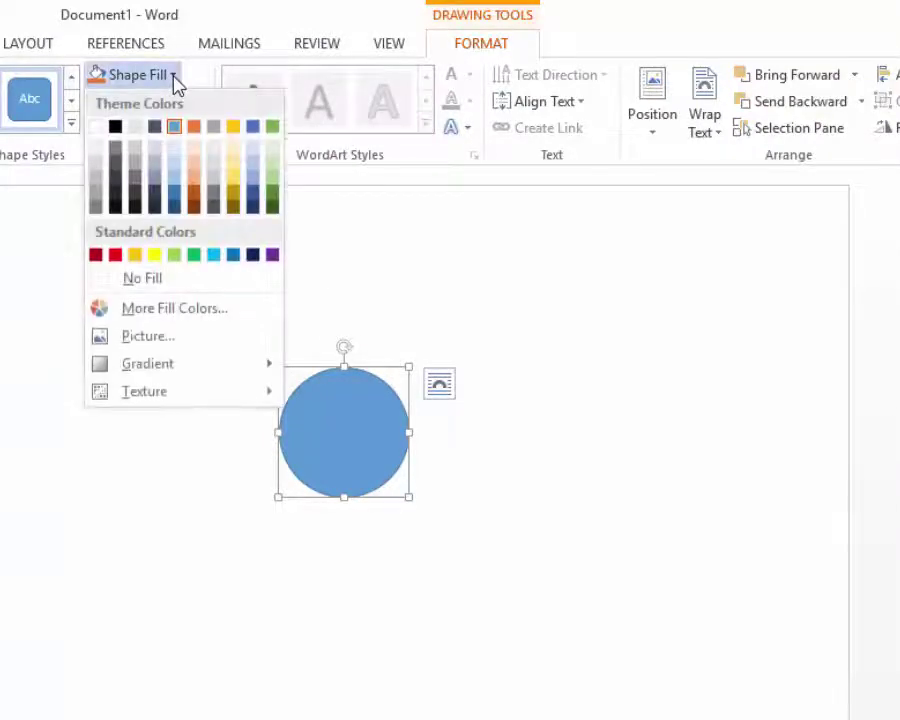
click(165, 284)
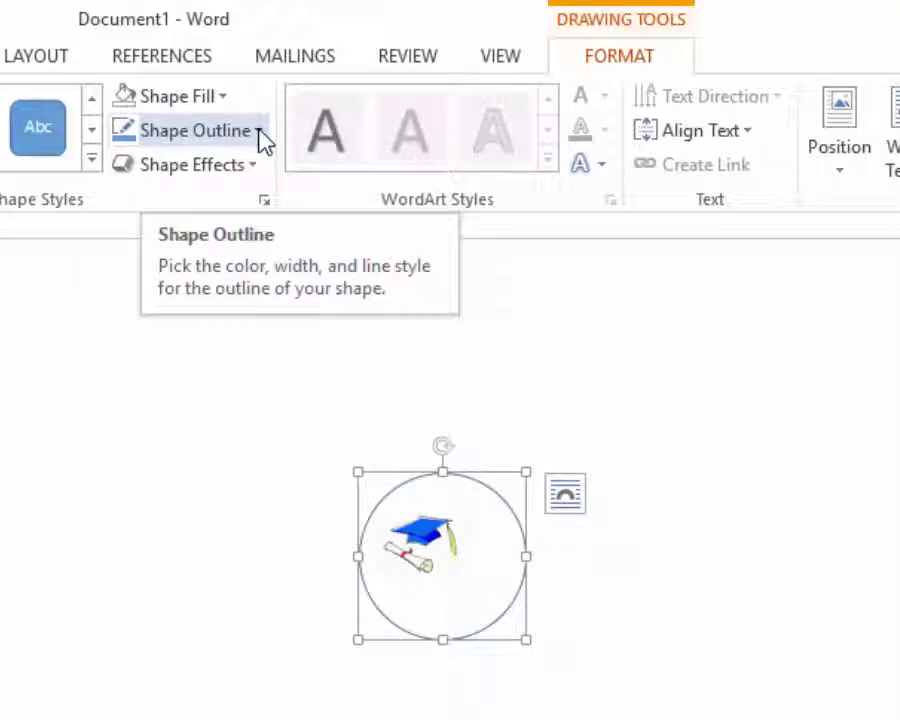
click(258, 132)
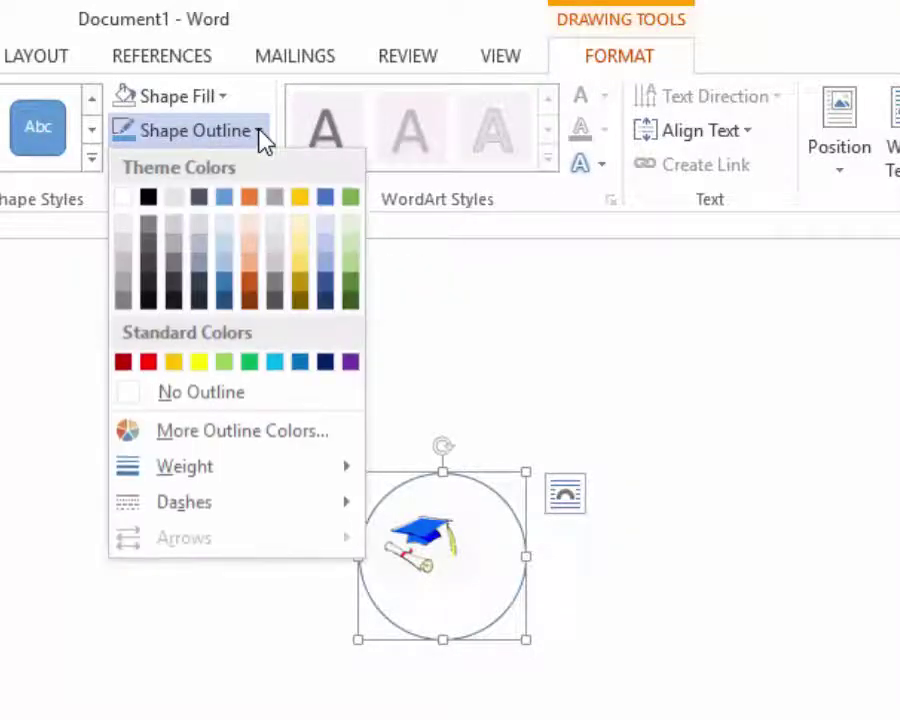
click(123, 361)
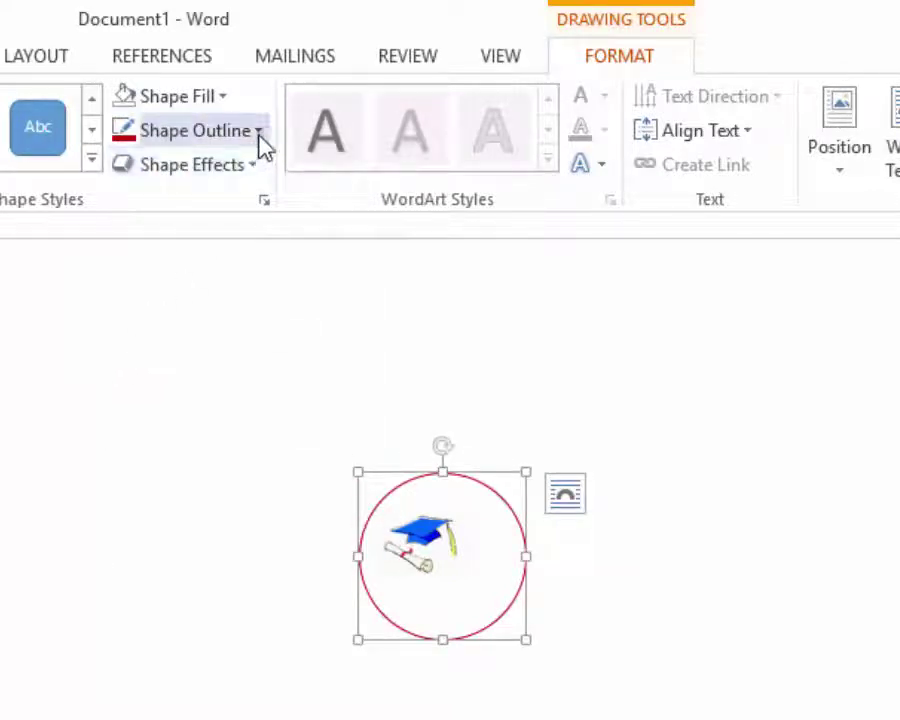
- Thicken the circle's outline to 3 pt and shrink it slightly to ring the logo
click(258, 132)
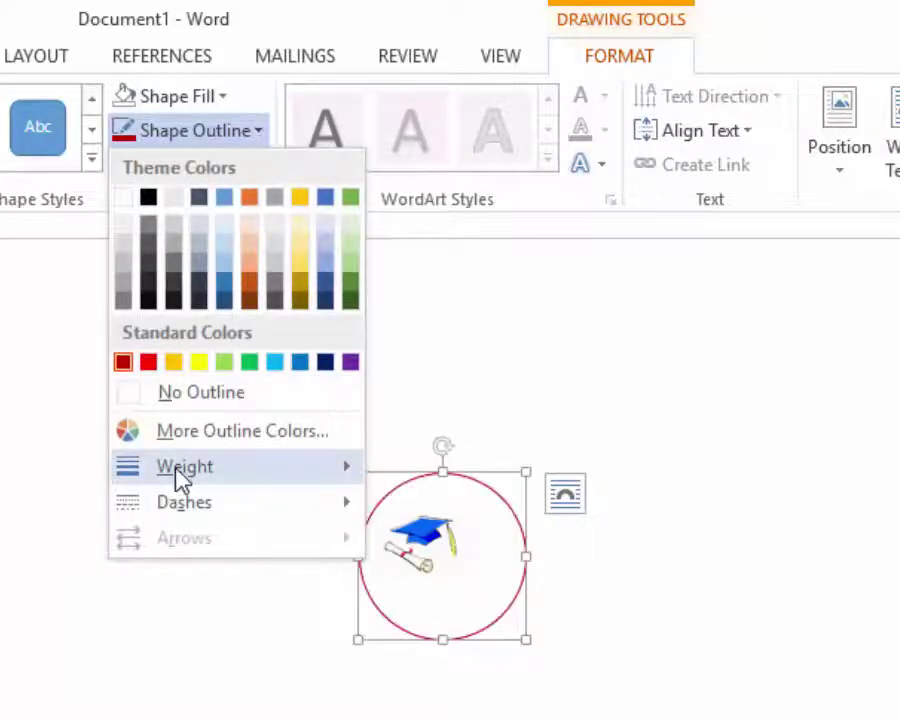
mouse_move(176, 468)
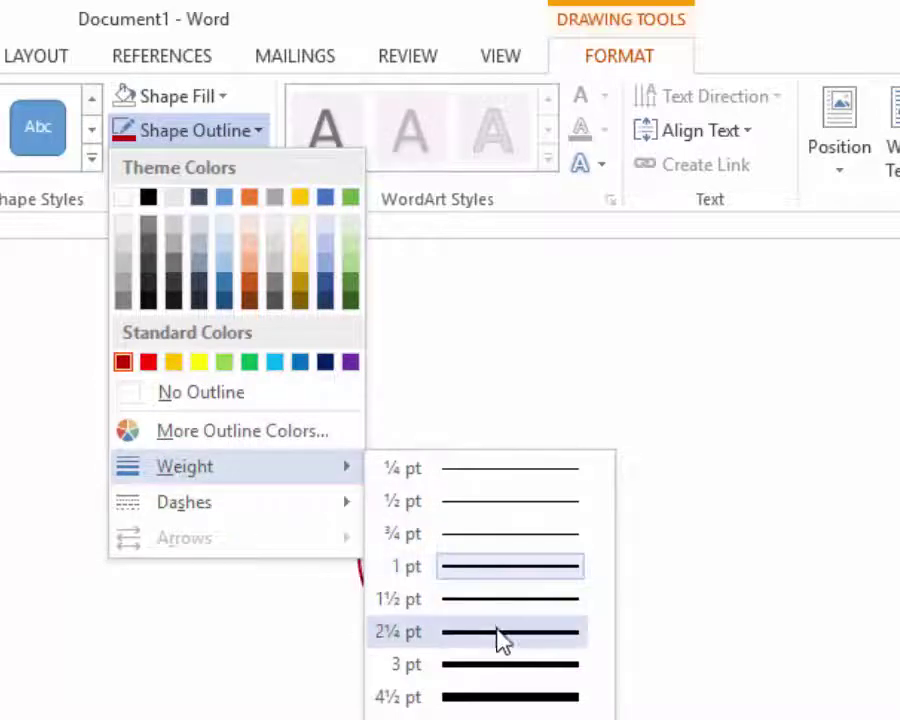
click(492, 667)
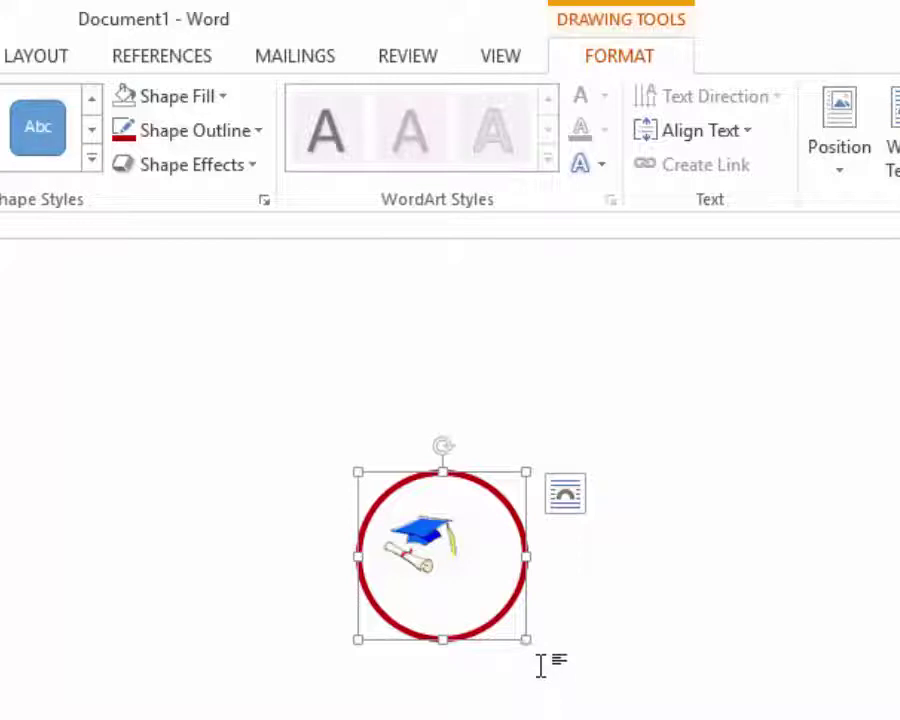
drag(524, 636, 491, 600)
mouse_move(426, 482)
mouse_down()
mouse_move(422, 476)
mouse_move(426, 482)
mouse_up()
click(733, 498)
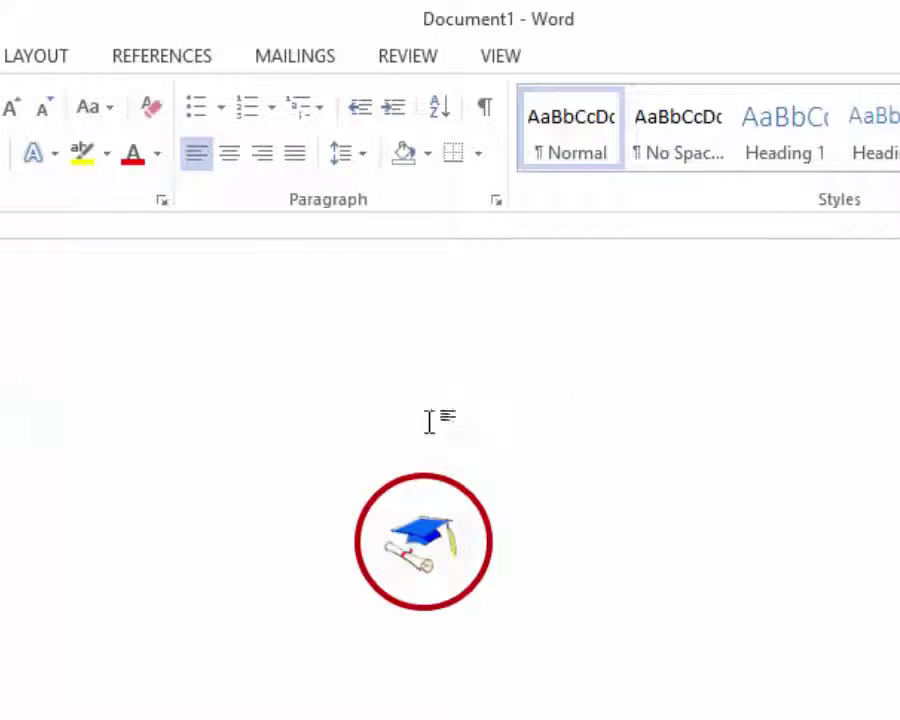
- Insert a first-style WordArt box reading 'Junior School Nairobi' and select its text
click(190, 55)
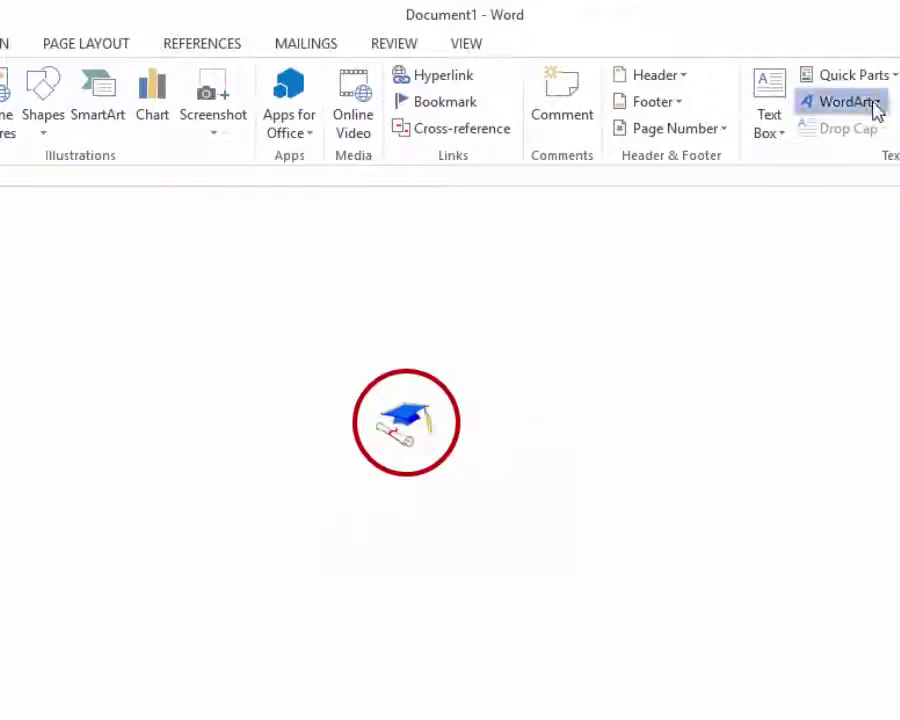
click(876, 110)
click(832, 157)
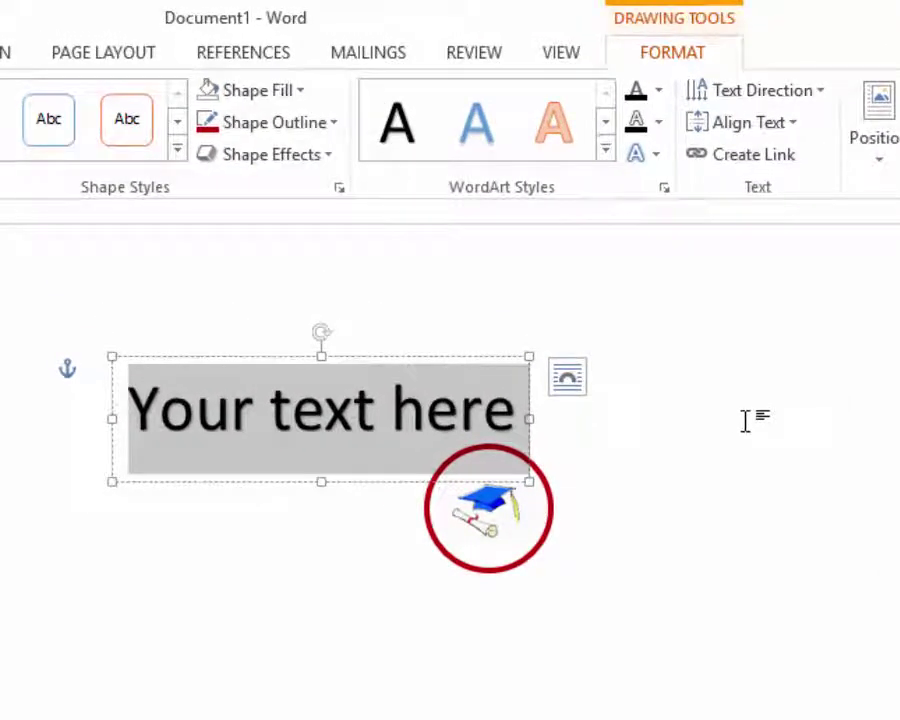
text(Junior)
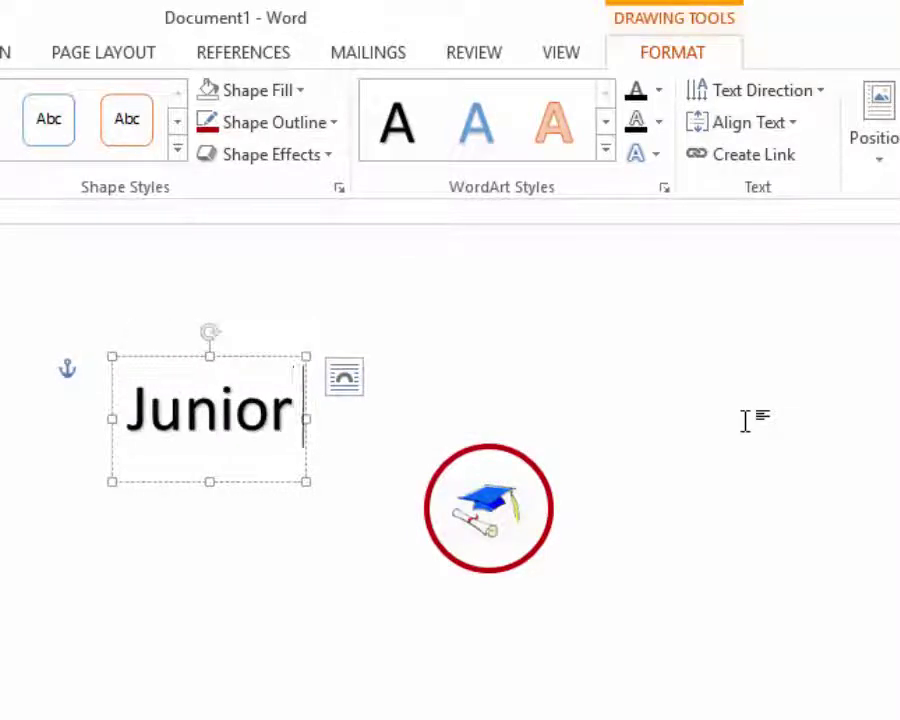
text( Sch)
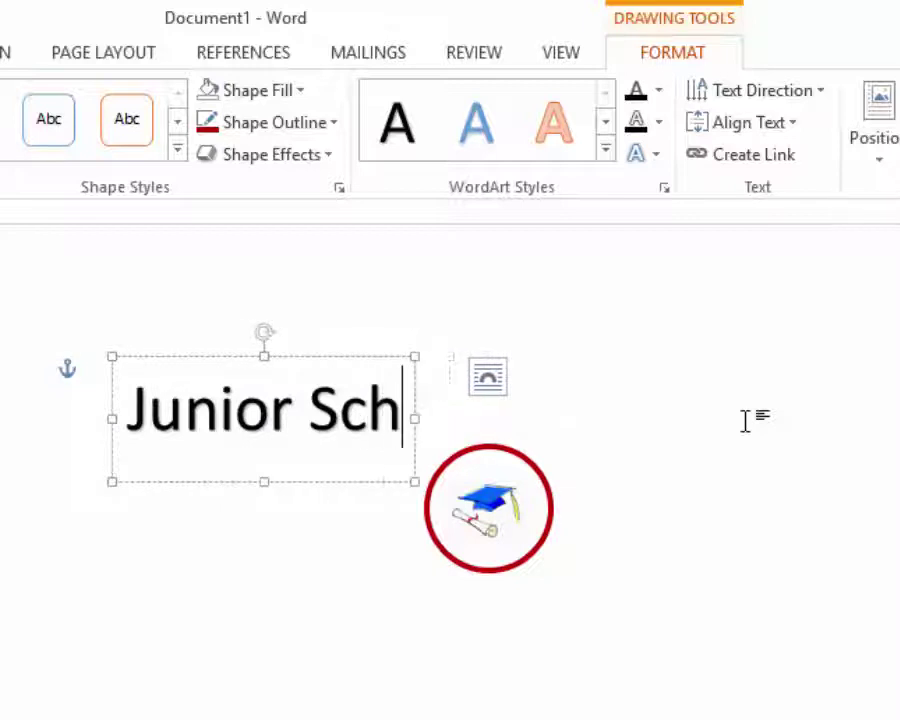
text(ool Nairob)
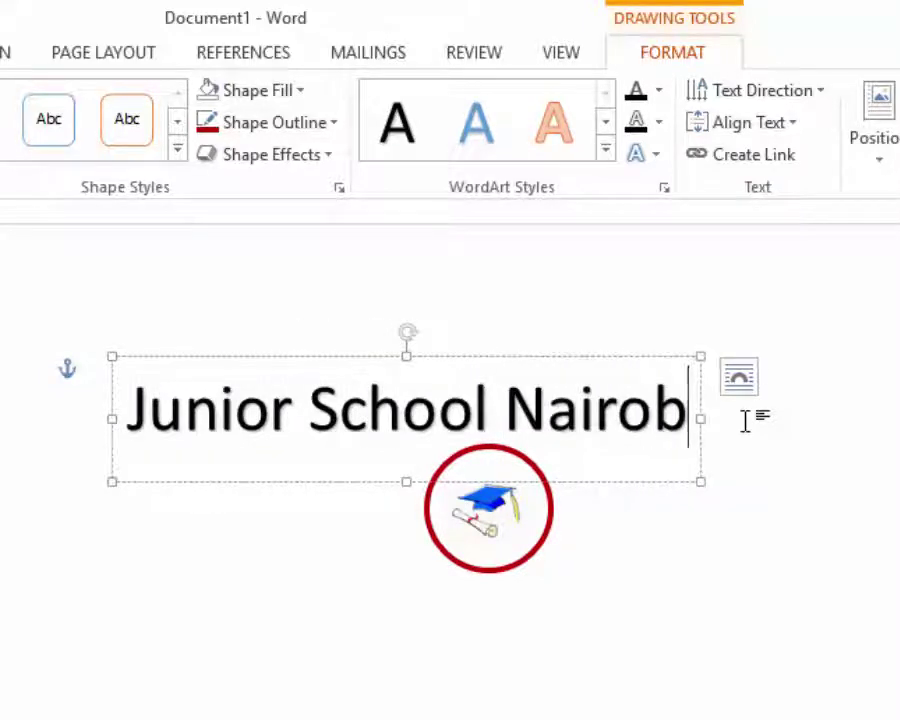
text(i)
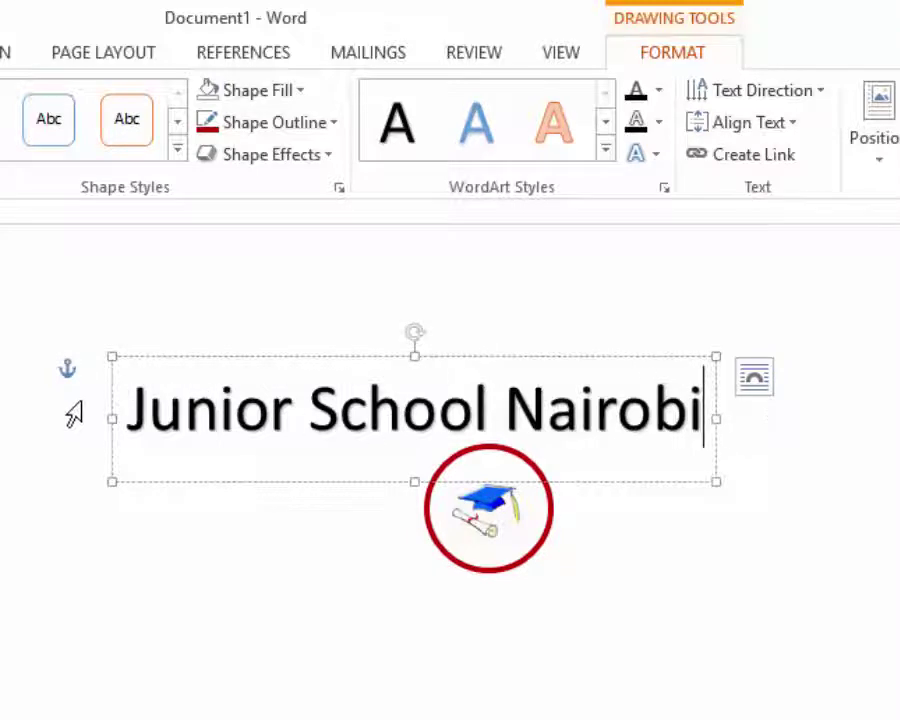
drag(135, 398, 773, 400)
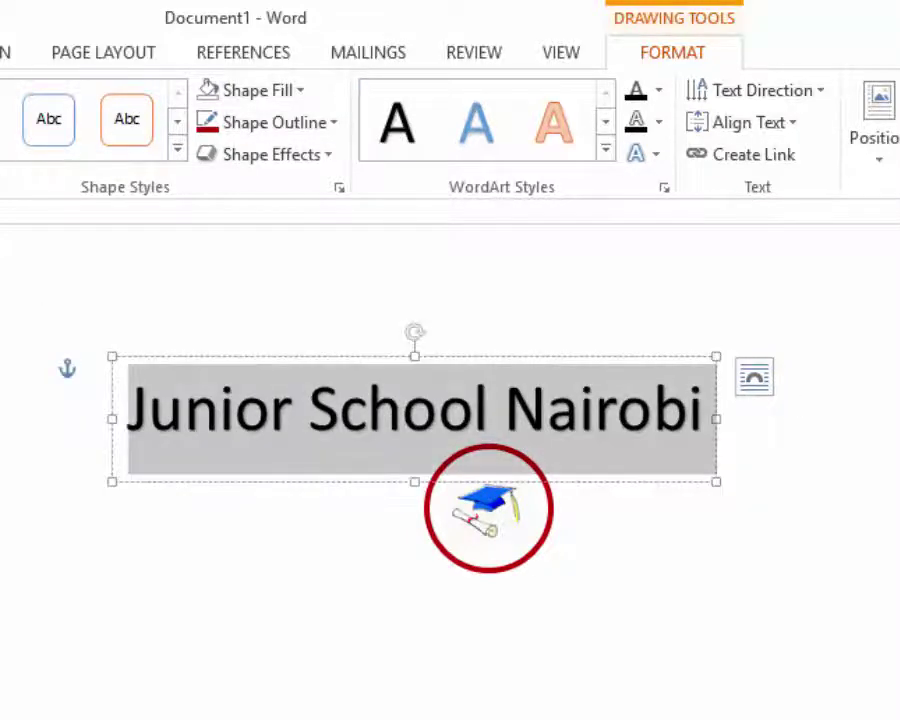
click(124, 56)
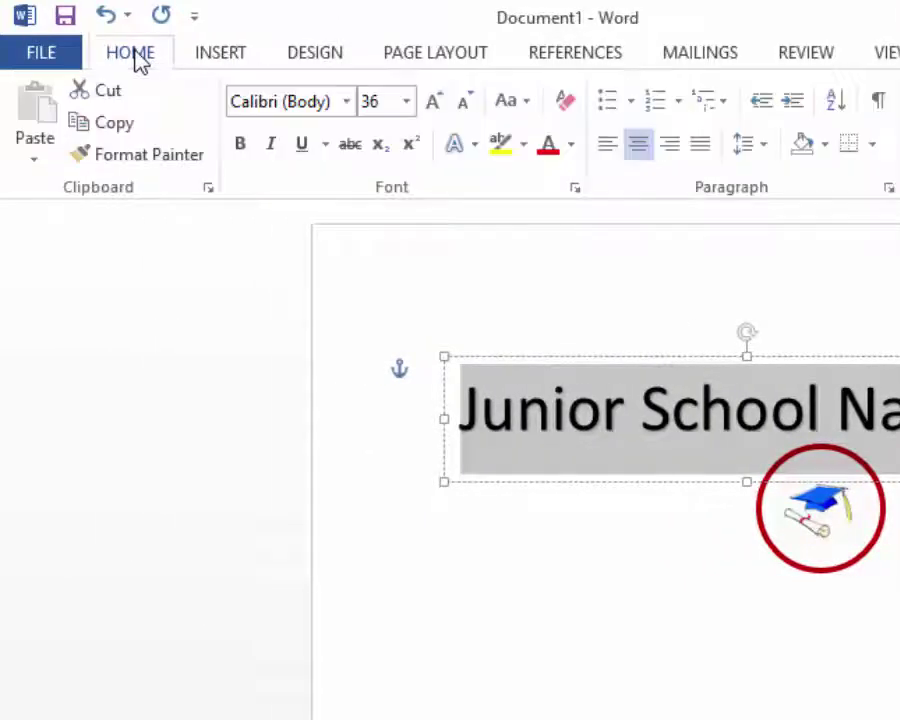
click(406, 102)
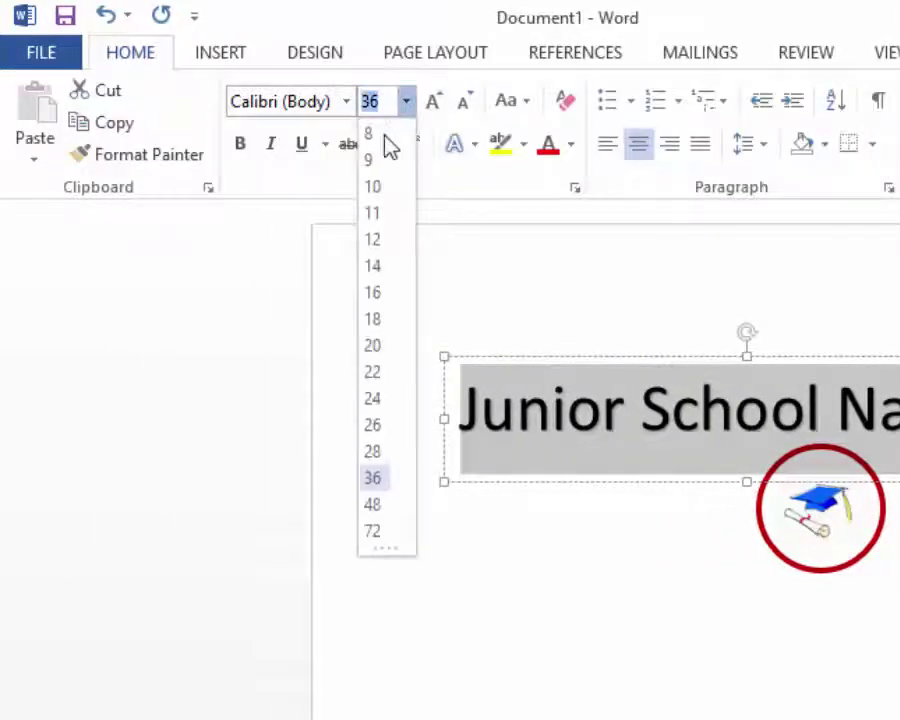
- Make 'Junior School Nairobi' 12 pt red and centre it just above the circle
click(373, 243)
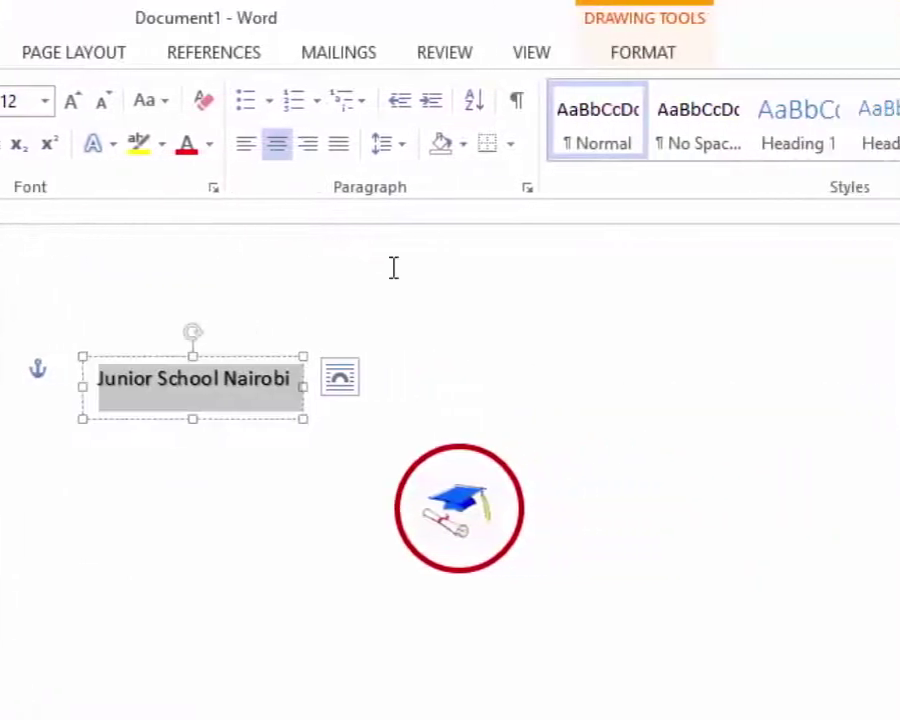
click(161, 148)
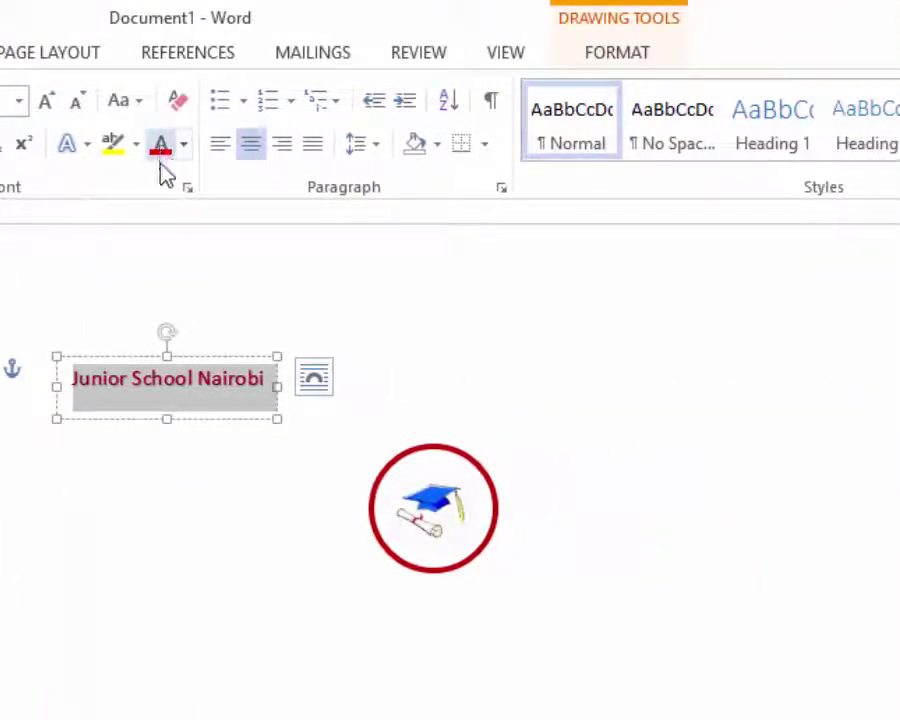
drag(211, 358, 483, 400)
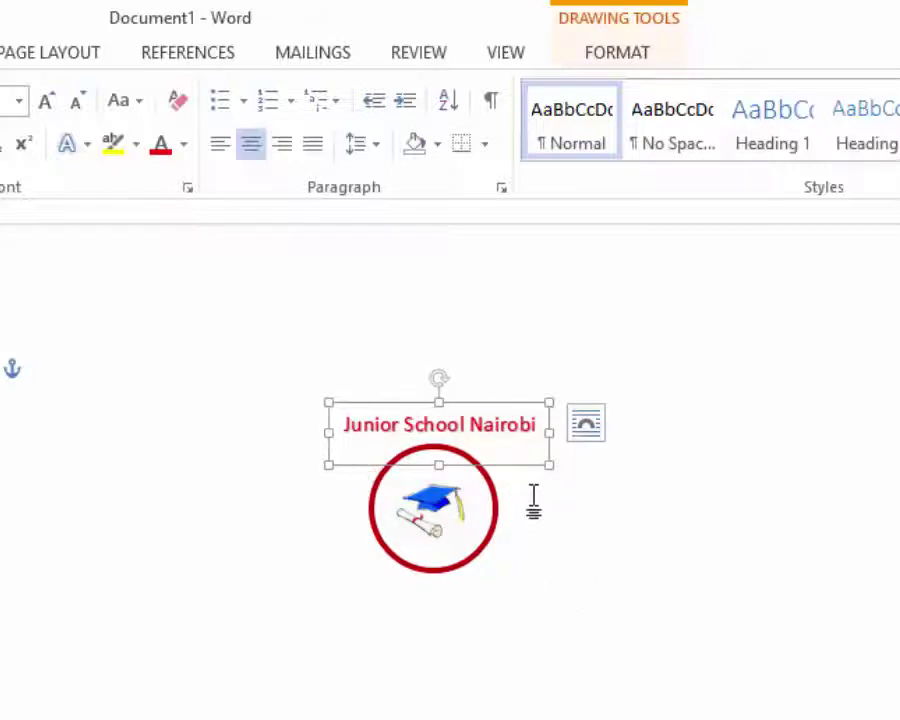
drag(506, 403, 509, 404)
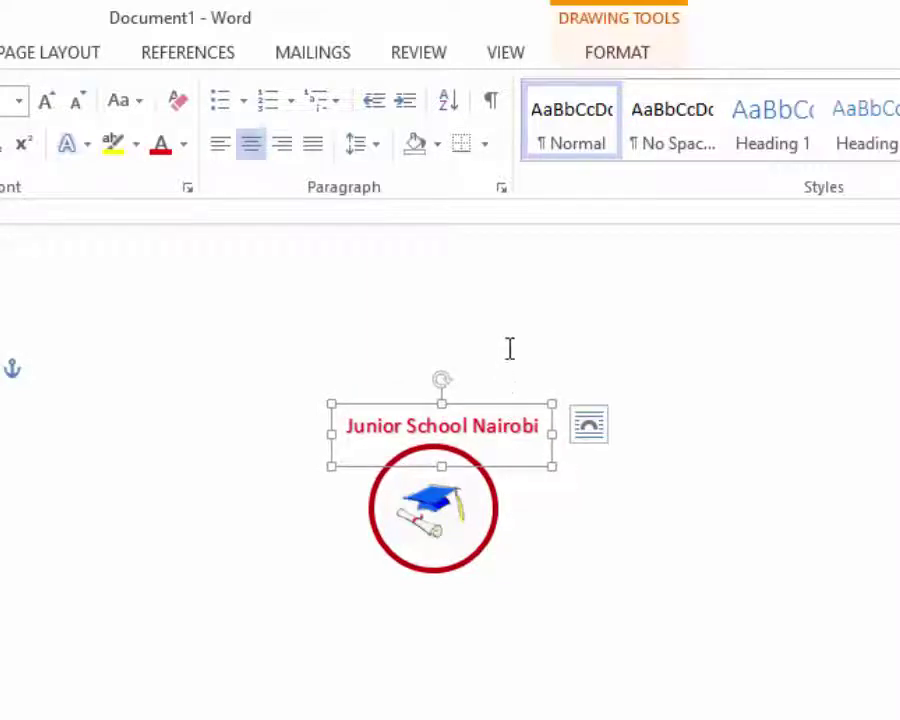
- Apply the Arch Up transform text effect to the school name
click(619, 56)
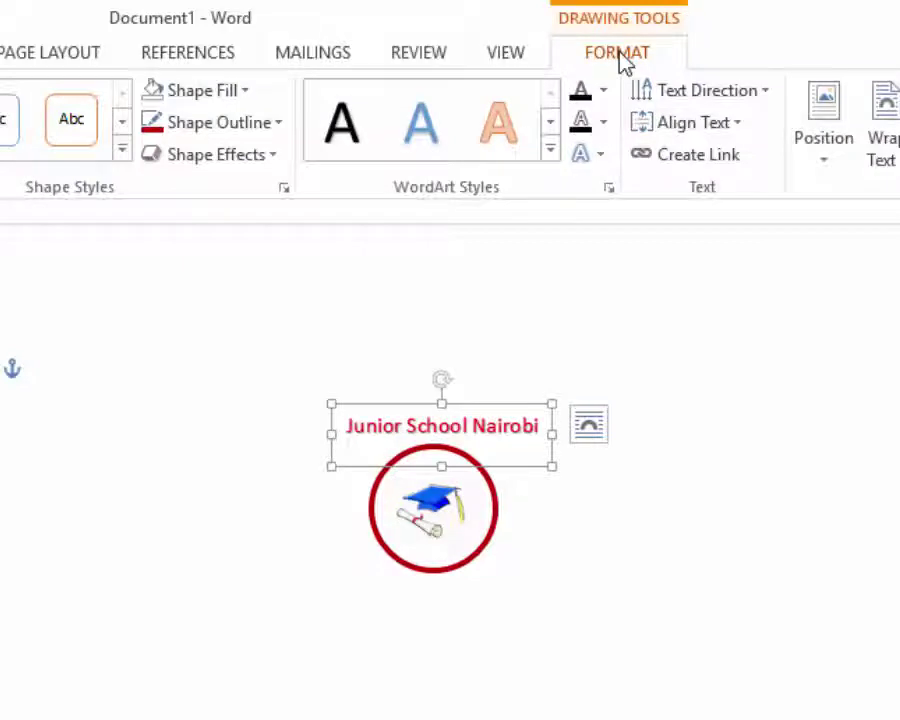
click(598, 160)
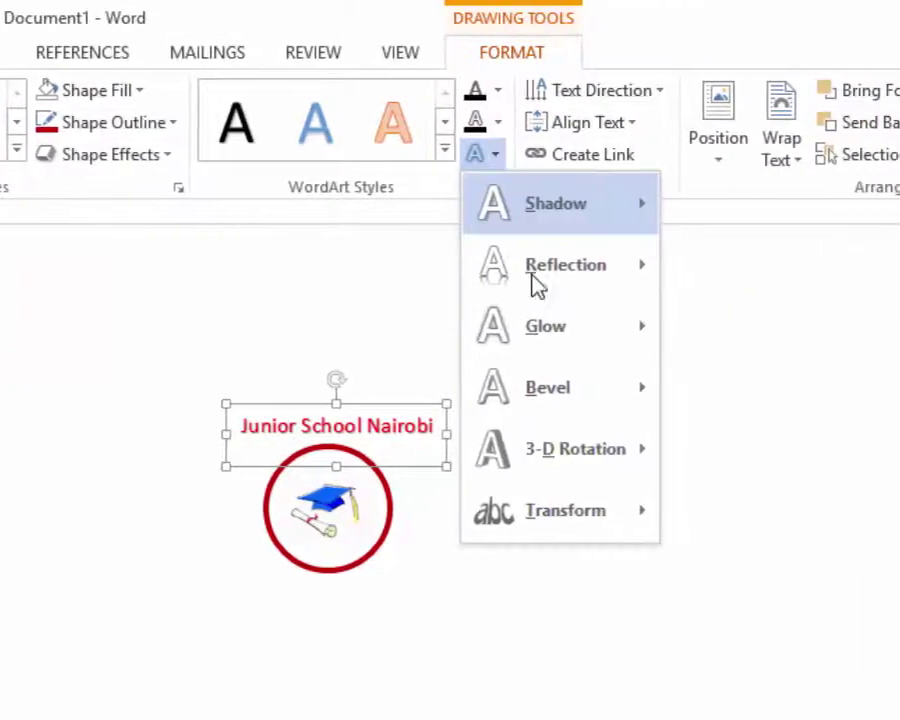
mouse_move(620, 522)
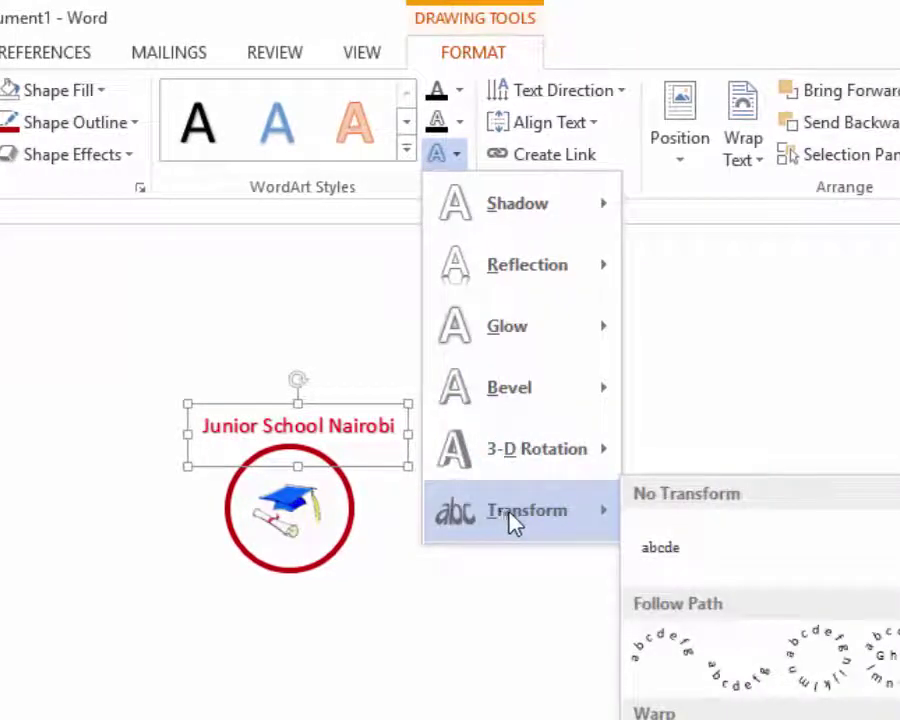
click(659, 657)
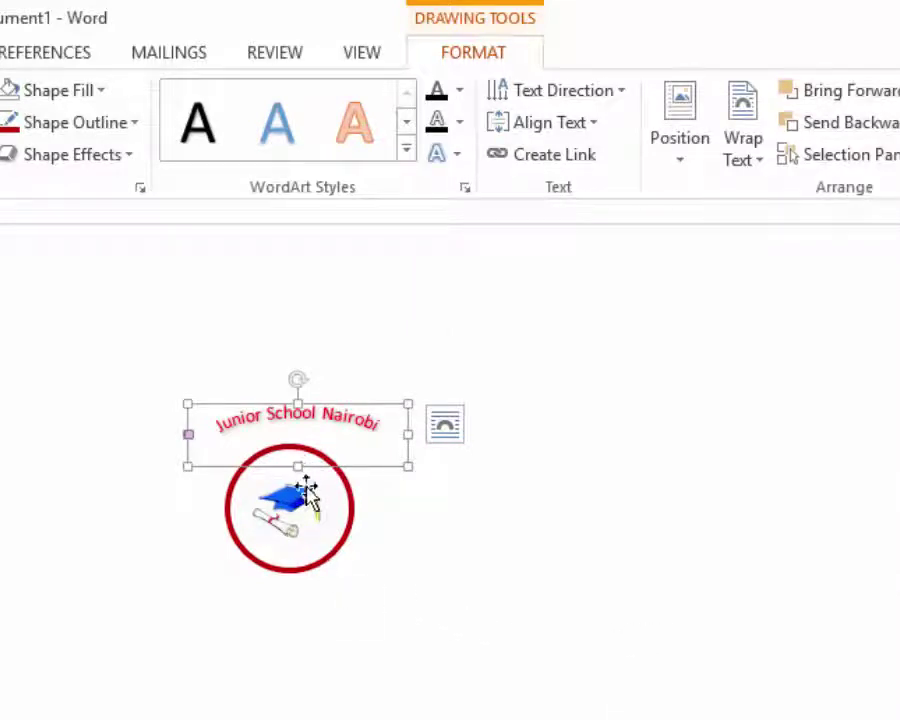
- Resize and reposition the WordArt box so the arched name hugs the top of the red ring
drag(298, 466, 272, 532)
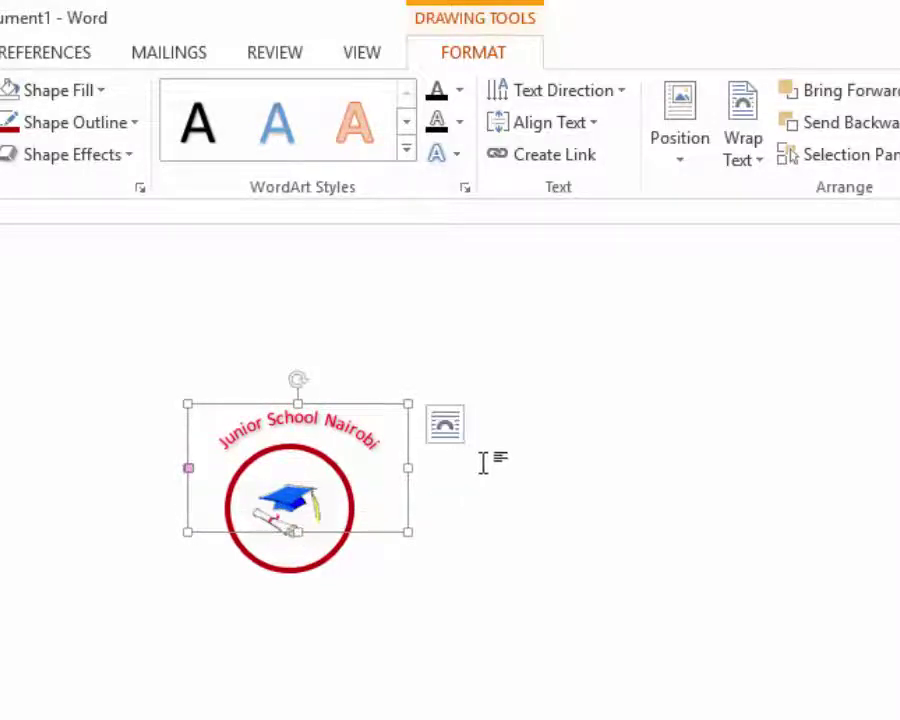
drag(409, 469, 388, 470)
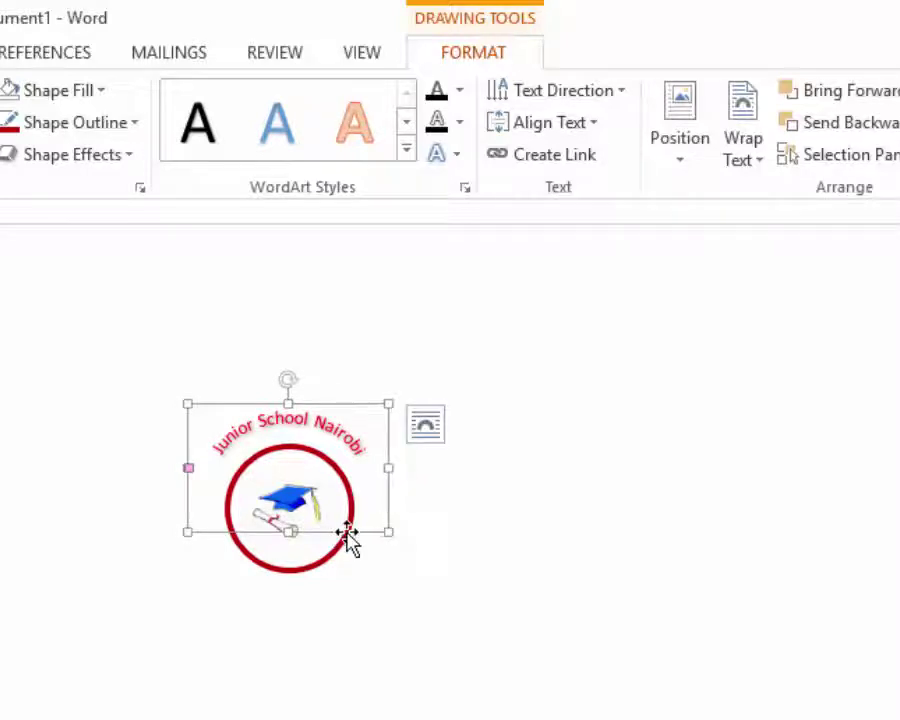
mouse_move(348, 538)
mouse_down()
mouse_move(350, 545)
mouse_move(337, 543)
mouse_up()
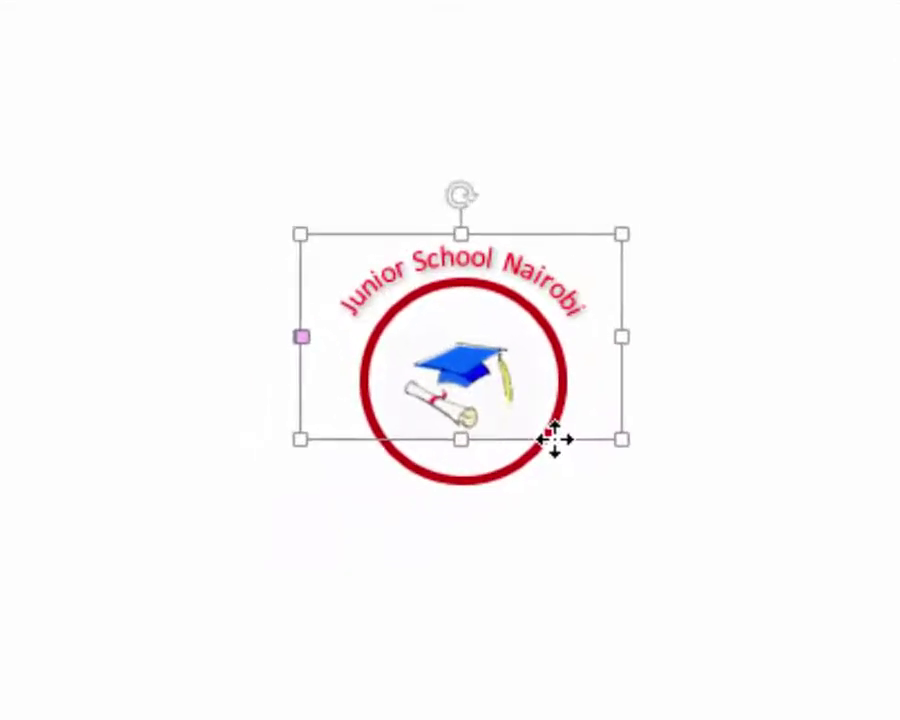
click(673, 444)
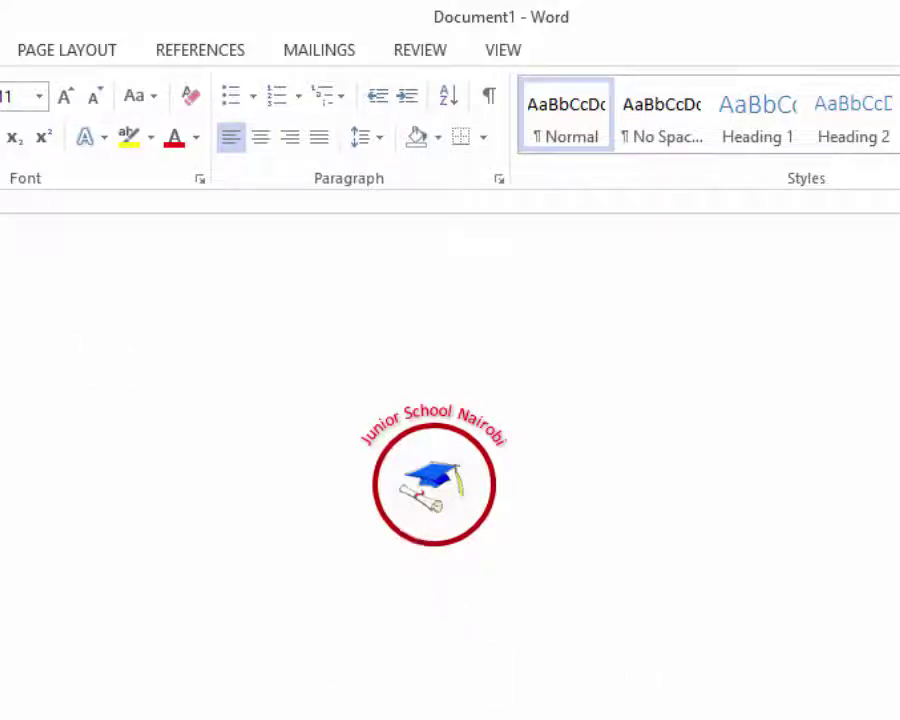
- Launch Paint, paste the Word page screenshot, and select a rectangle around the logo
key(super+s)
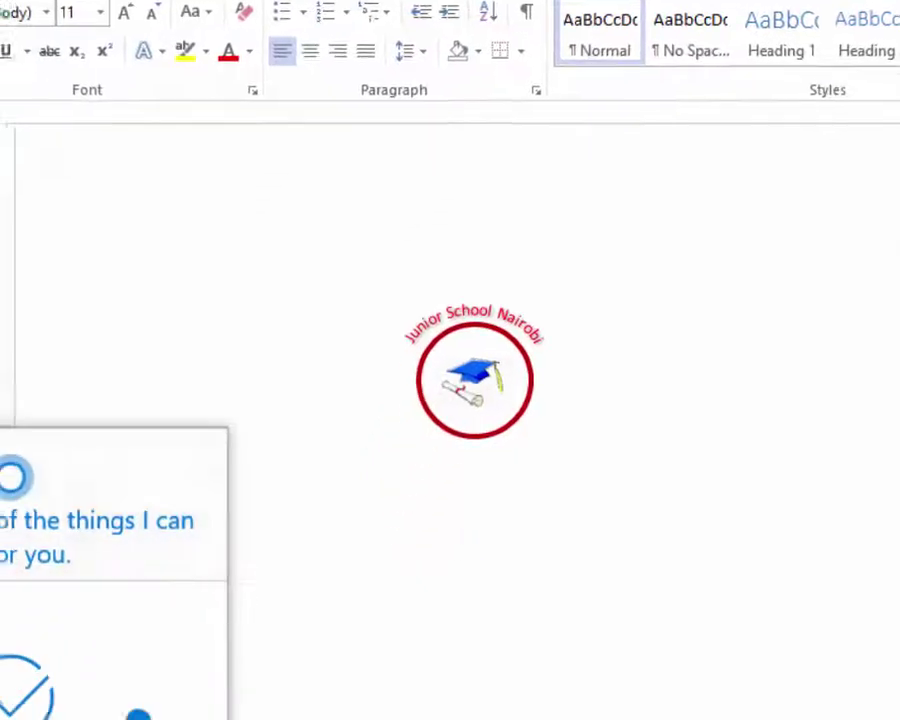
text(pain)
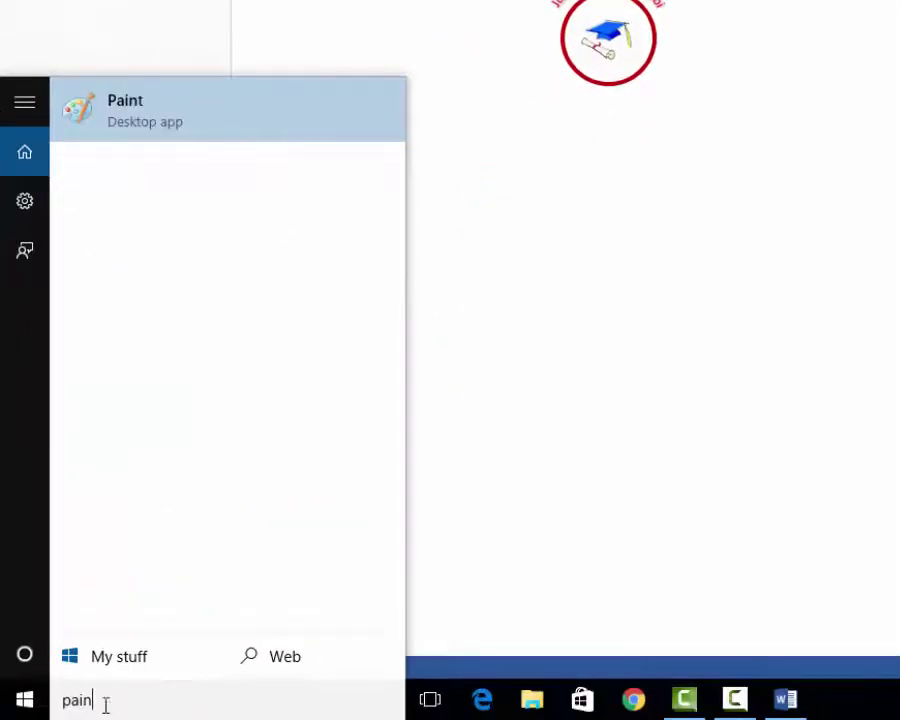
click(125, 110)
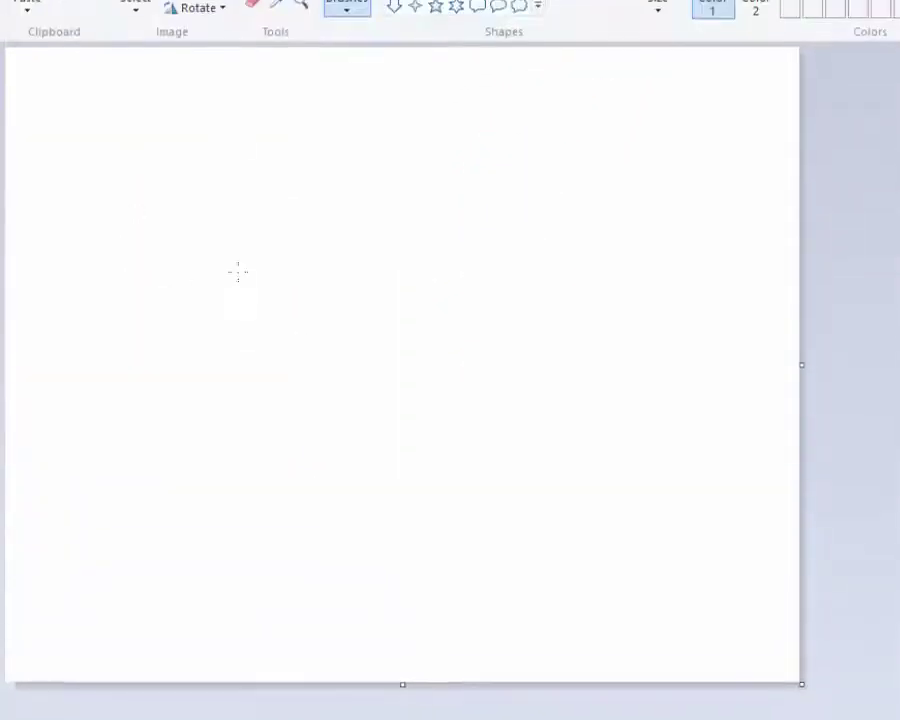
click(28, 76)
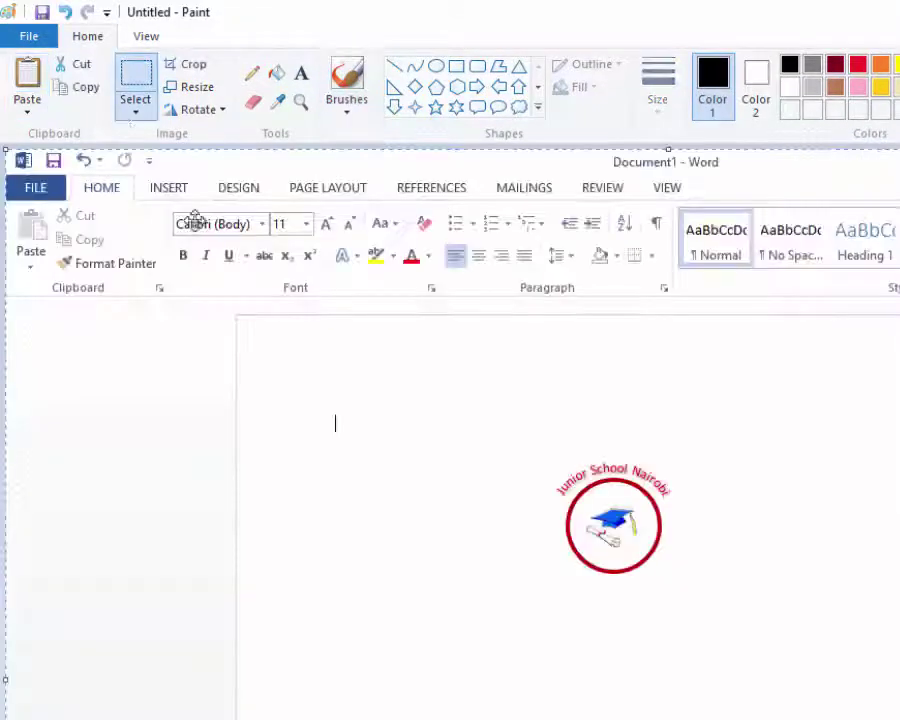
click(137, 79)
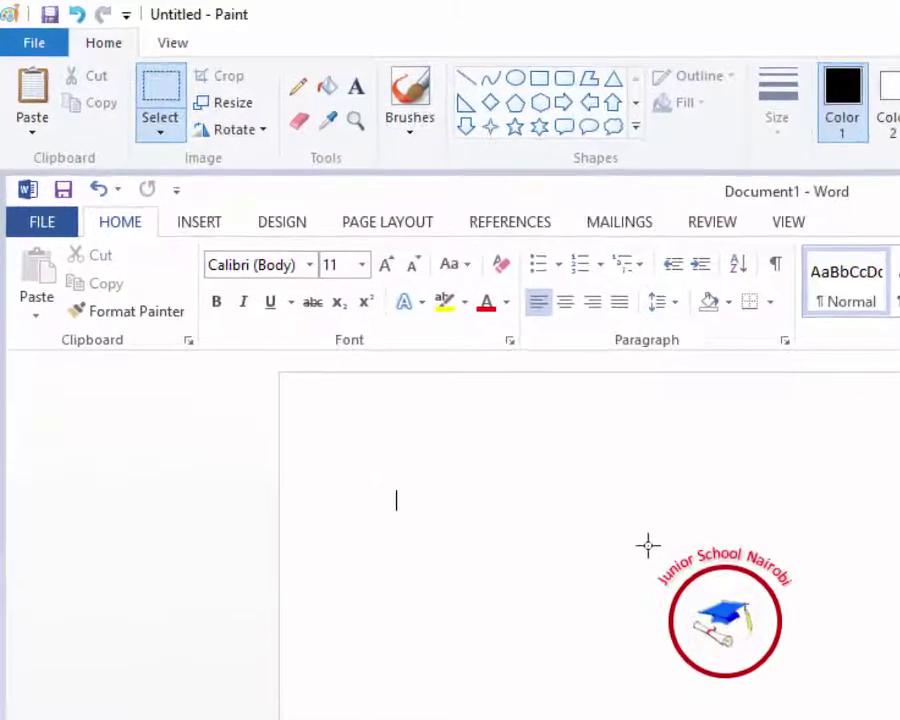
mouse_move(648, 545)
mouse_down()
mouse_move(693, 597)
mouse_move(799, 654)
mouse_move(800, 684)
mouse_up()
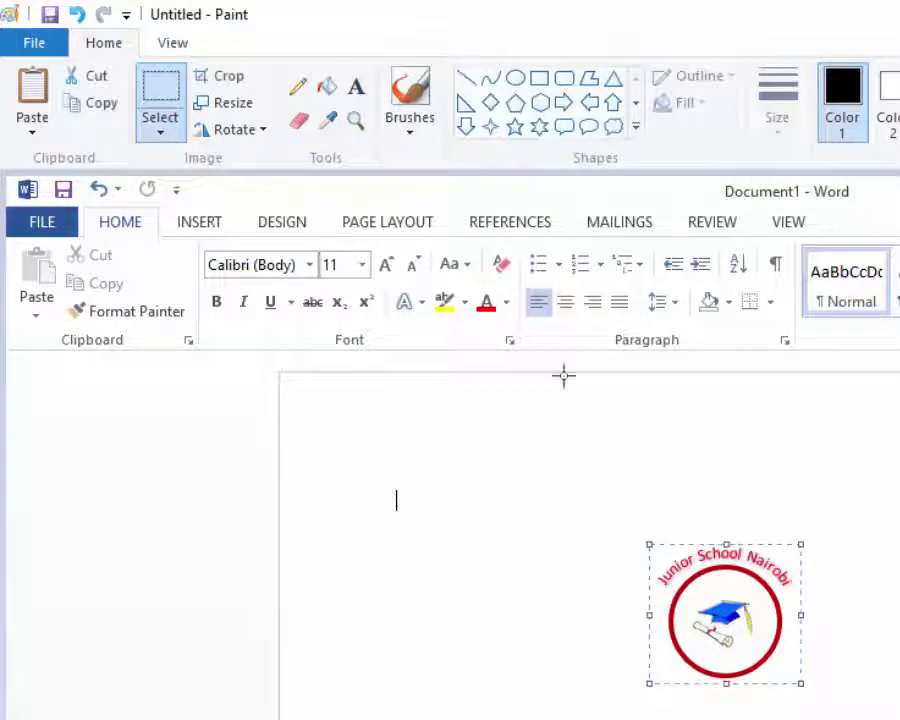
- Crop the picture to the logo and save it as PNG 'LOGO' in D:\TODAY LESSONS\YEAR 7\Header, Footer 10.09.20
click(230, 80)
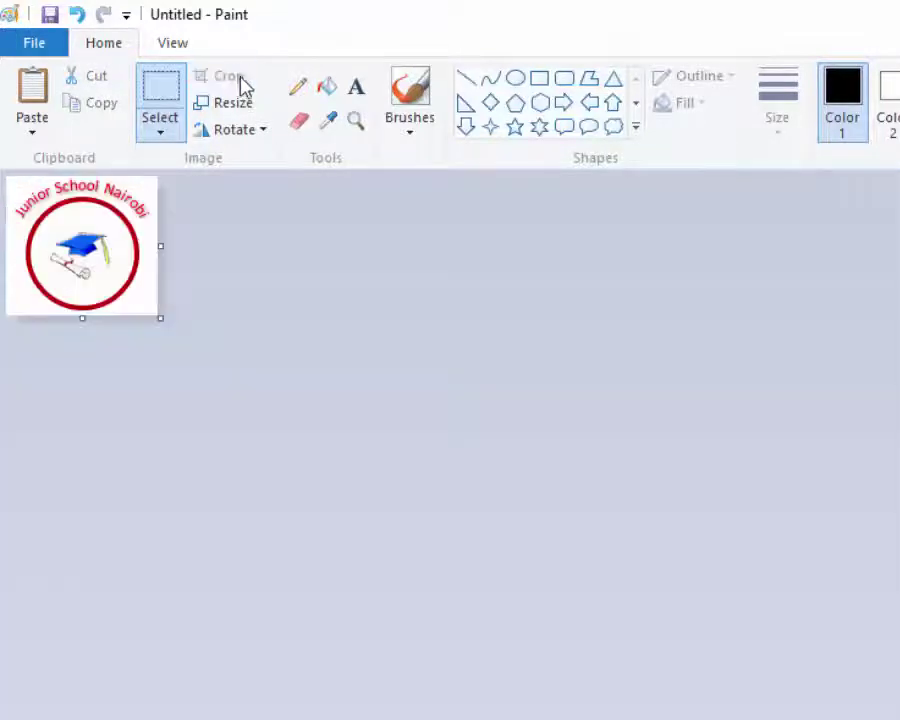
click(75, 22)
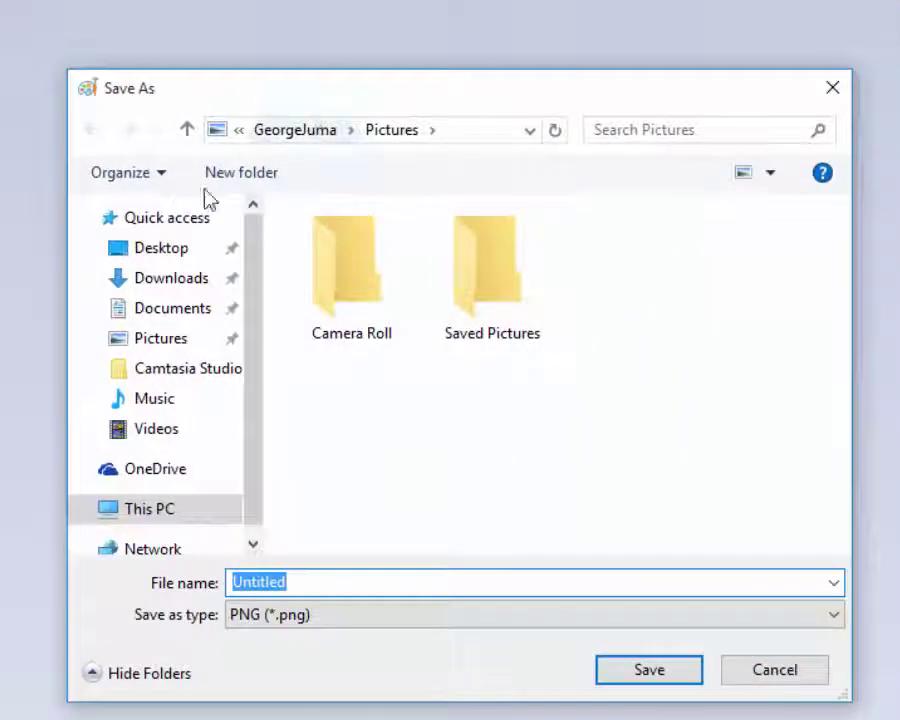
scroll(180, 460, down, 1)
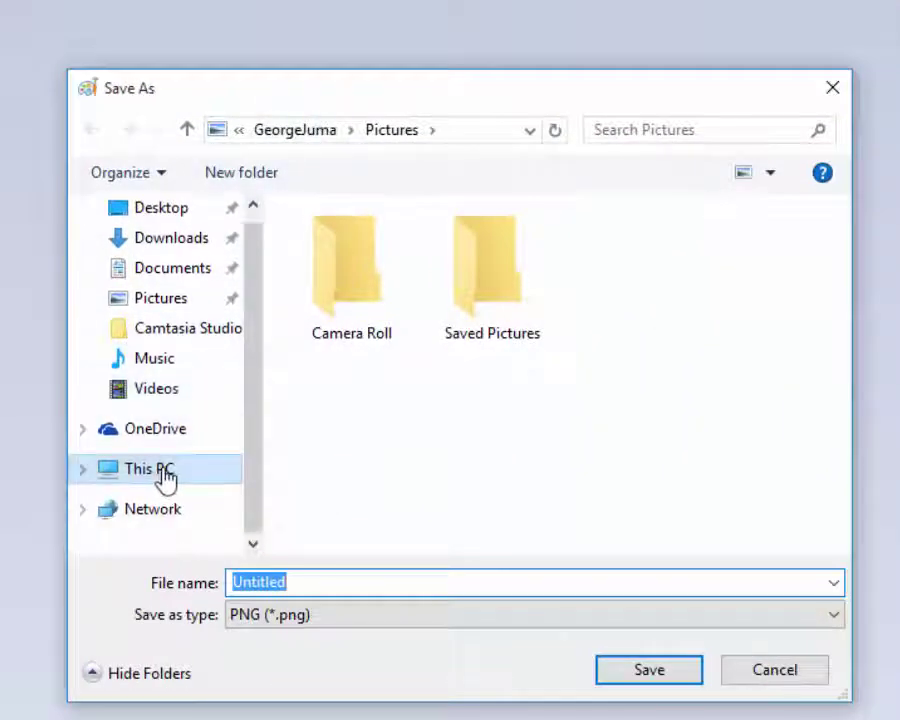
click(160, 470)
scroll(378, 458, down, 3)
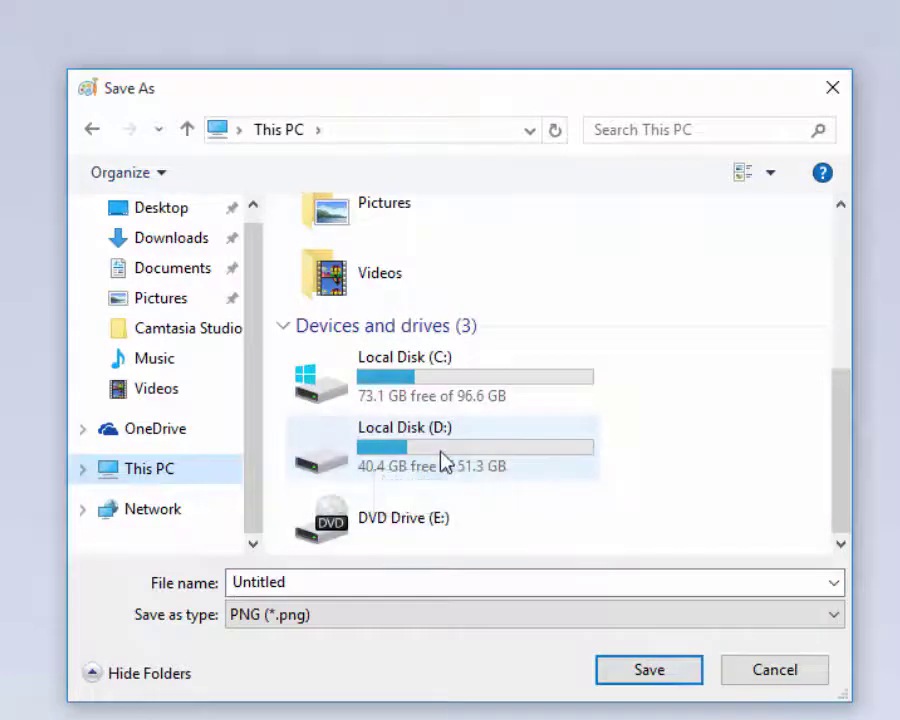
double_click(440, 456)
scroll(406, 420, down, 4)
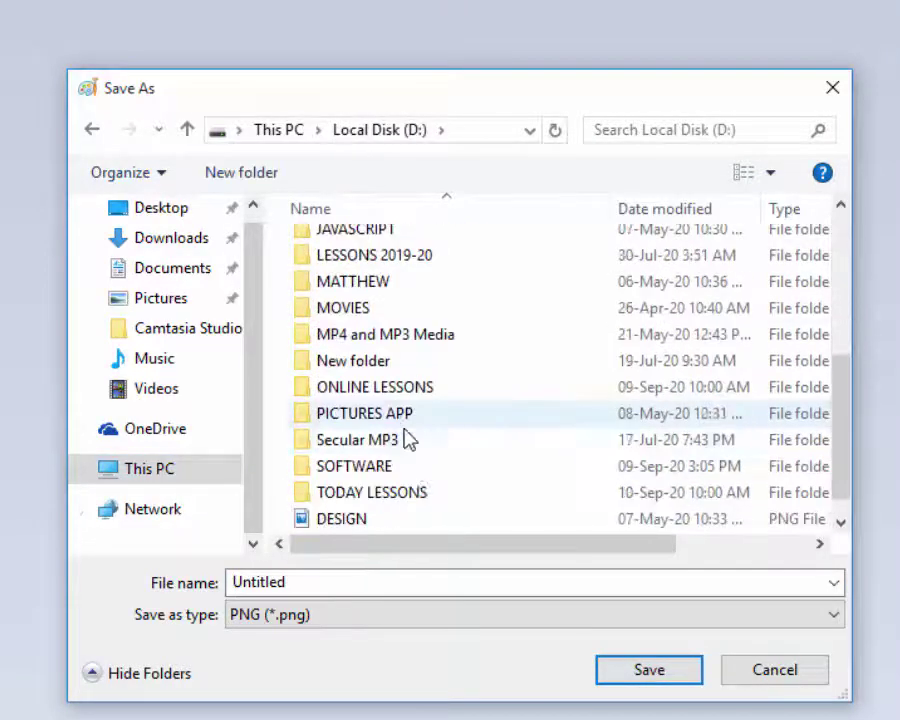
double_click(396, 490)
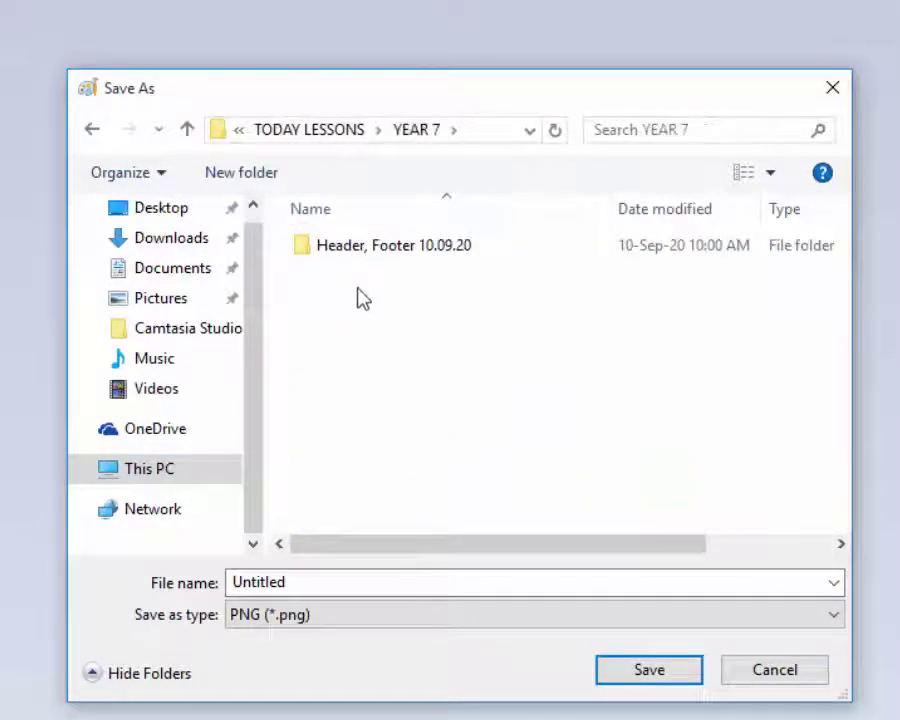
double_click(368, 254)
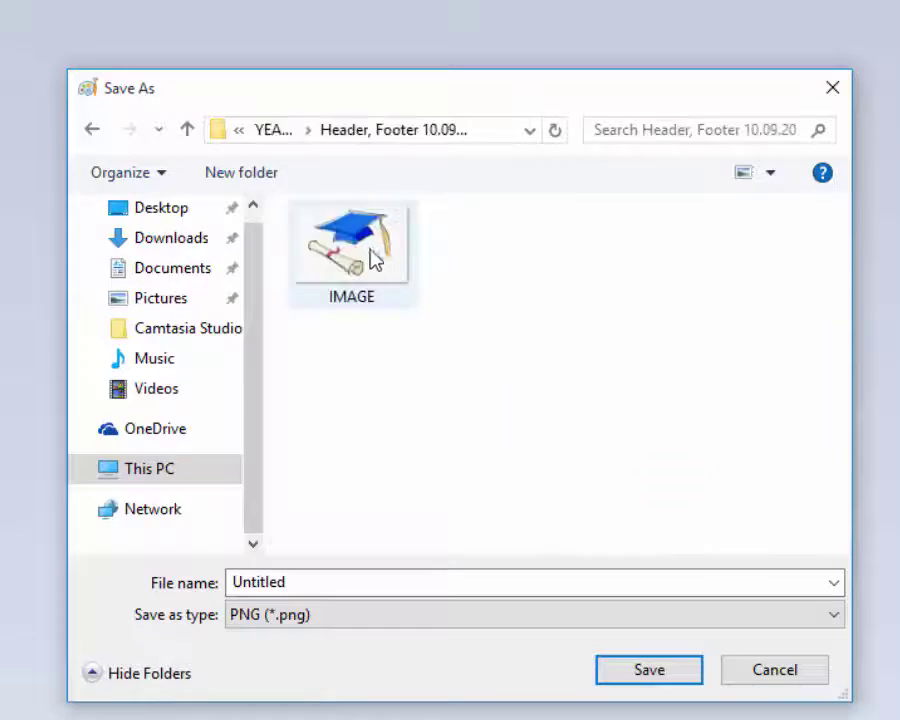
click(324, 586)
text(LOGO)
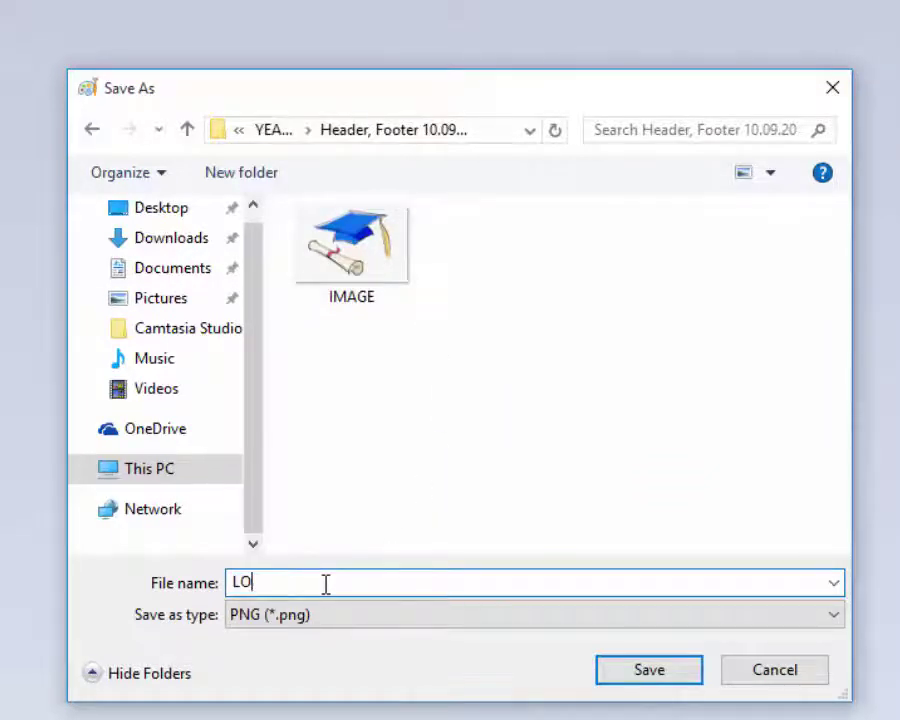
click(643, 673)
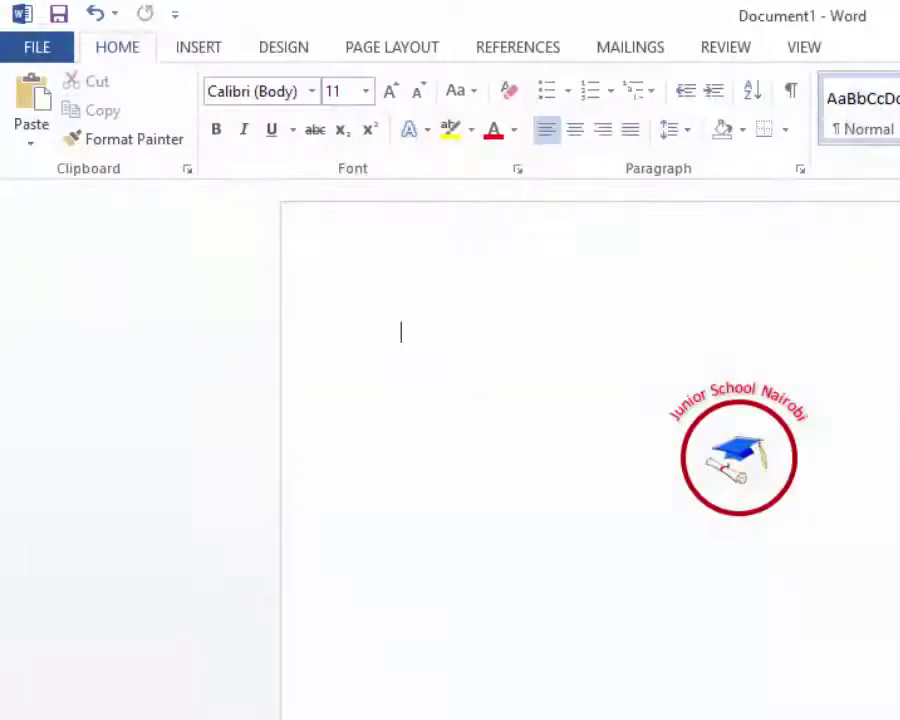
- Delete the curved school-name WordArt, red circle and graduation-cap picture, then open the empty header
click(731, 381)
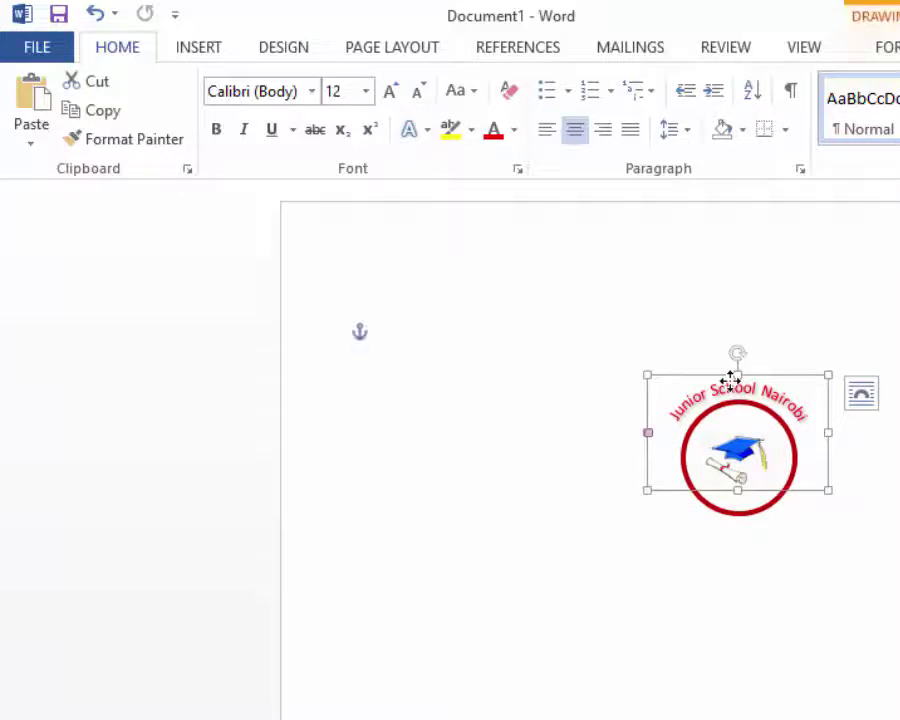
key(Delete)
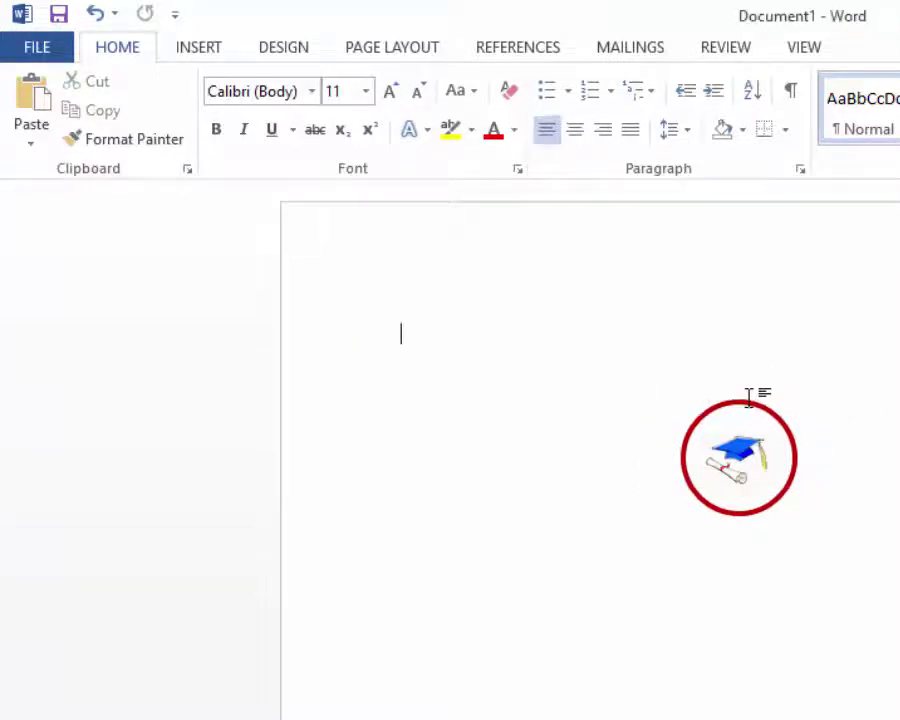
click(743, 414)
key(Delete)
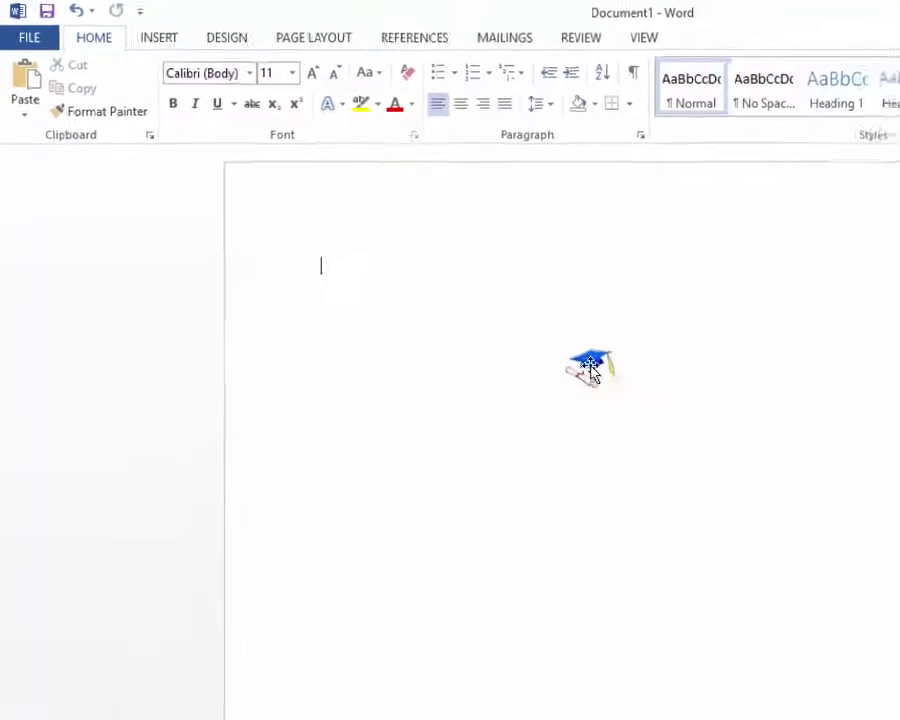
click(717, 447)
key(Delete)
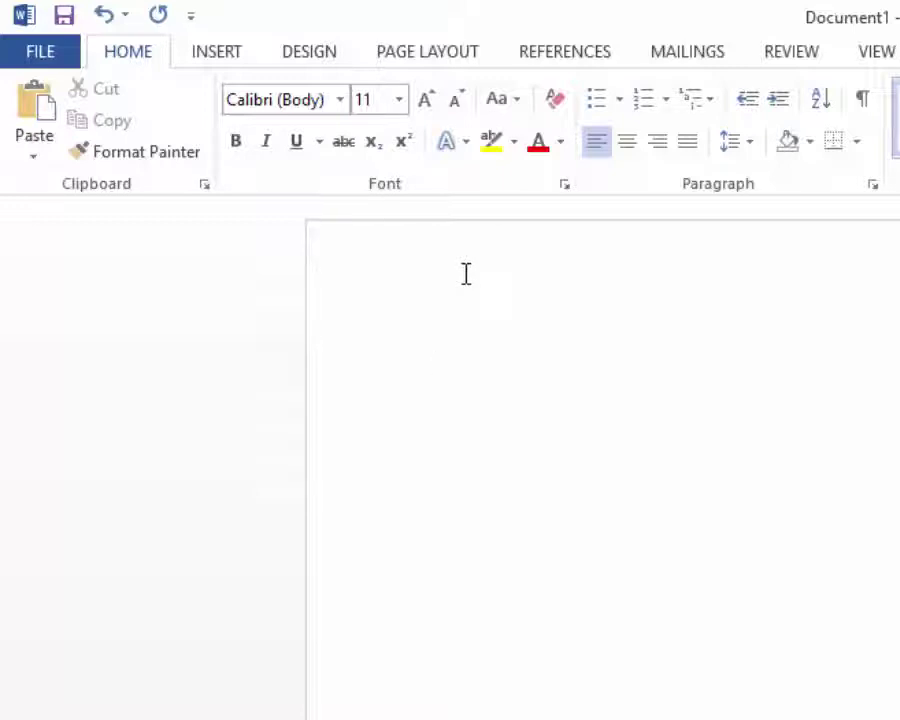
double_click(466, 273)
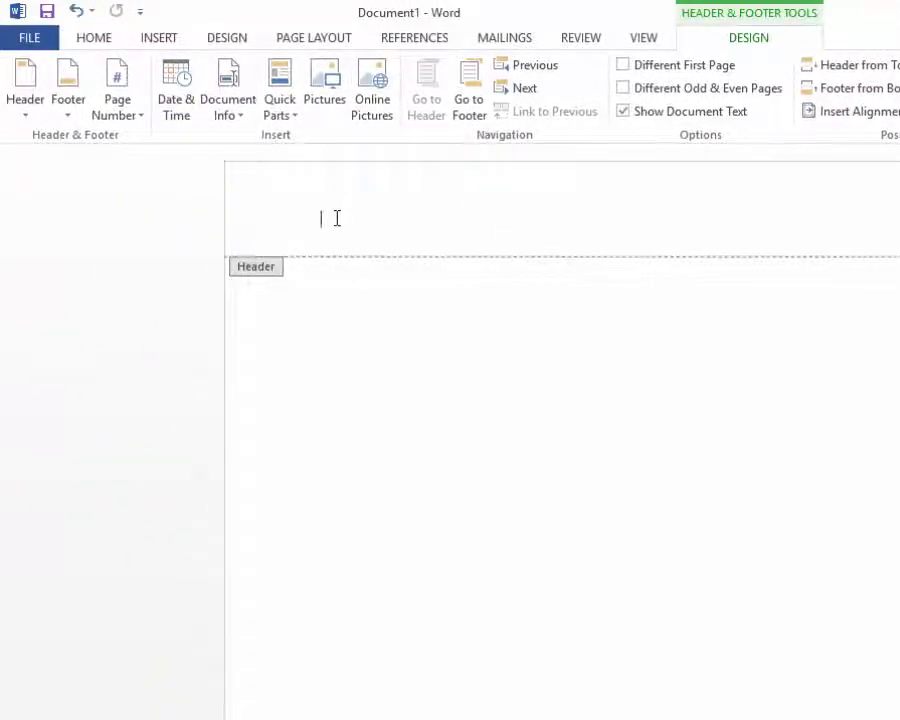
double_click(298, 225)
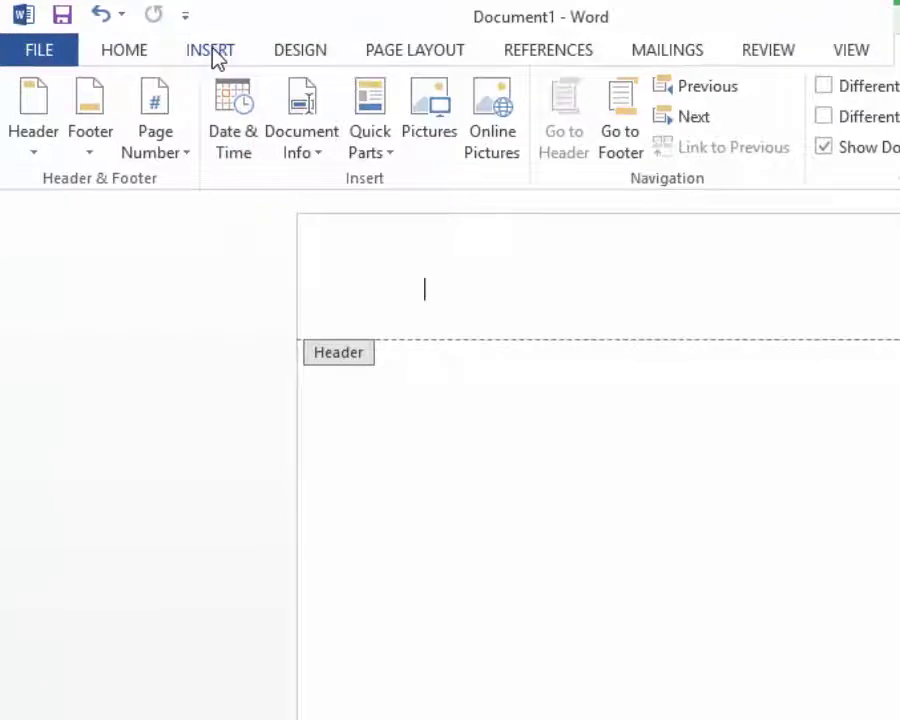
- Insert the LOGO picture from the Header, Footer 10.09.20 folder at the header's left
click(213, 50)
click(243, 110)
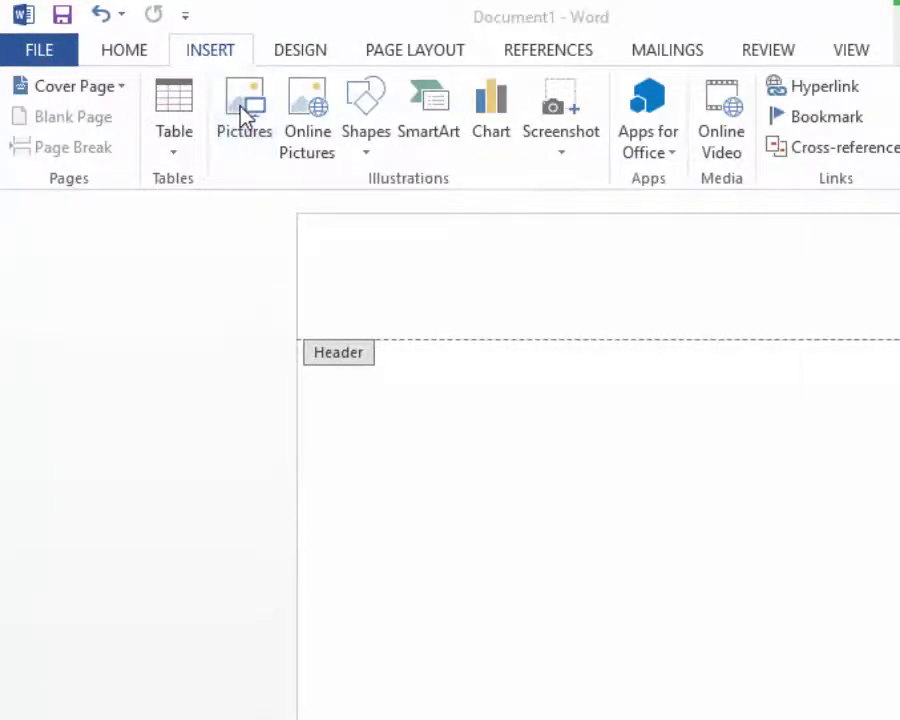
click(481, 230)
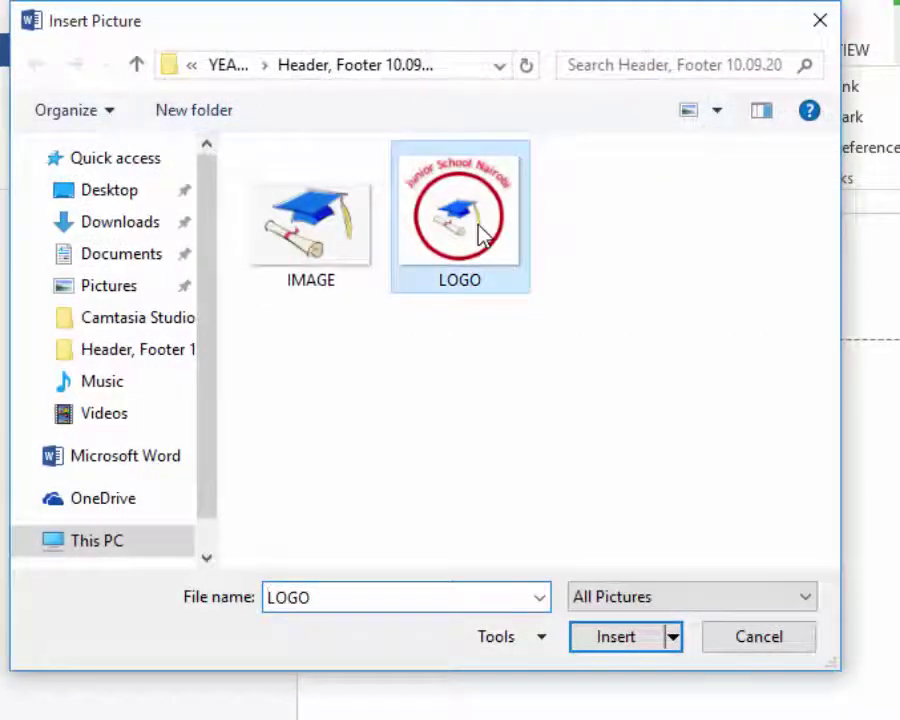
click(613, 648)
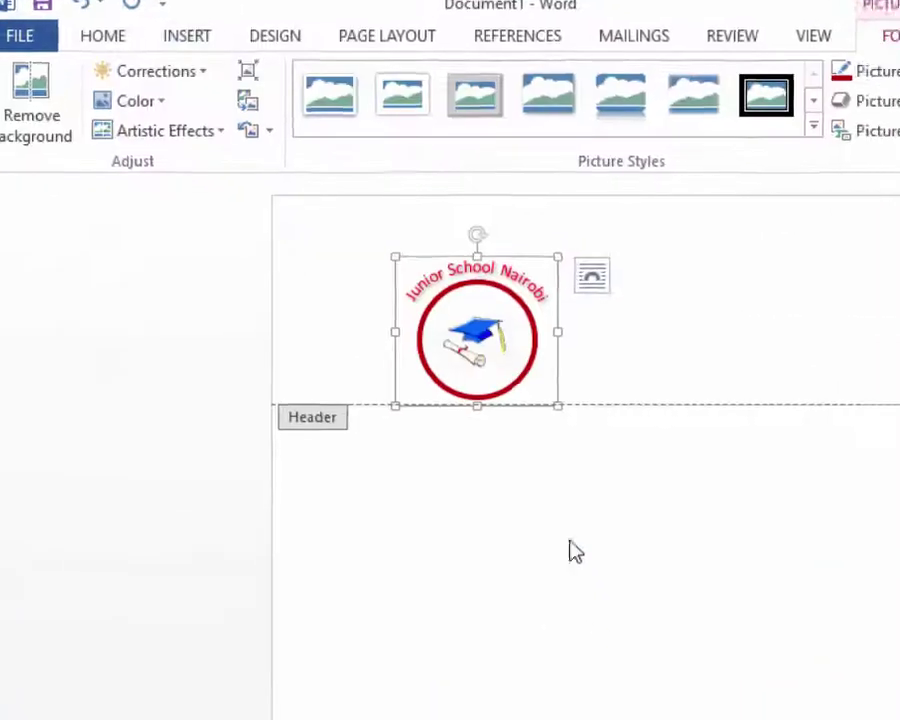
click(588, 385)
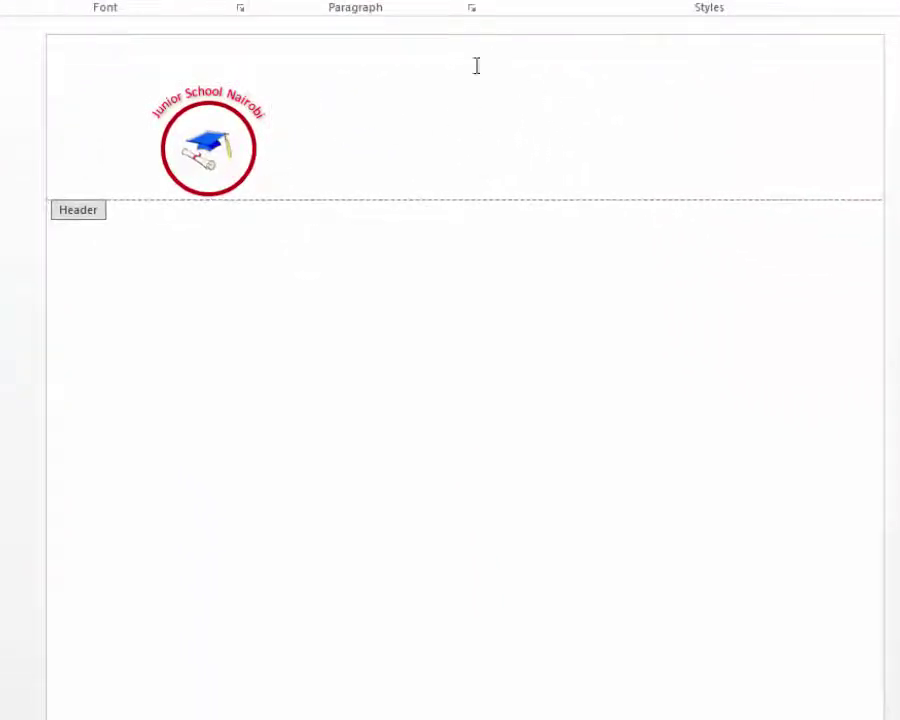
click(215, 117)
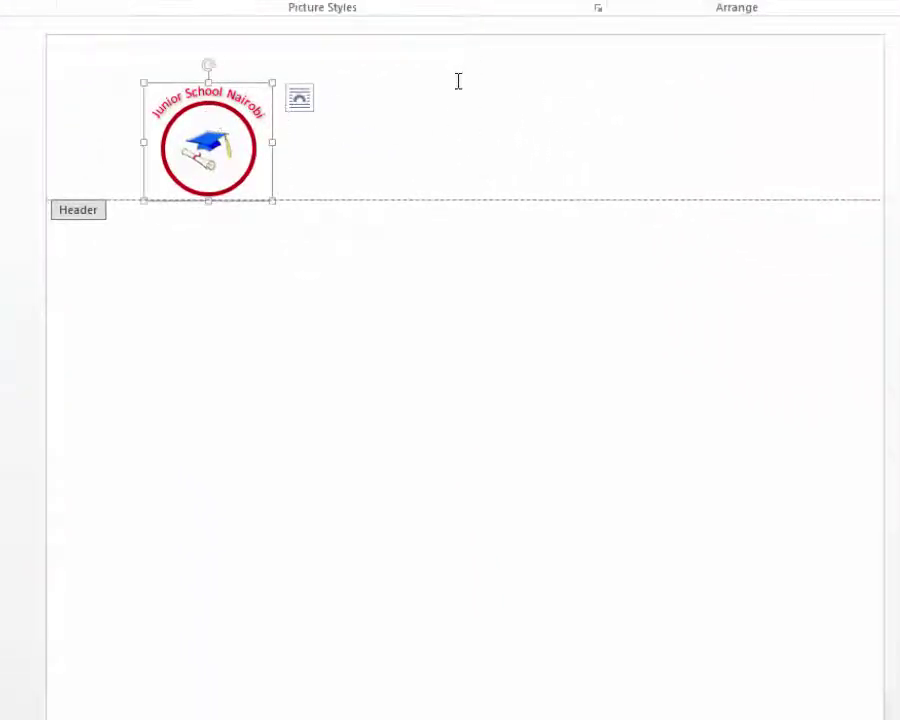
click(368, 107)
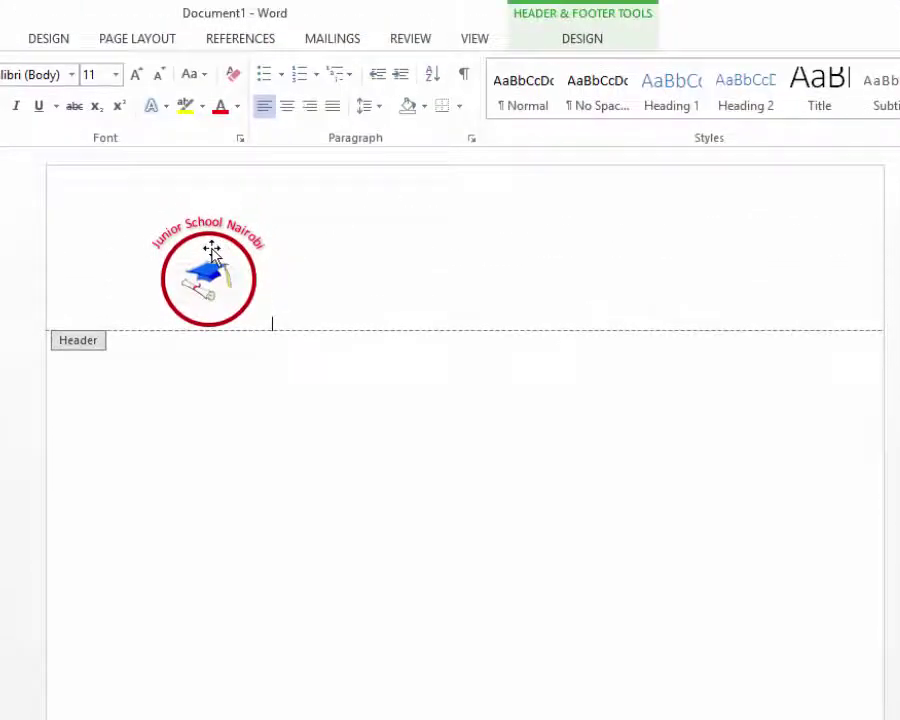
click(212, 250)
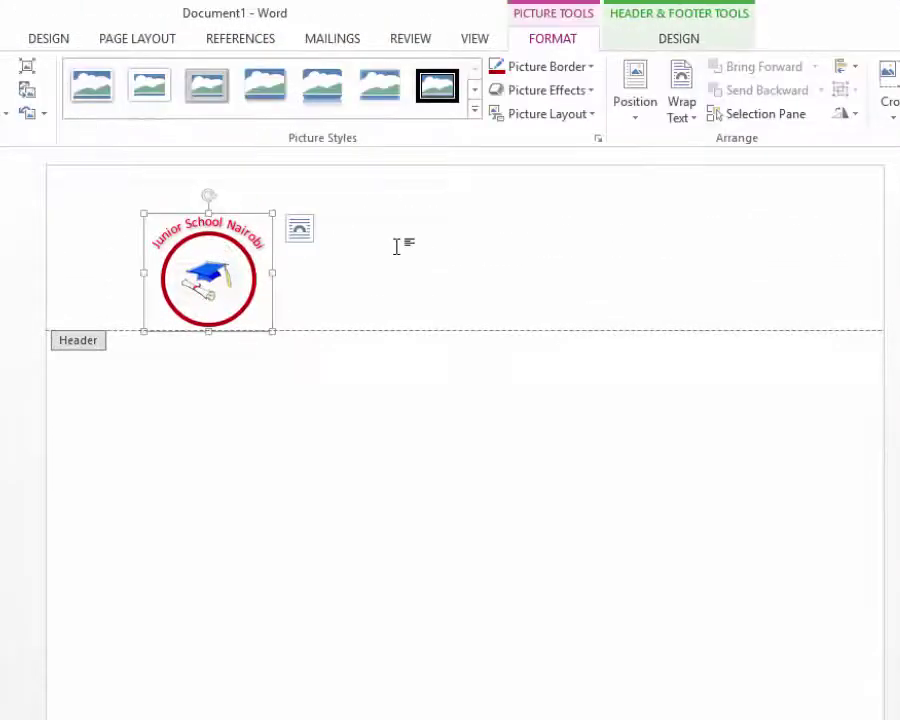
click(380, 240)
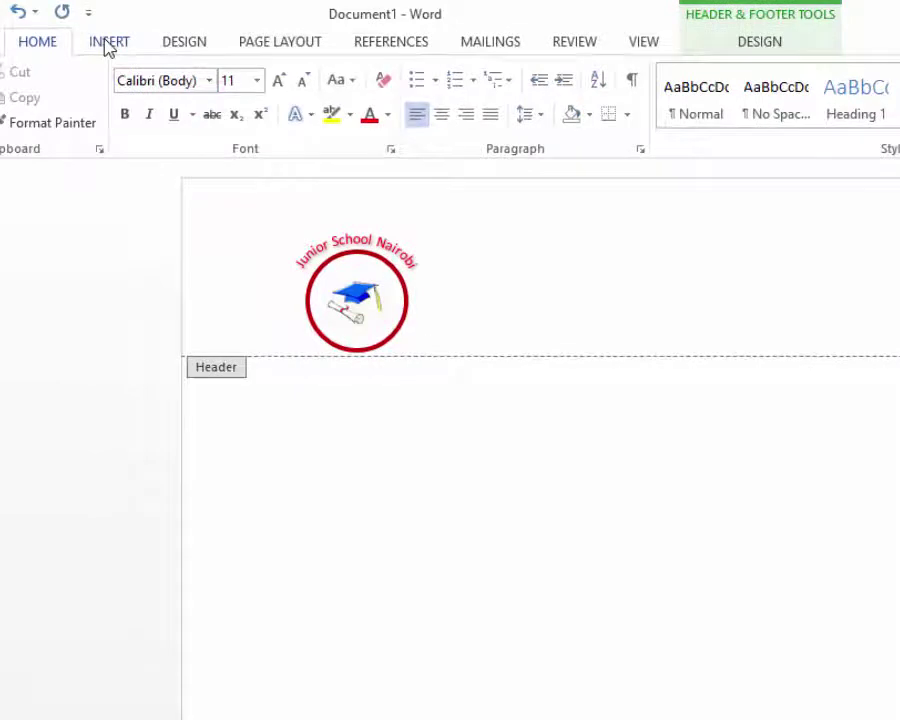
- Open the Insert tab's Text Box gallery of built-in designs while editing the header
click(108, 45)
click(641, 122)
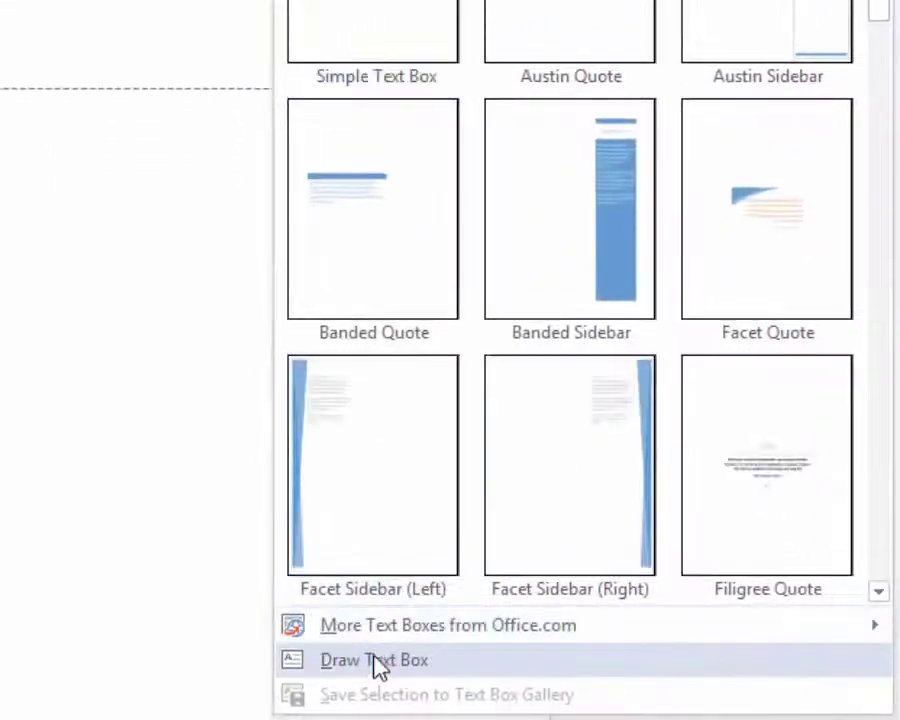
- Draw a text box beside the logo with 'Junior School Nairobi', its postal address, phone, e-mail and website
click(378, 664)
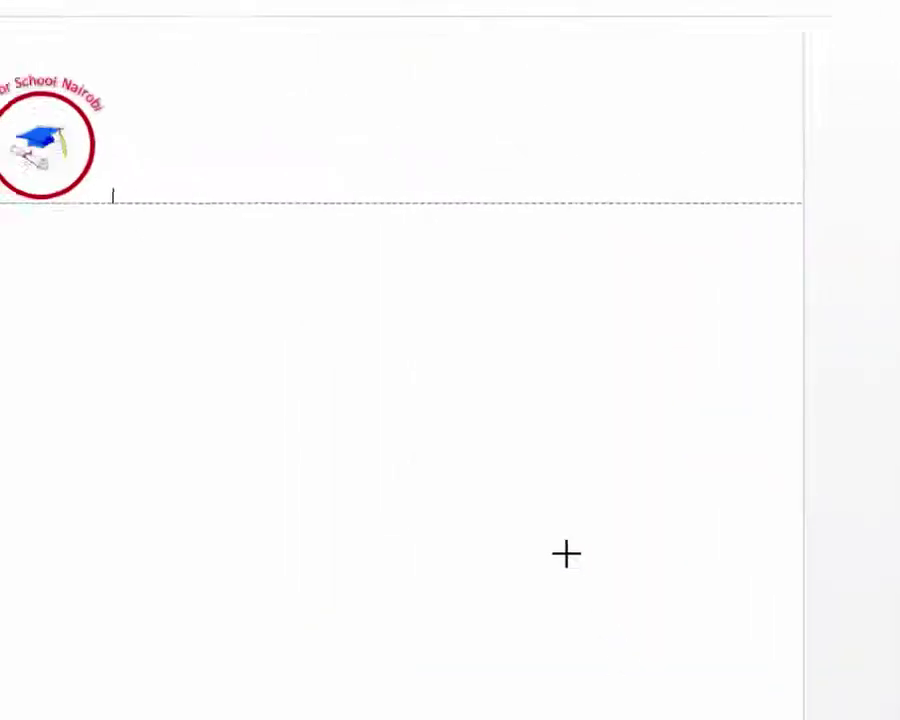
mouse_move(268, 132)
mouse_down()
mouse_move(605, 203)
mouse_move(770, 213)
mouse_move(745, 227)
mouse_move(758, 237)
mouse_up()
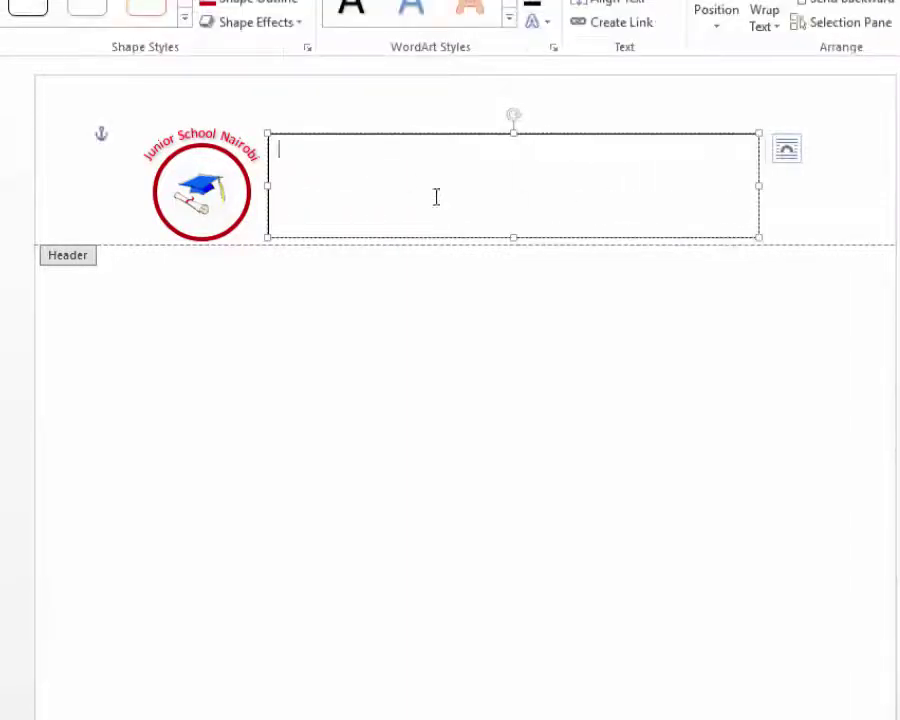
text(jUNIO)
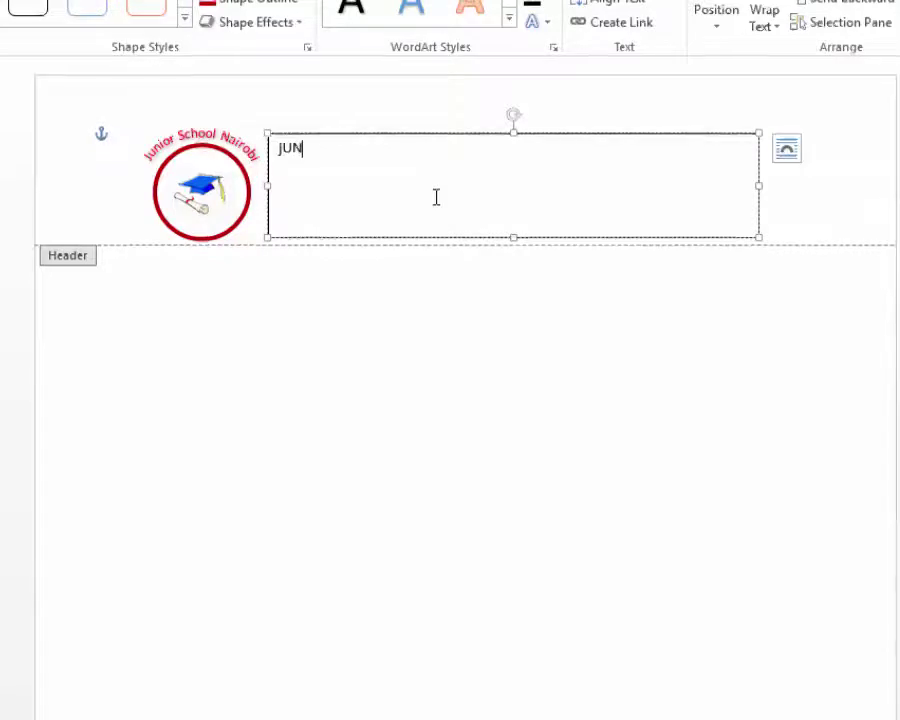
text(R )
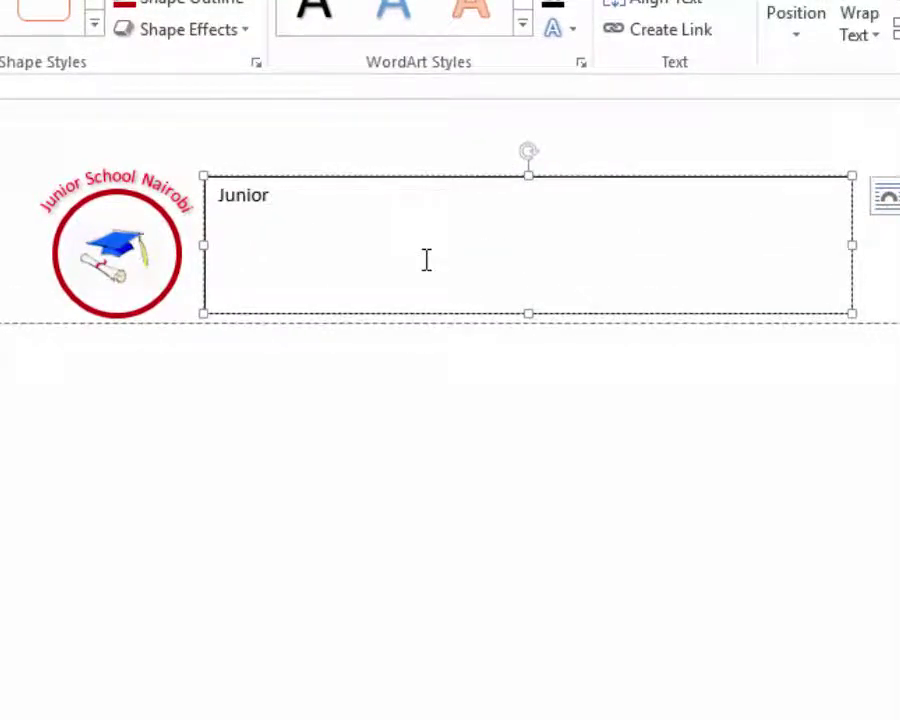
text(School Nairo)
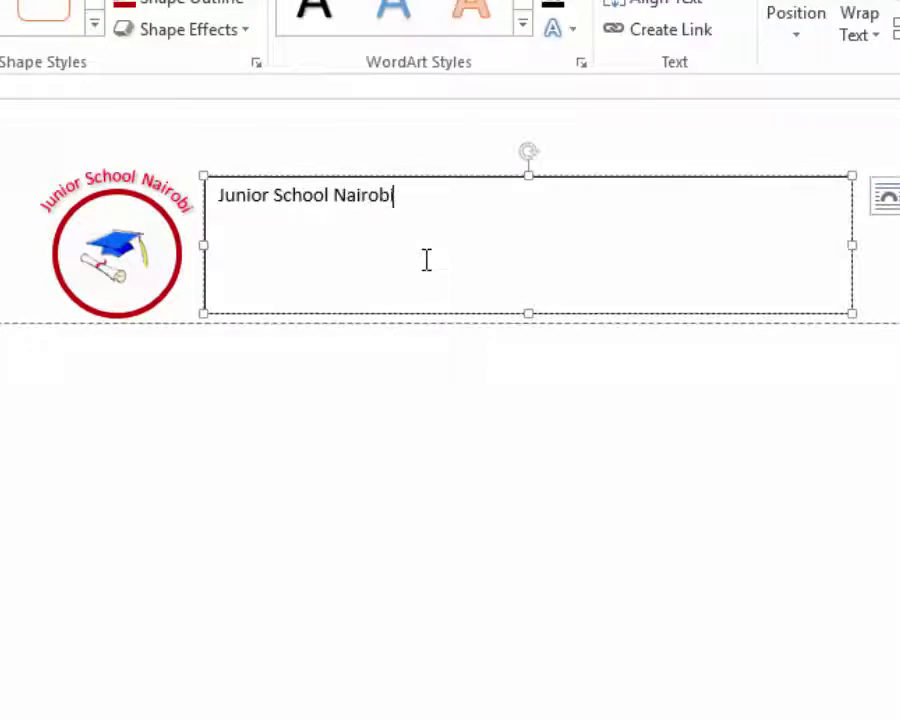
text(bi)
key(Return)
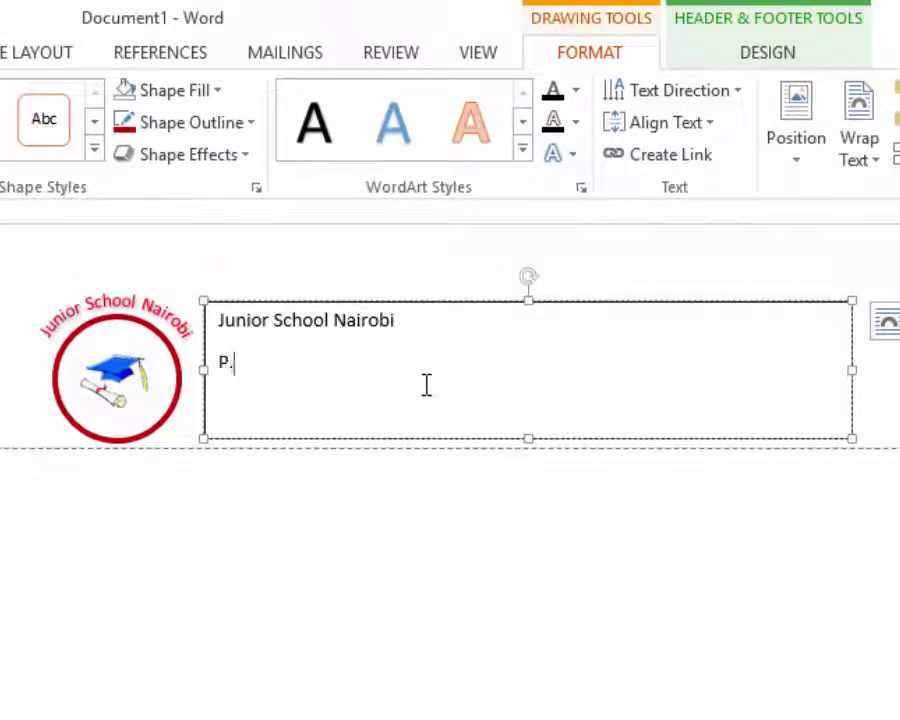
text(P.O Box 12457)
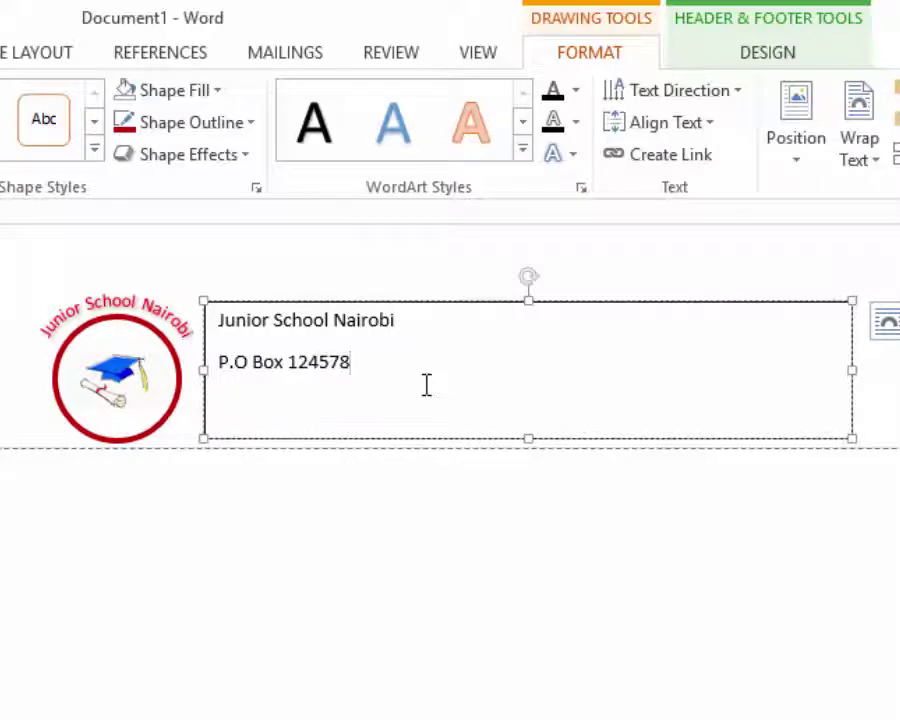
text(-801)
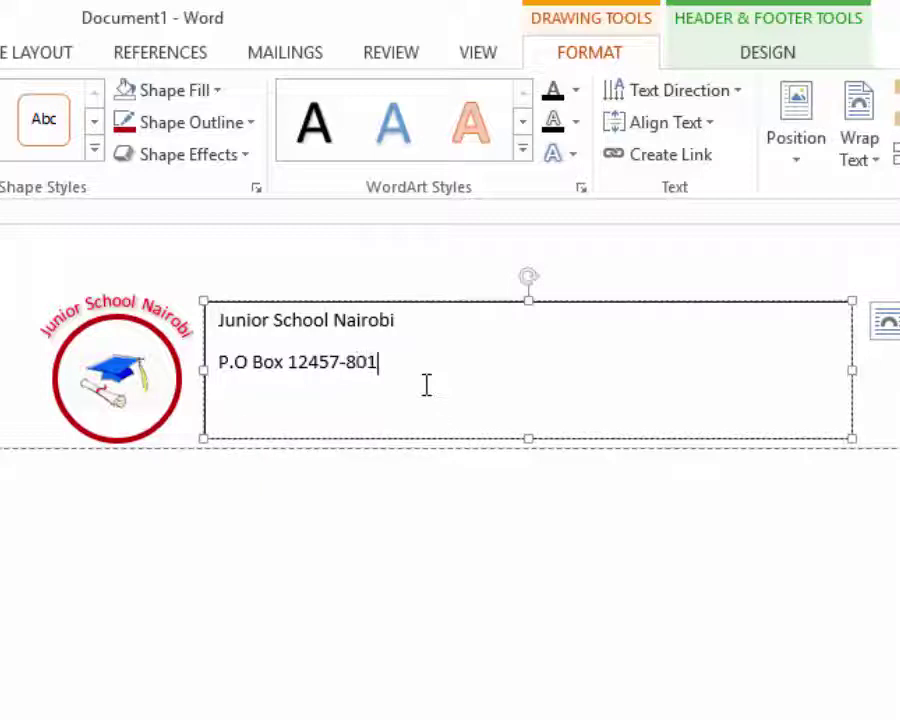
text(00 N)
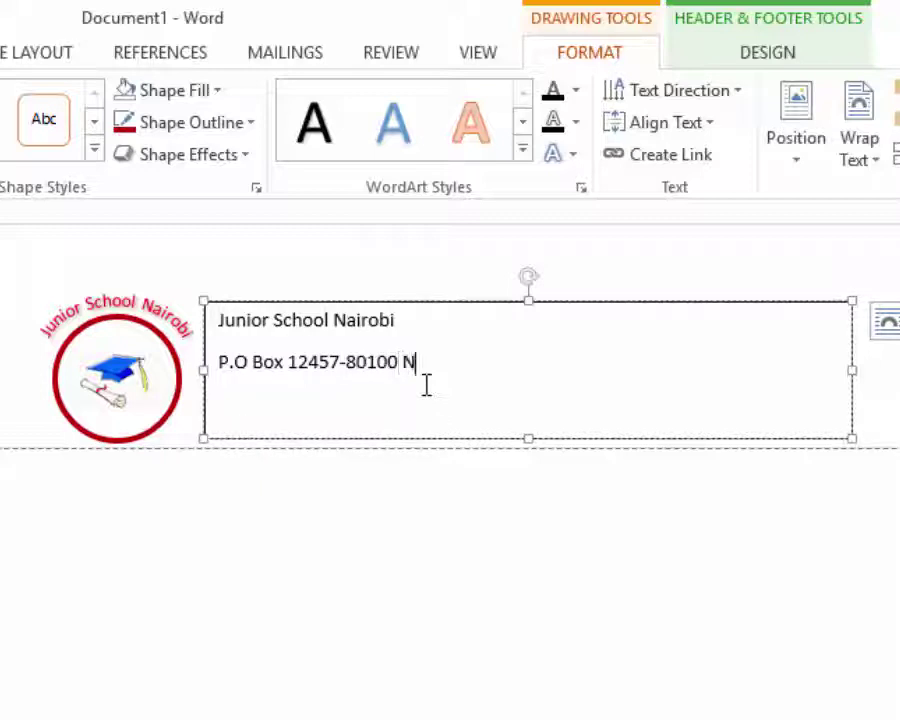
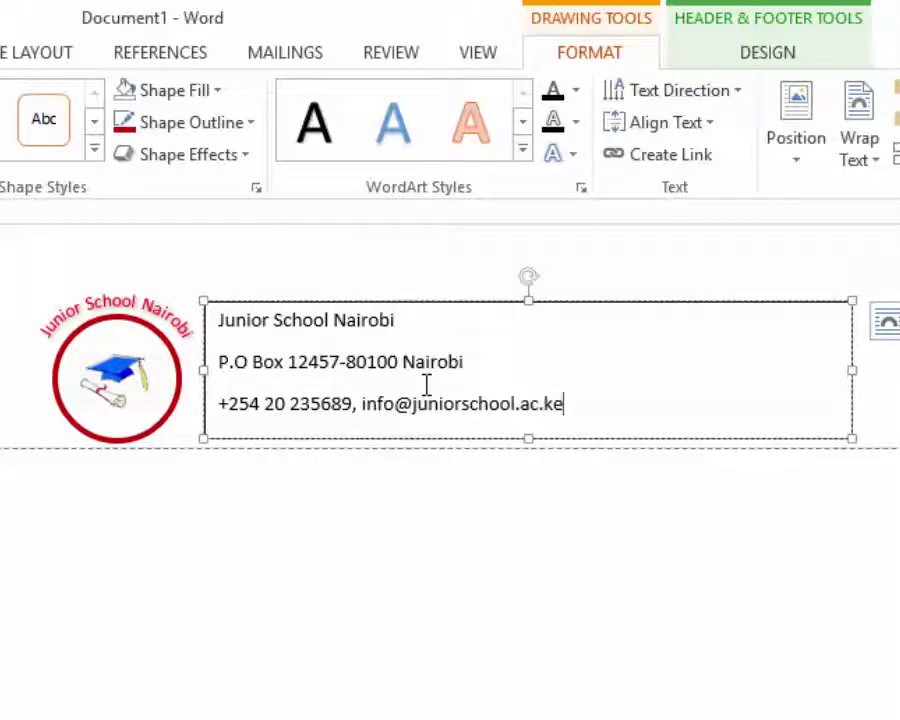
text(, www)
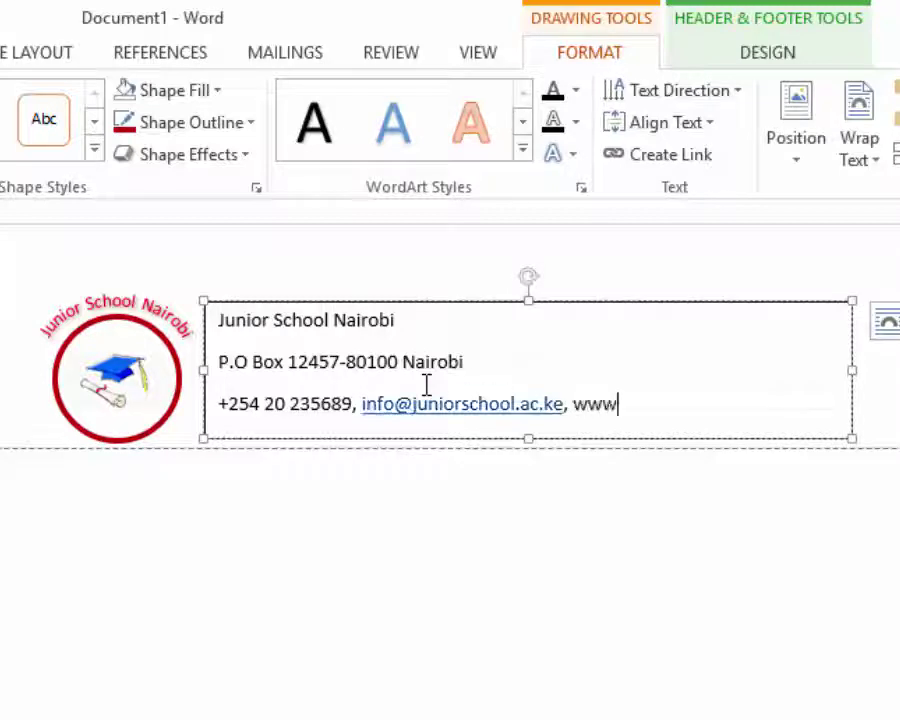
text(.)
text(ju)
text(niorsc)
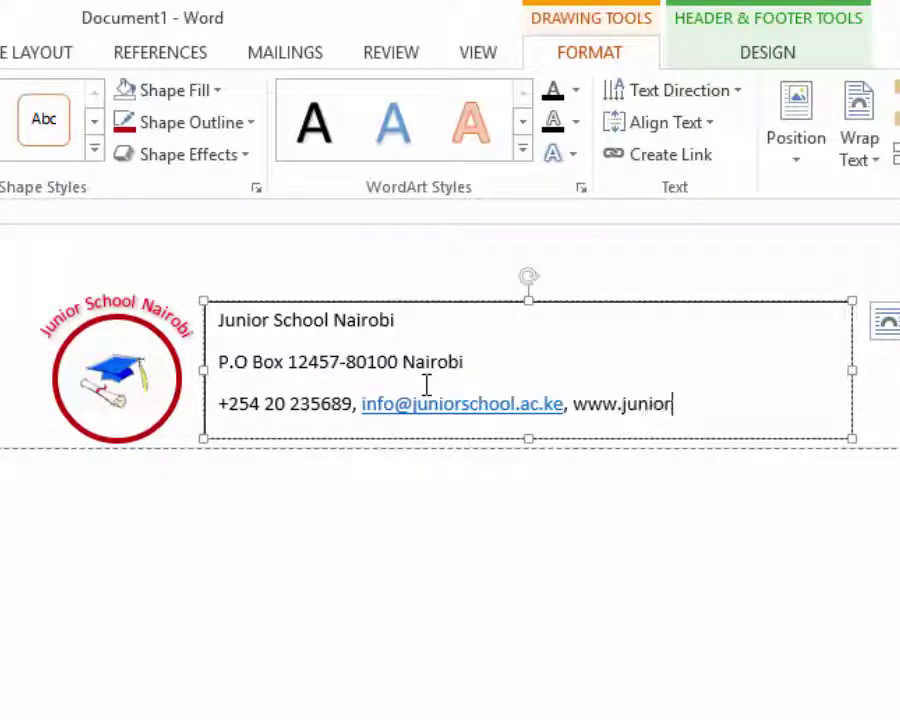
text(hool.ac.ke)
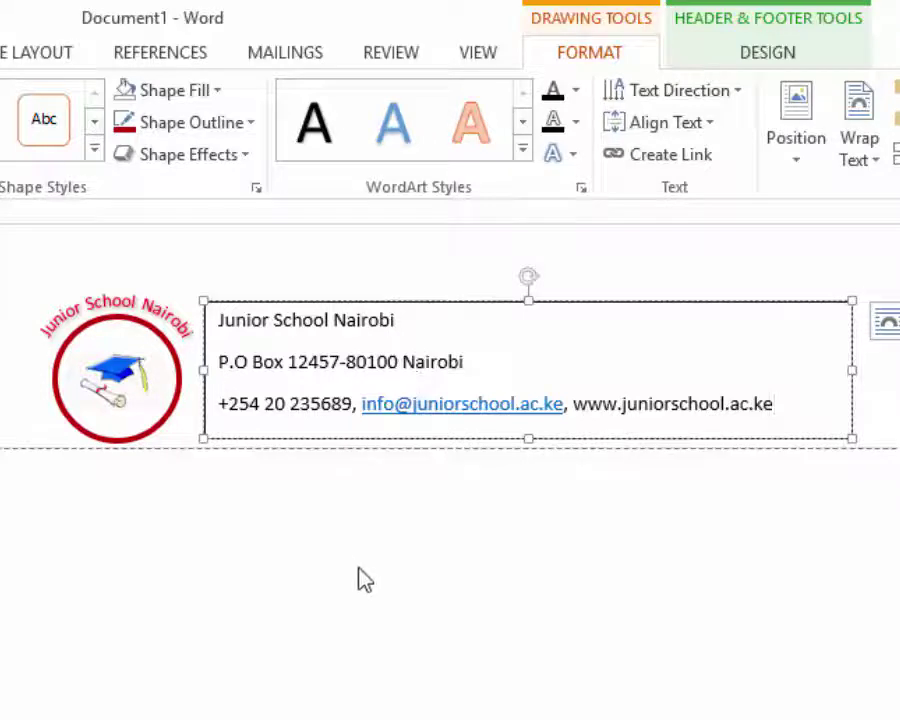
- Remove the e-mail hyperlink and set the contact lines to Single line spacing
right_click(438, 404)
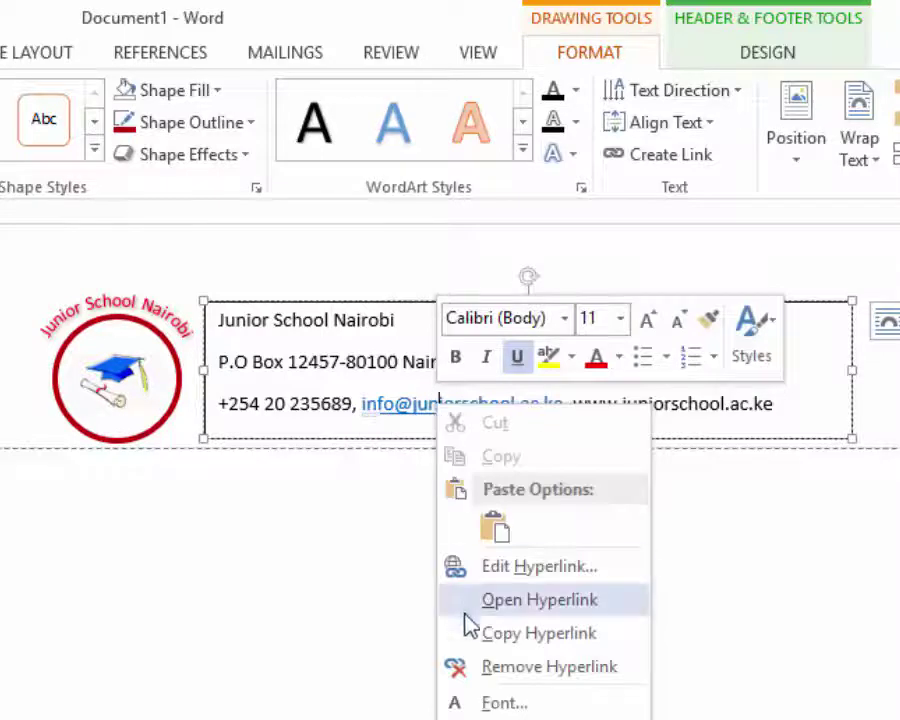
click(530, 668)
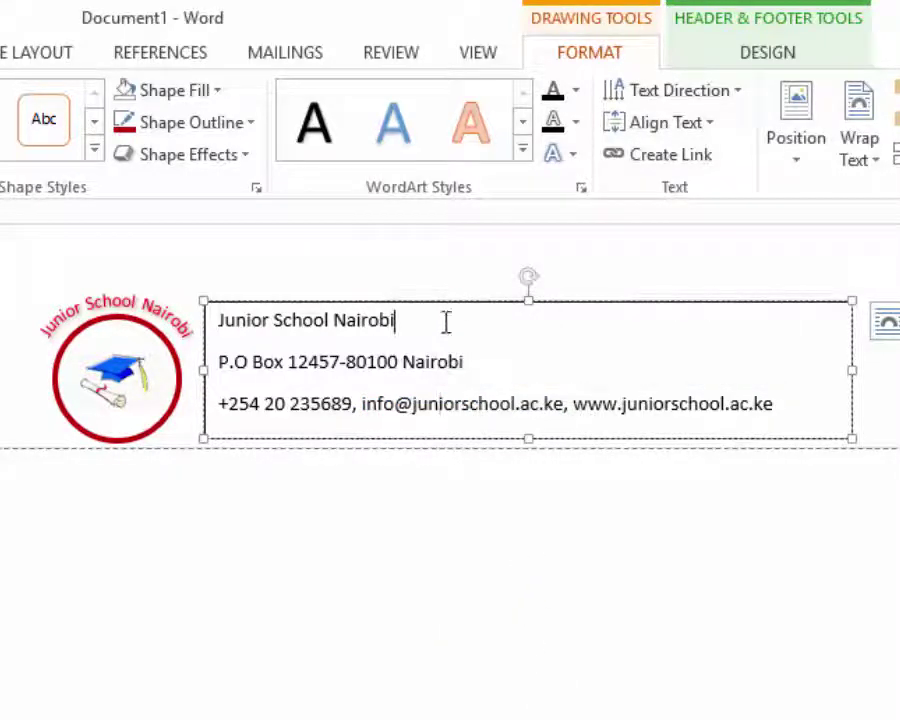
drag(771, 410, 209, 317)
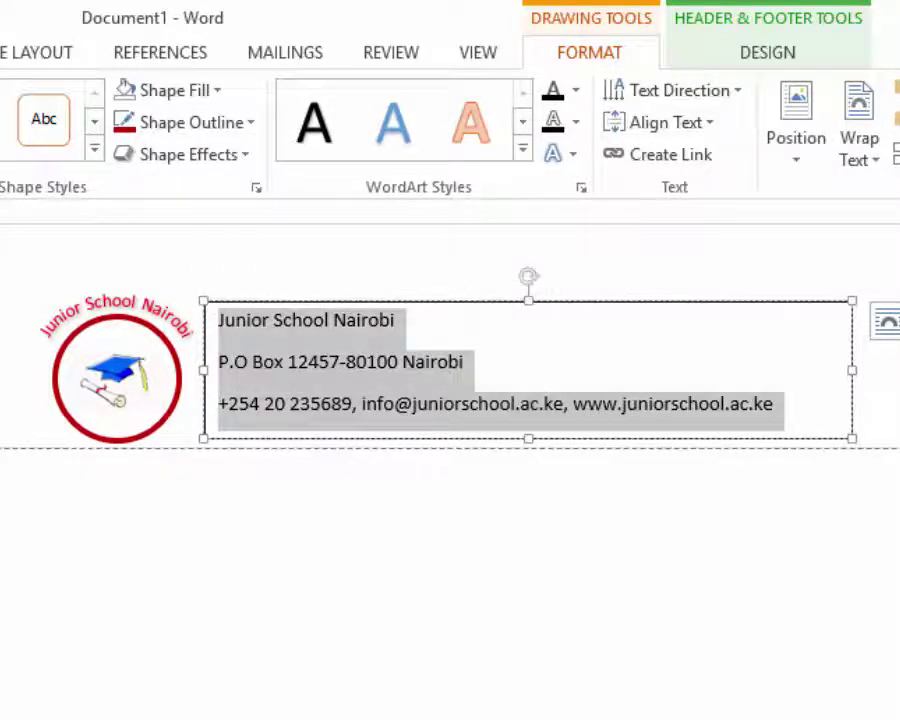
right_click(271, 361)
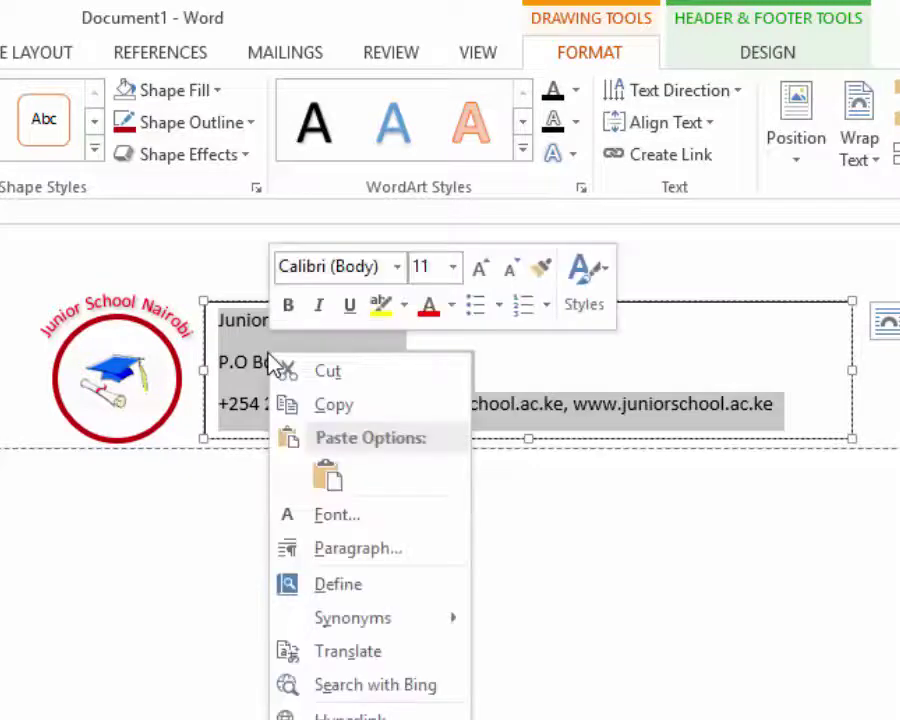
click(368, 552)
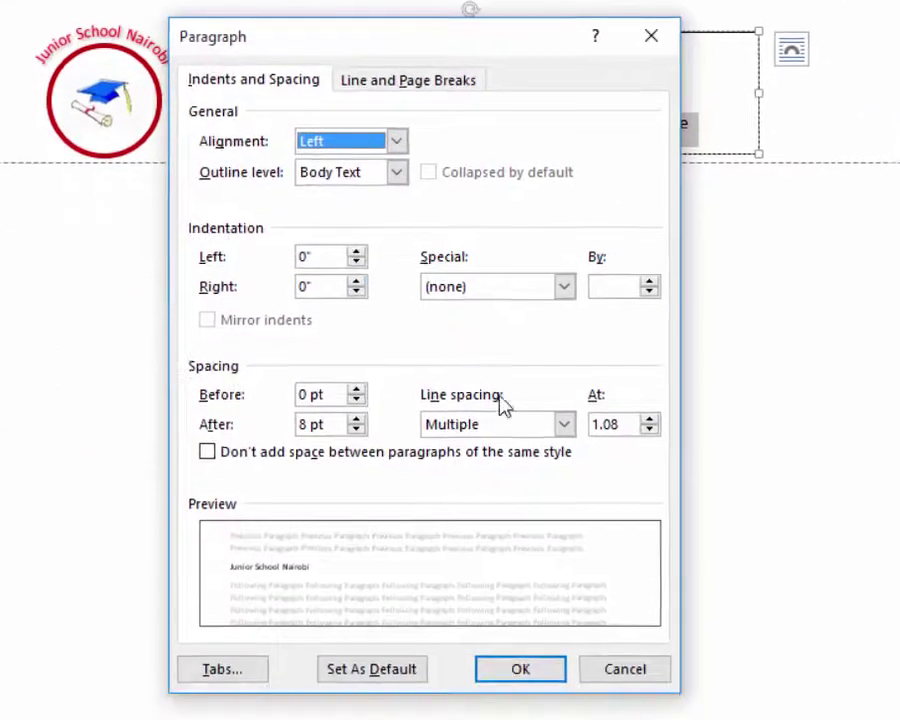
click(565, 424)
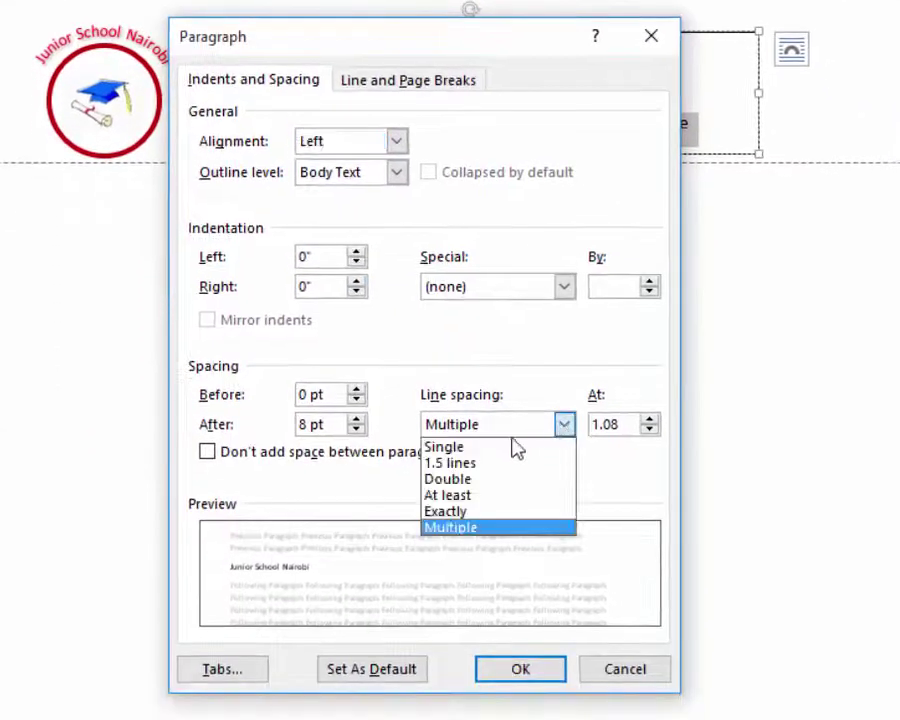
click(456, 452)
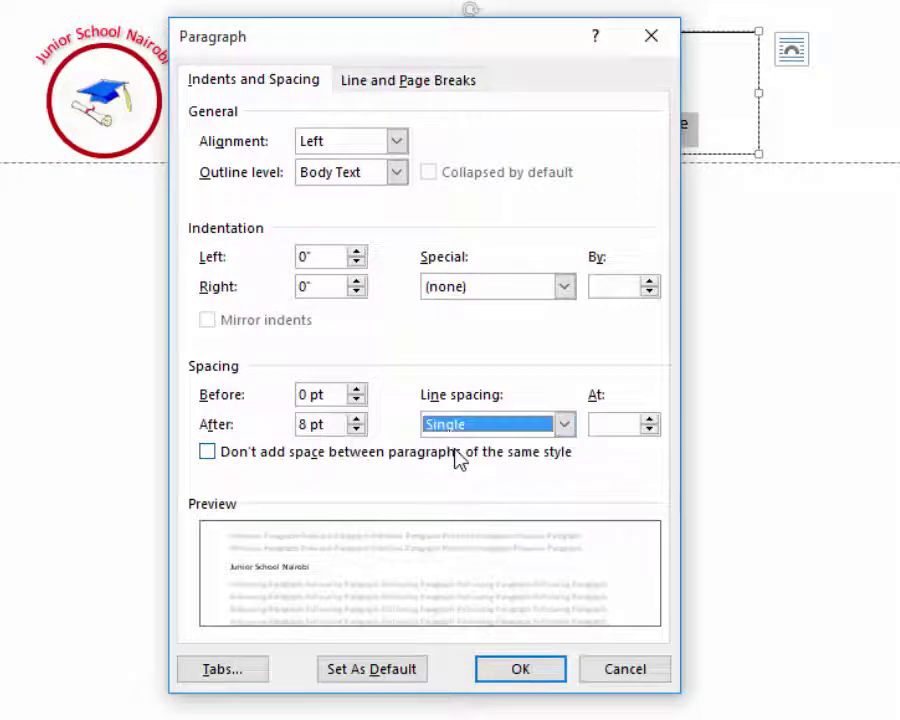
click(517, 672)
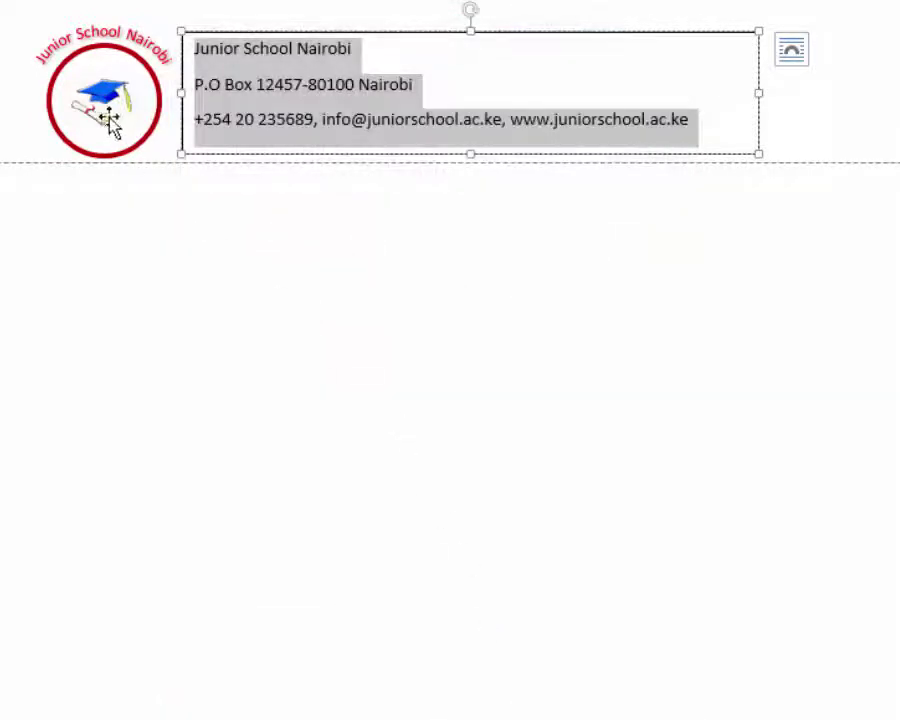
click(356, 50)
- Colour the school name red and grow its font to 18 pt
click(188, 50)
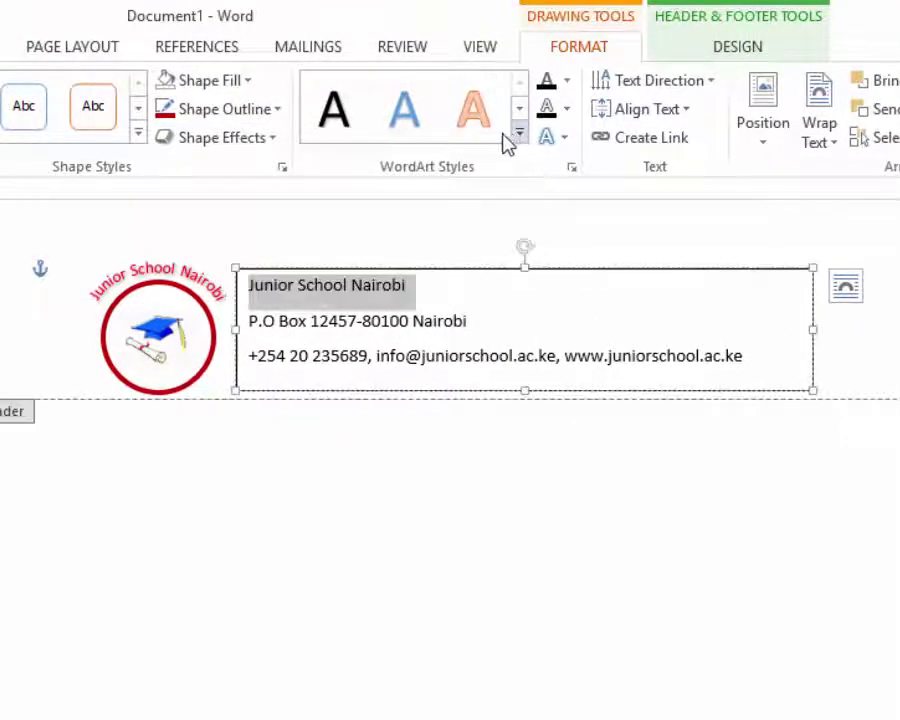
click(326, 121)
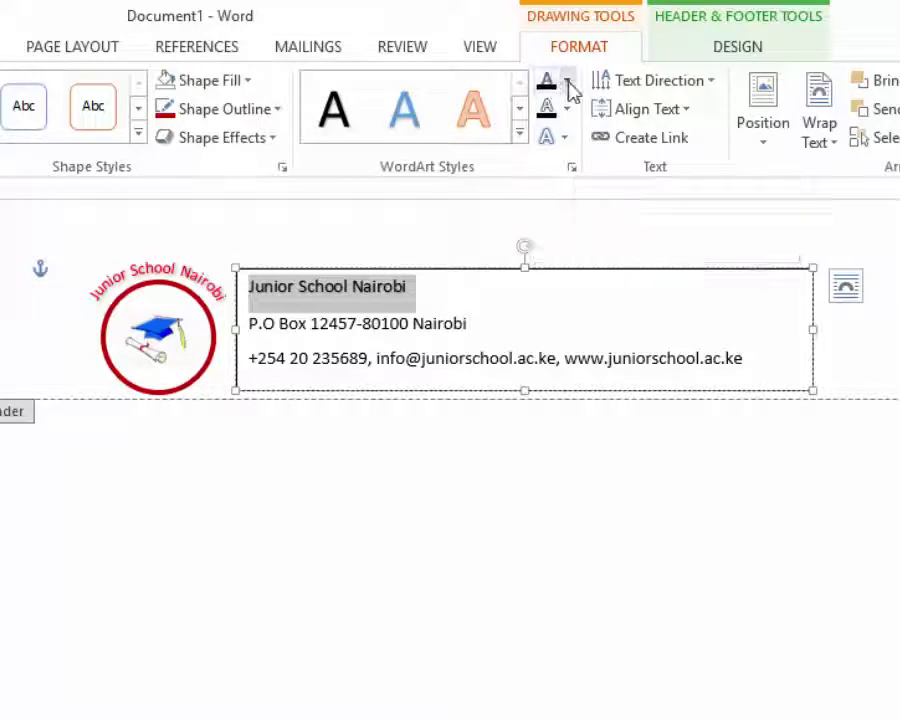
click(567, 83)
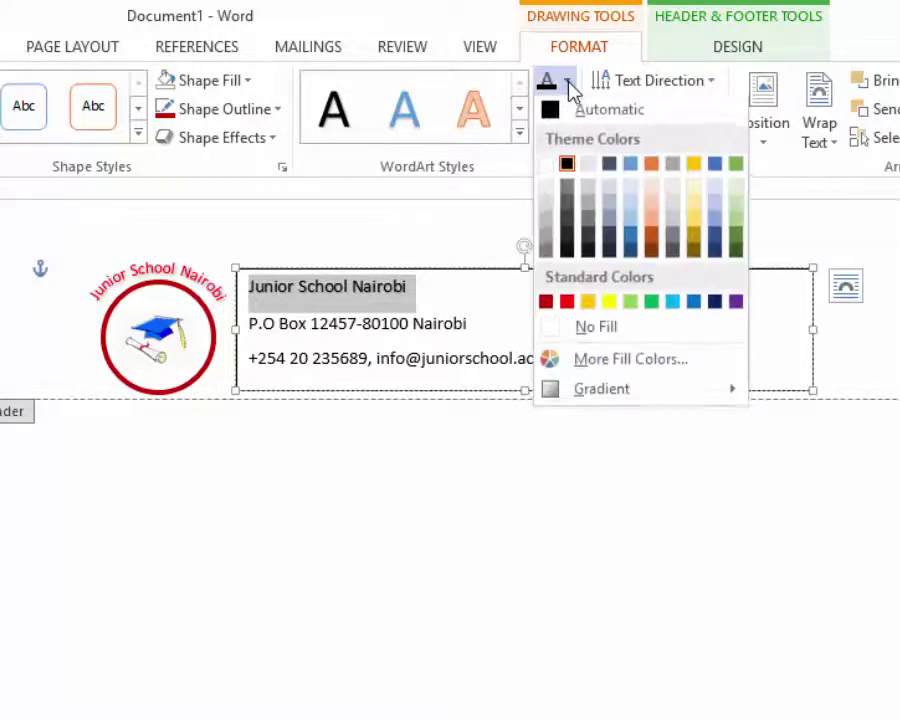
click(567, 304)
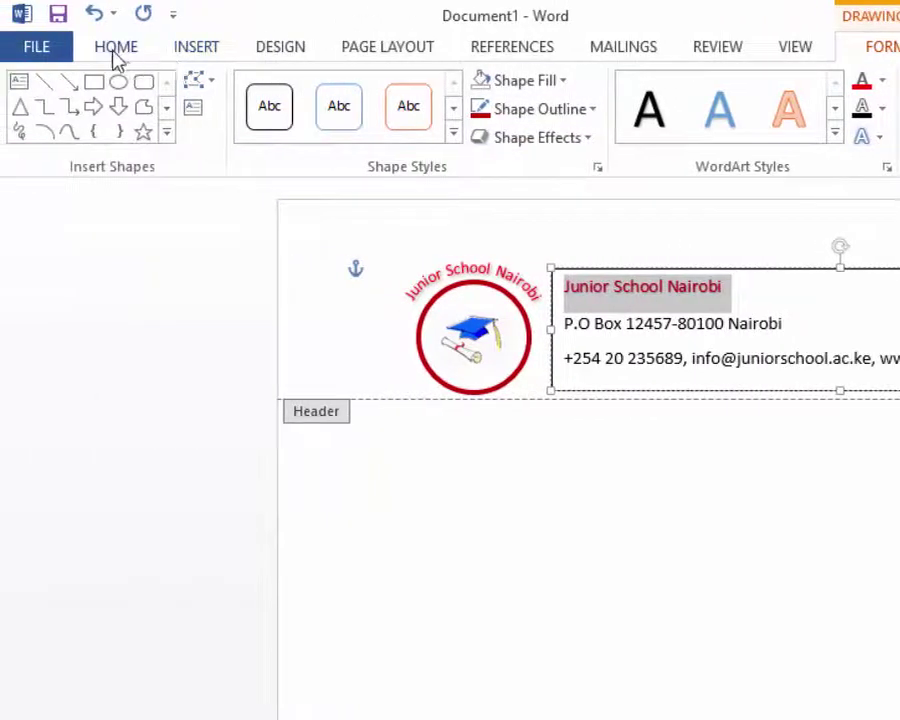
click(116, 50)
click(384, 95)
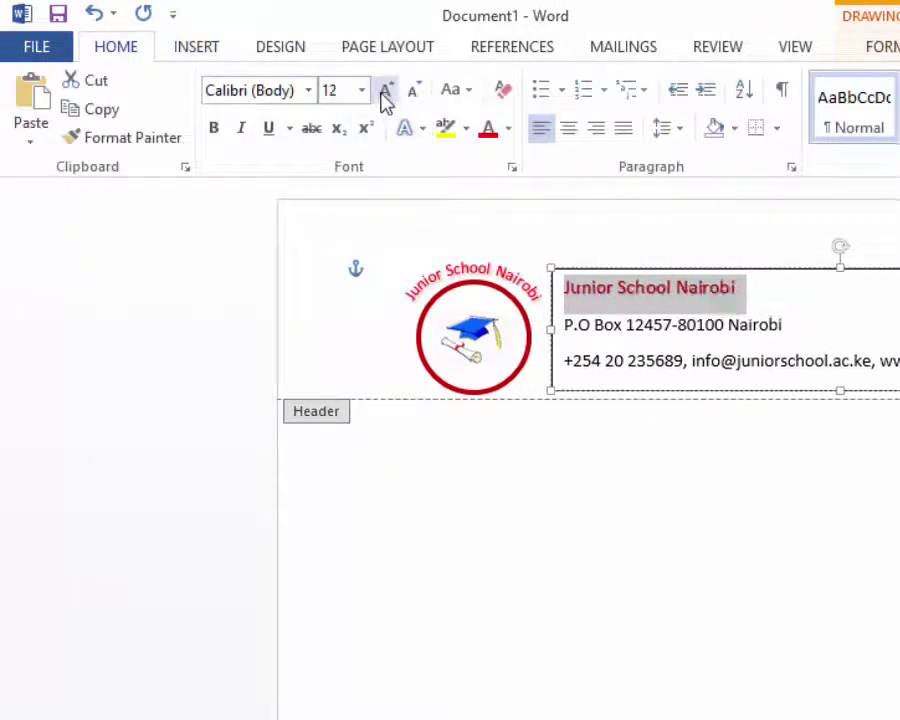
click(384, 96)
click(384, 93)
click(384, 93)
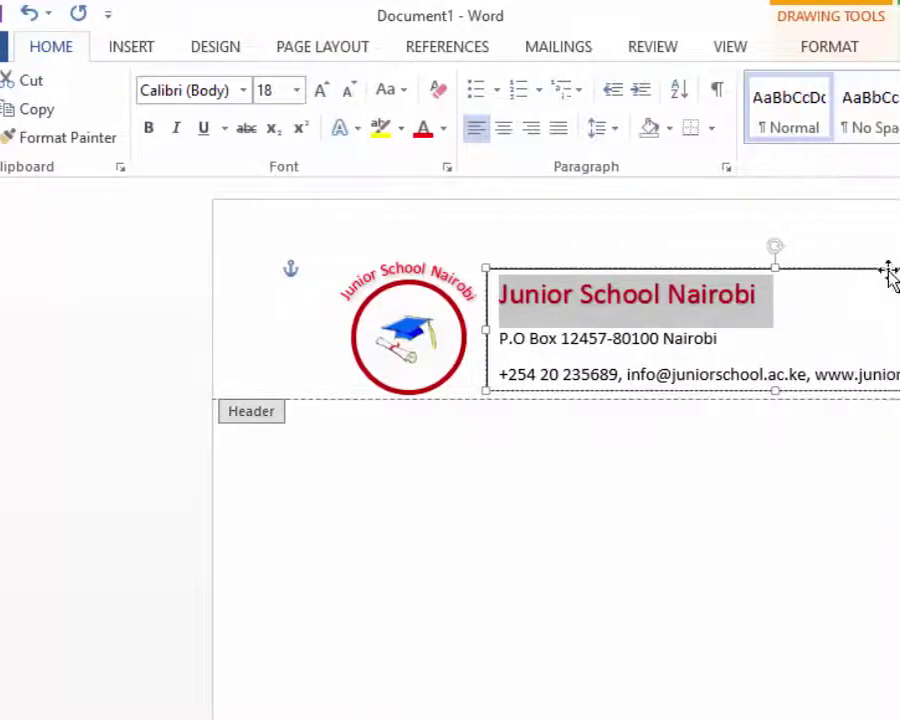
click(897, 338)
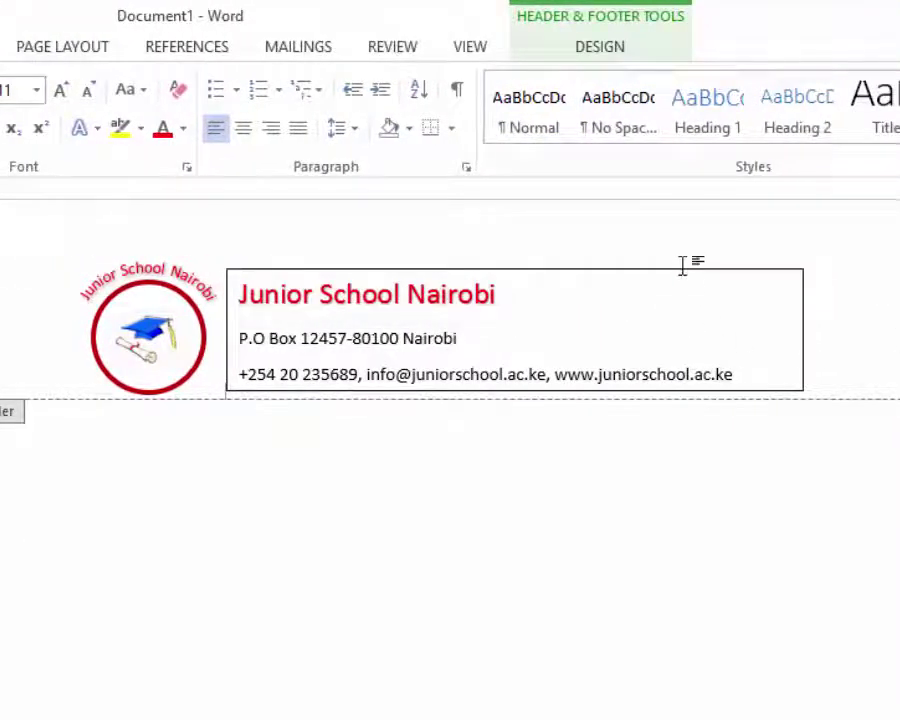
- Set the header text box's Shape Outline to No Outline
click(621, 283)
click(632, 272)
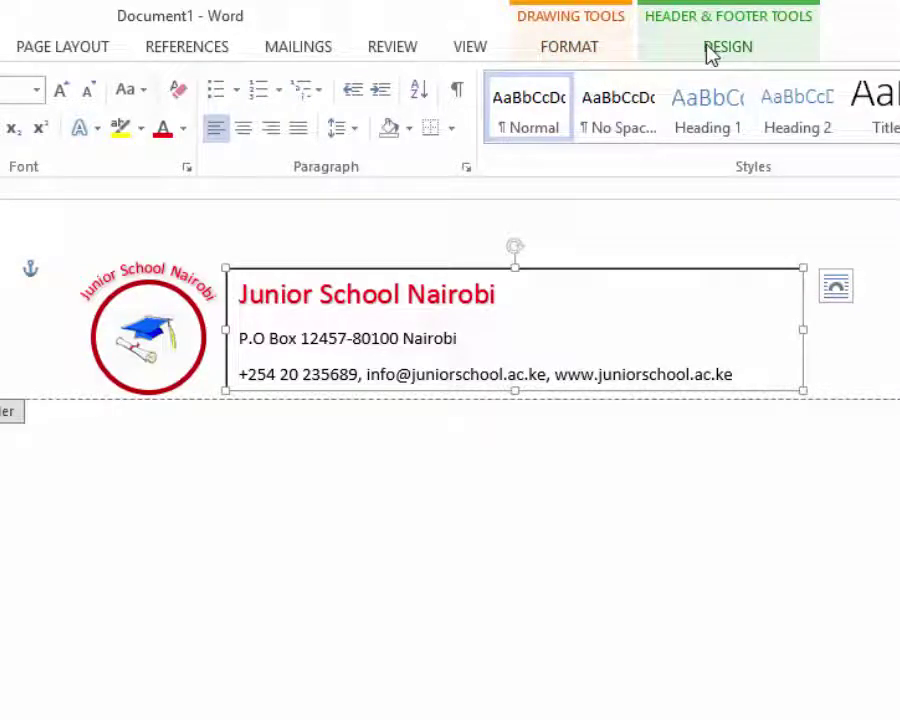
click(577, 52)
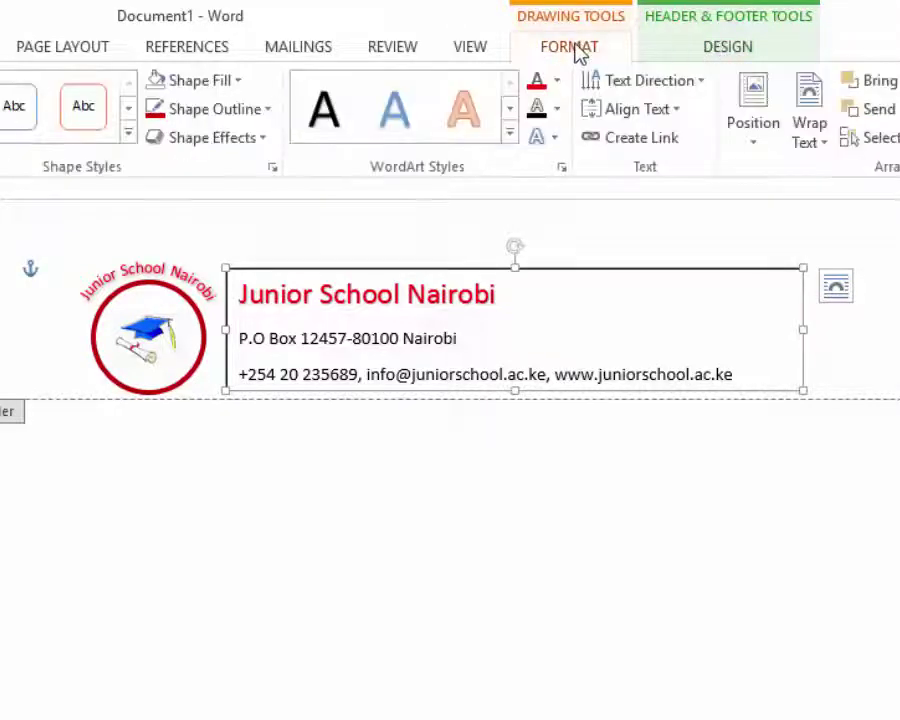
click(268, 110)
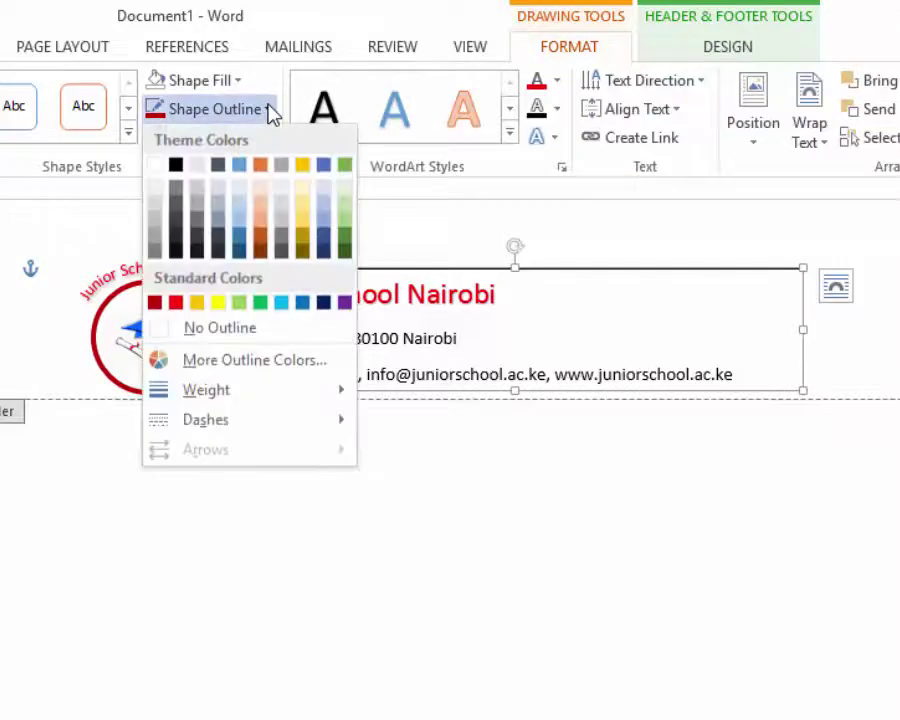
click(220, 328)
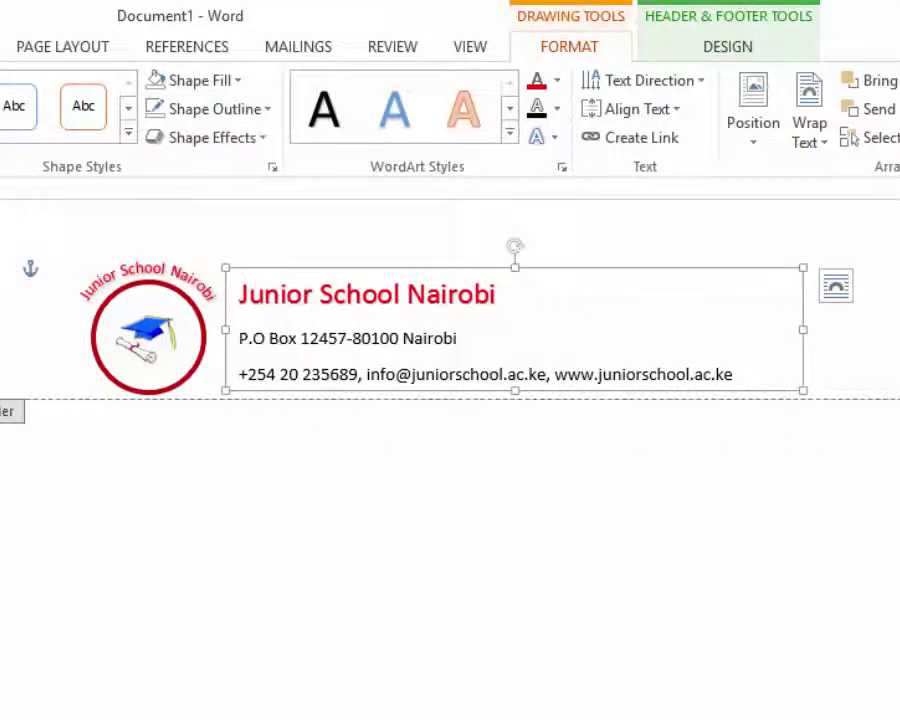
- Draw a straight line across the header bottom under the contacts, replacing a misplaced first line
click(190, 48)
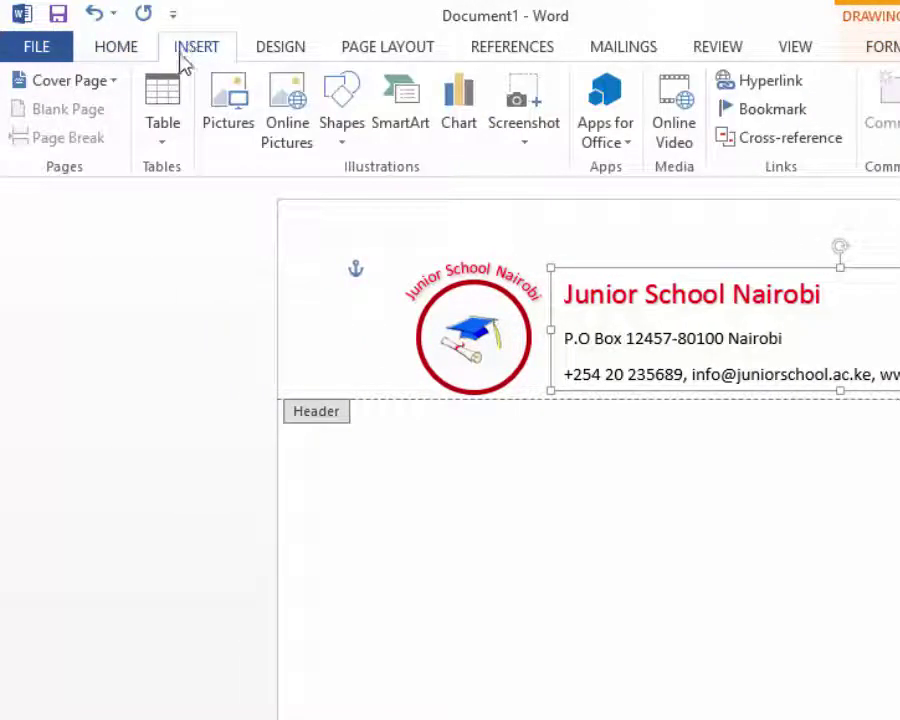
click(345, 133)
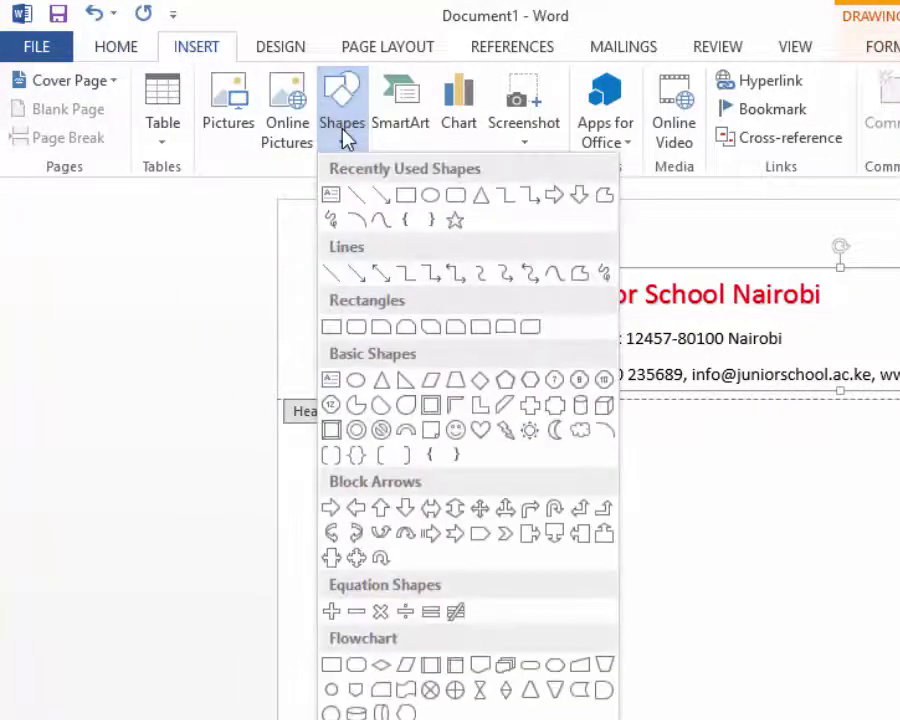
click(357, 195)
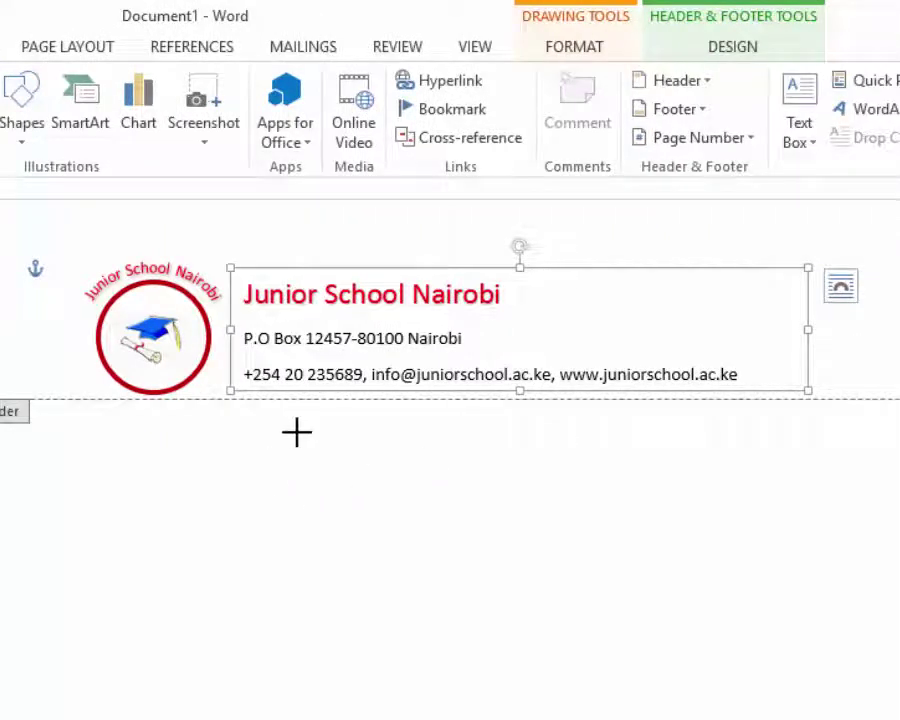
click(891, 330)
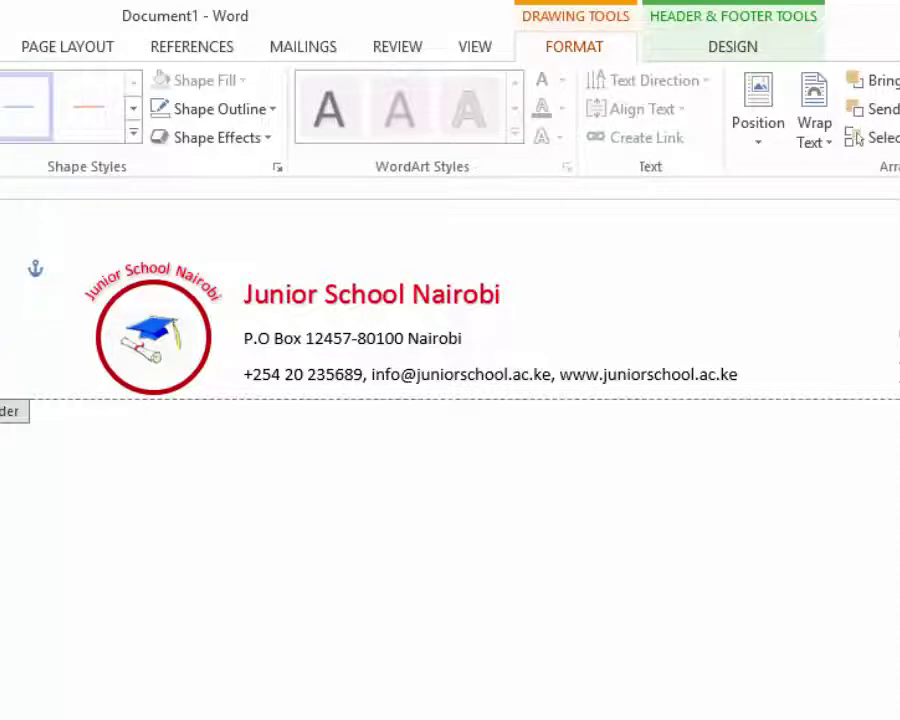
key(Delete)
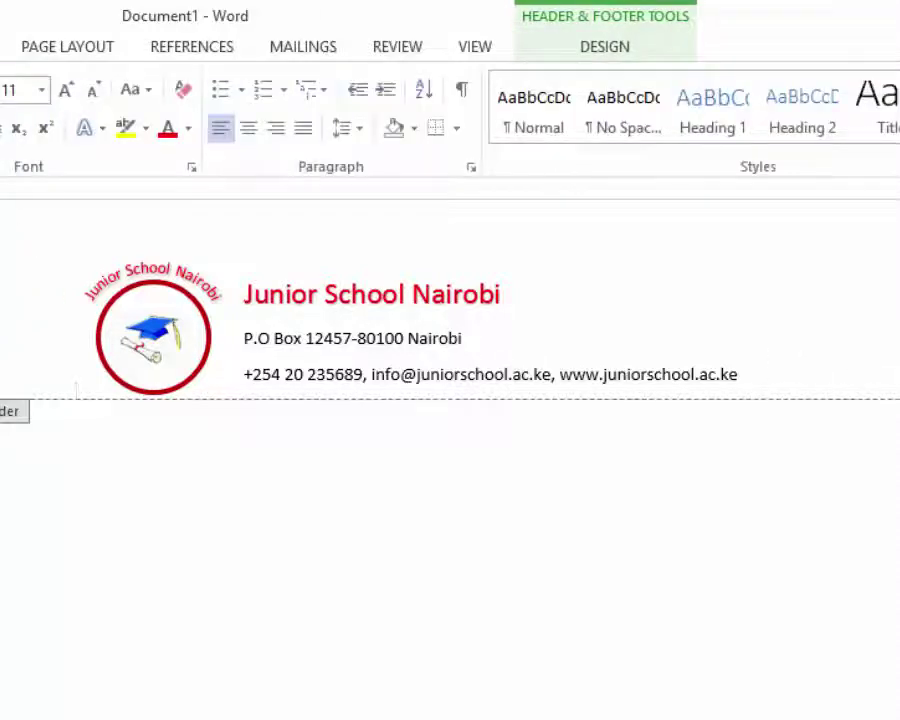
key(alt+n)
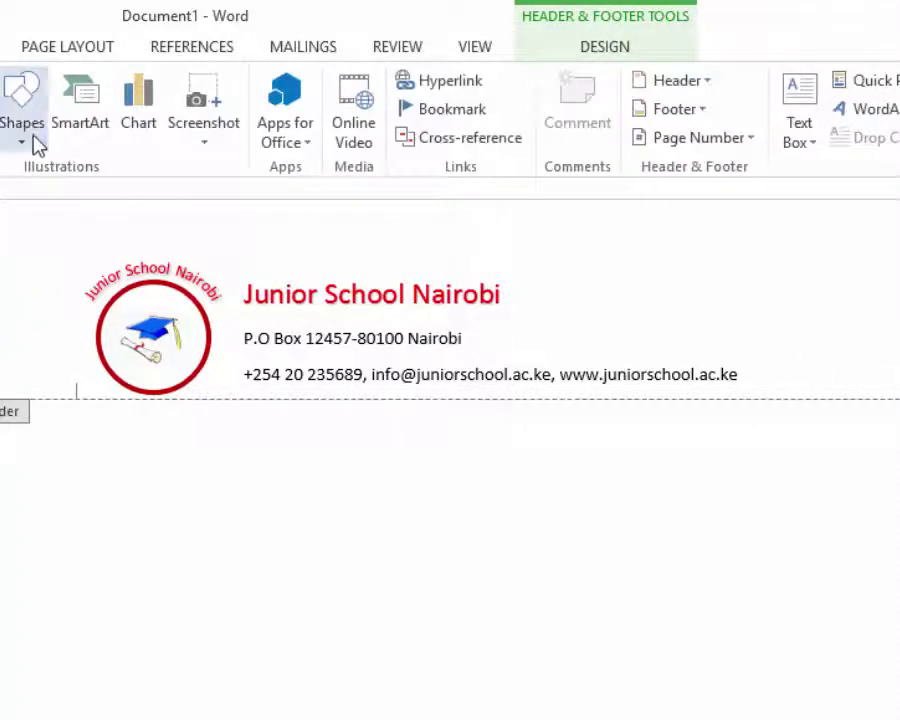
click(32, 138)
click(34, 192)
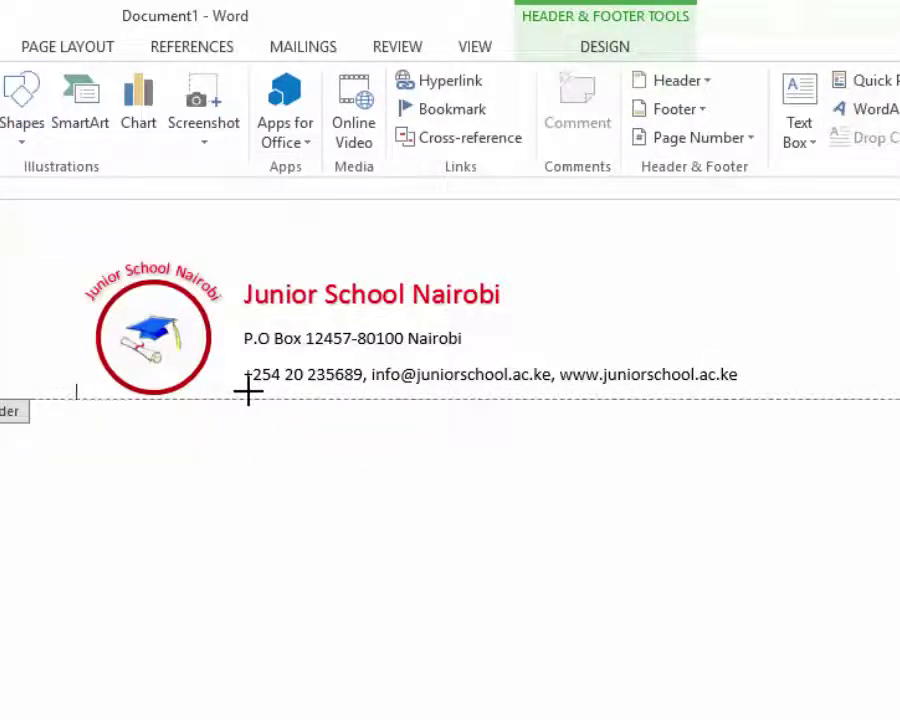
mouse_move(248, 390)
mouse_down()
mouse_move(684, 393)
mouse_move(723, 382)
mouse_move(740, 383)
mouse_move(741, 392)
mouse_up()
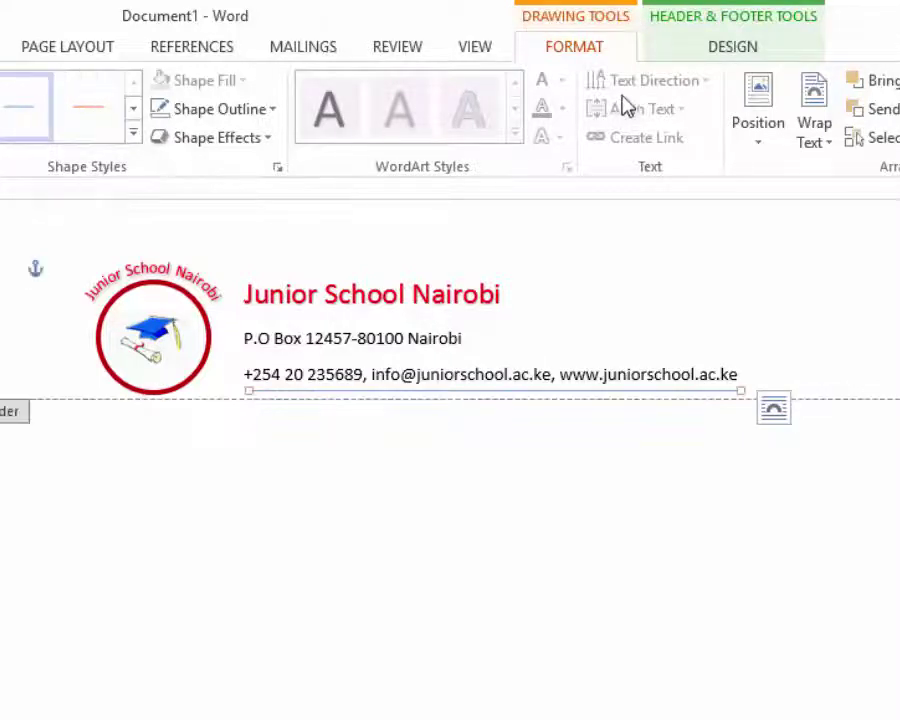
- Give the header rule a dark orange Shape Outline colour and deselect to view the header
click(274, 114)
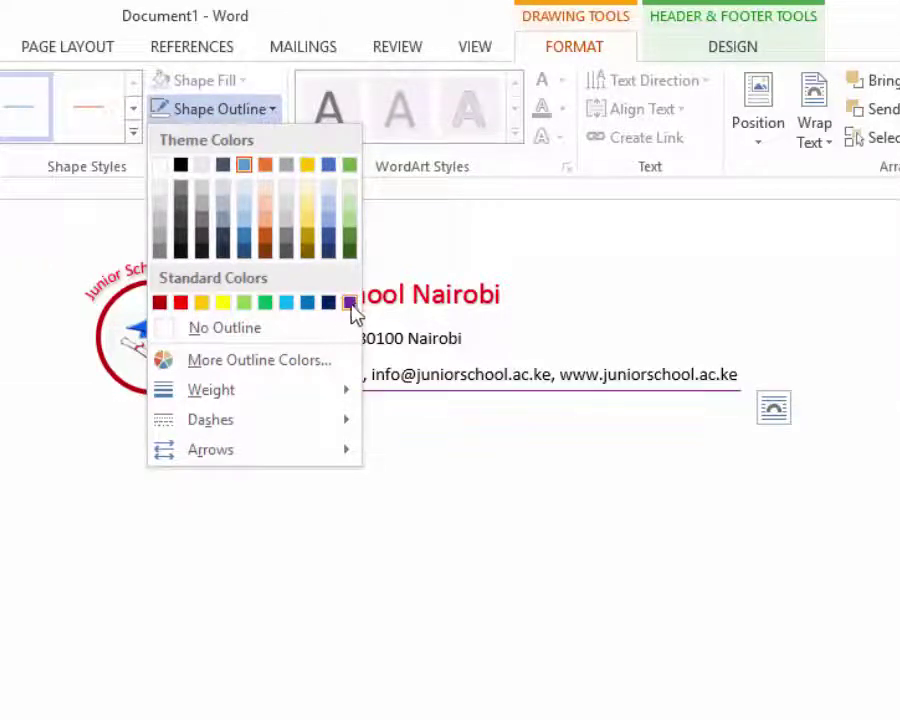
click(263, 244)
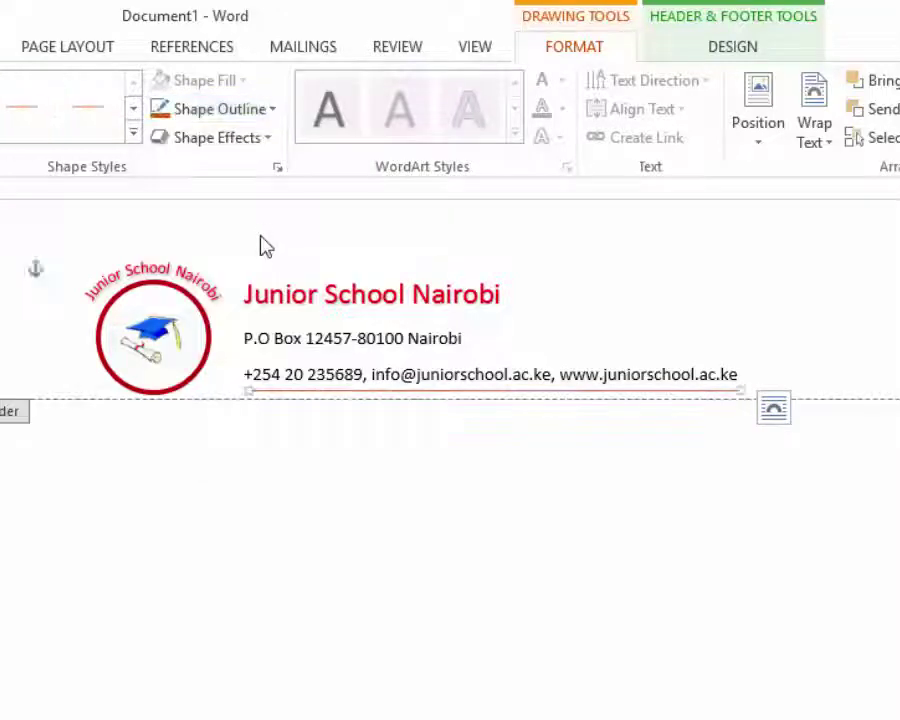
click(796, 294)
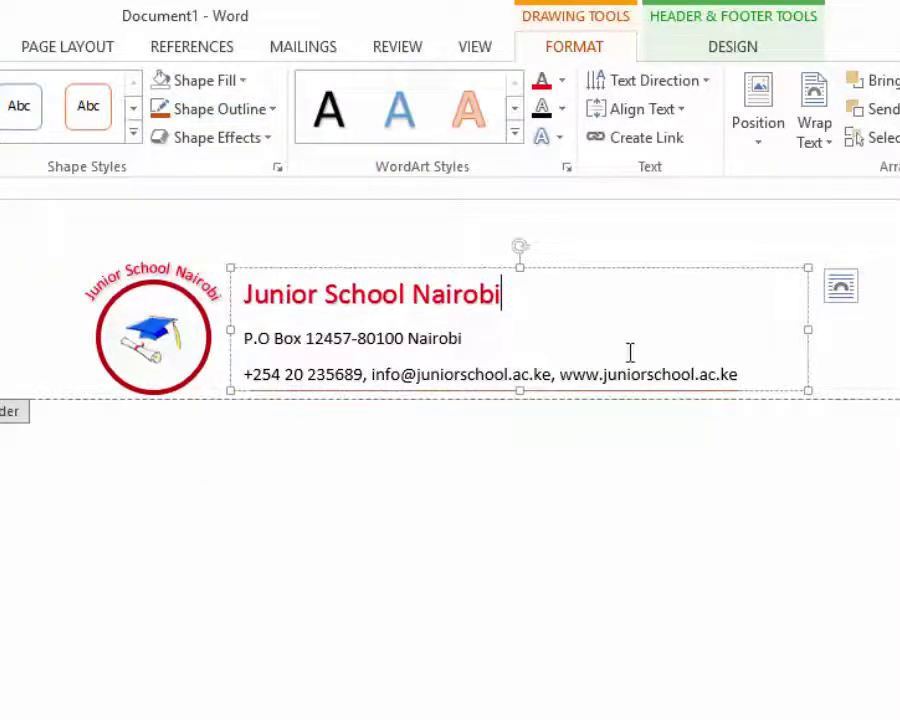
click(164, 321)
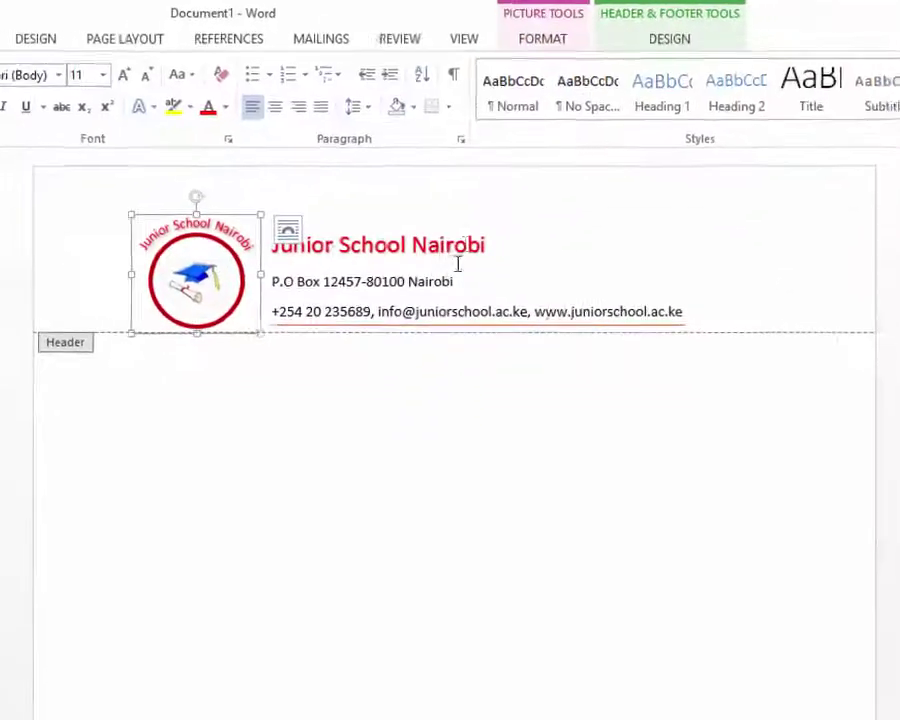
click(553, 243)
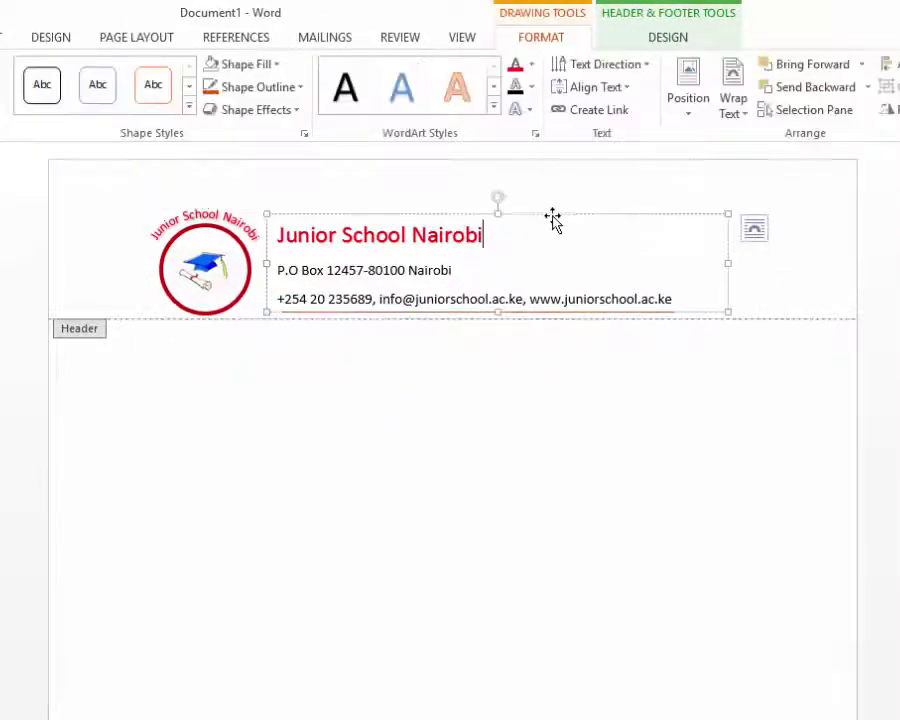
click(553, 214)
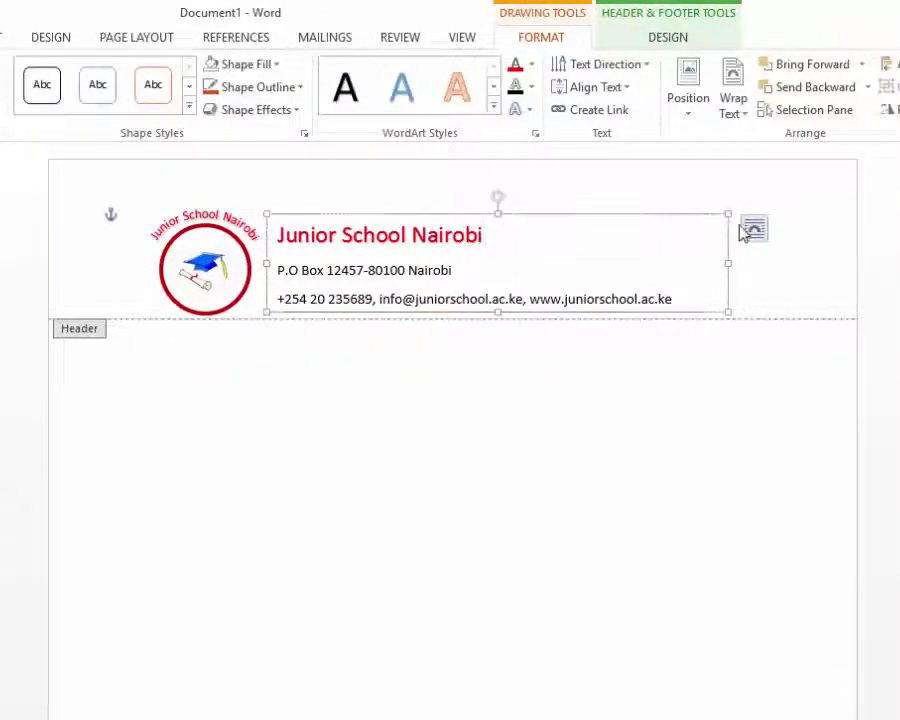
click(798, 250)
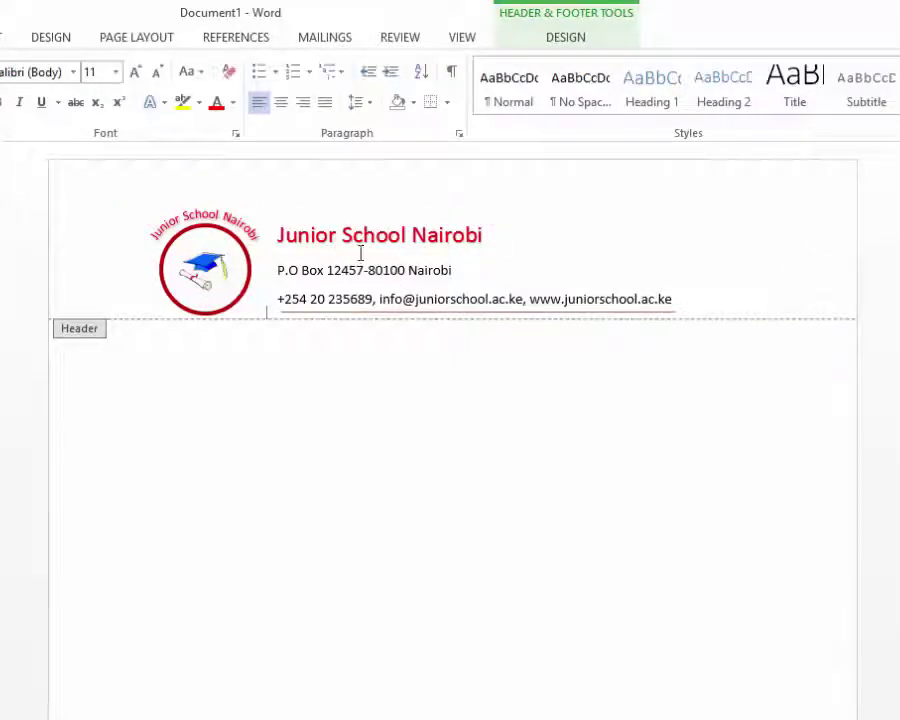
click(570, 40)
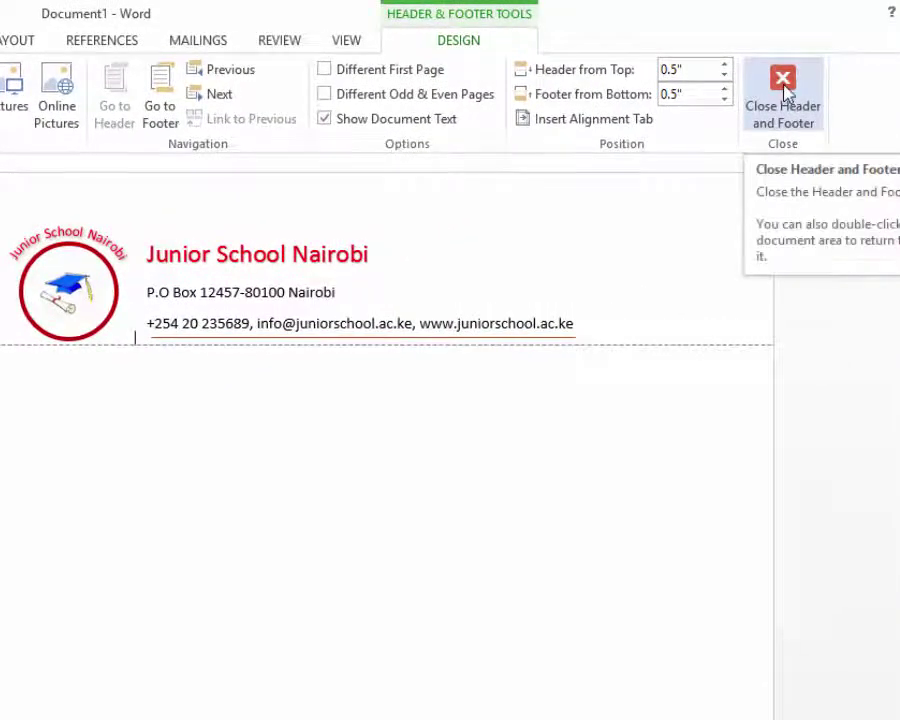
click(785, 88)
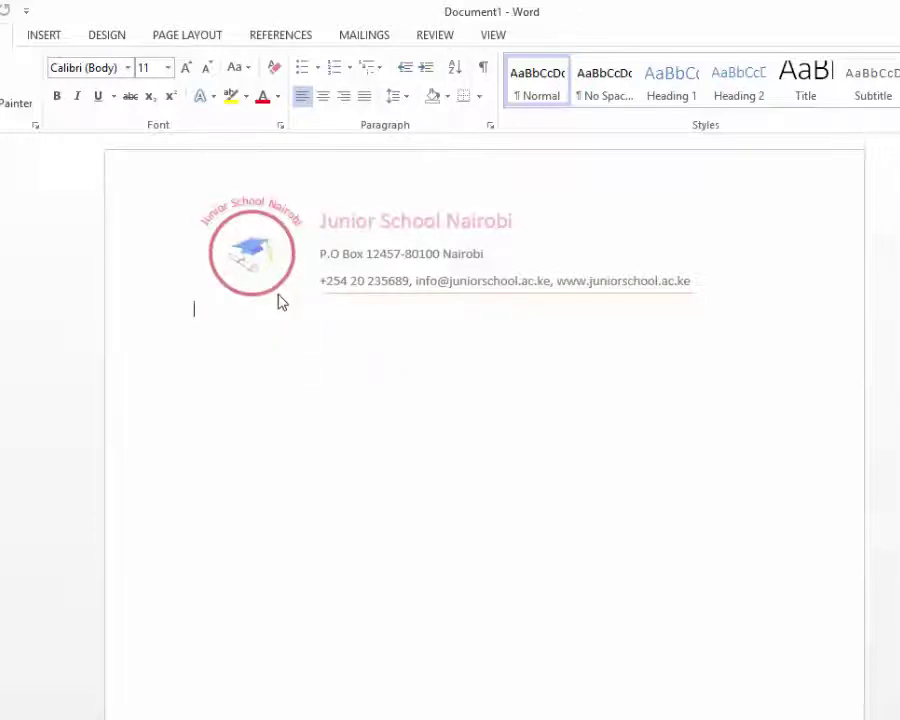
scroll(280, 298, down, 1)
scroll(279, 294, up, 1)
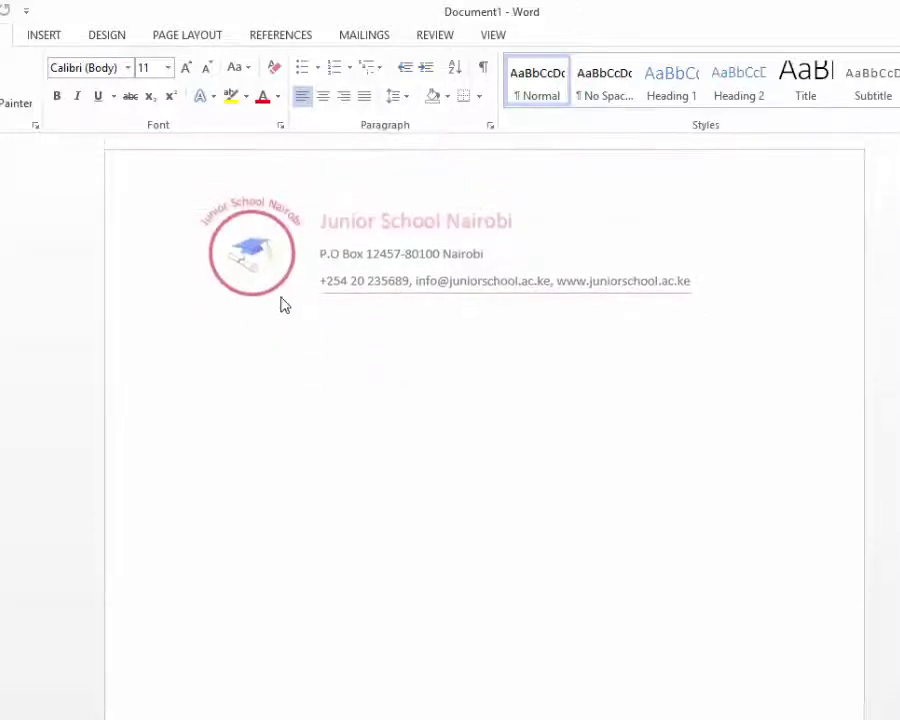
scroll(280, 294, down, 1)
scroll(282, 294, up, 1)
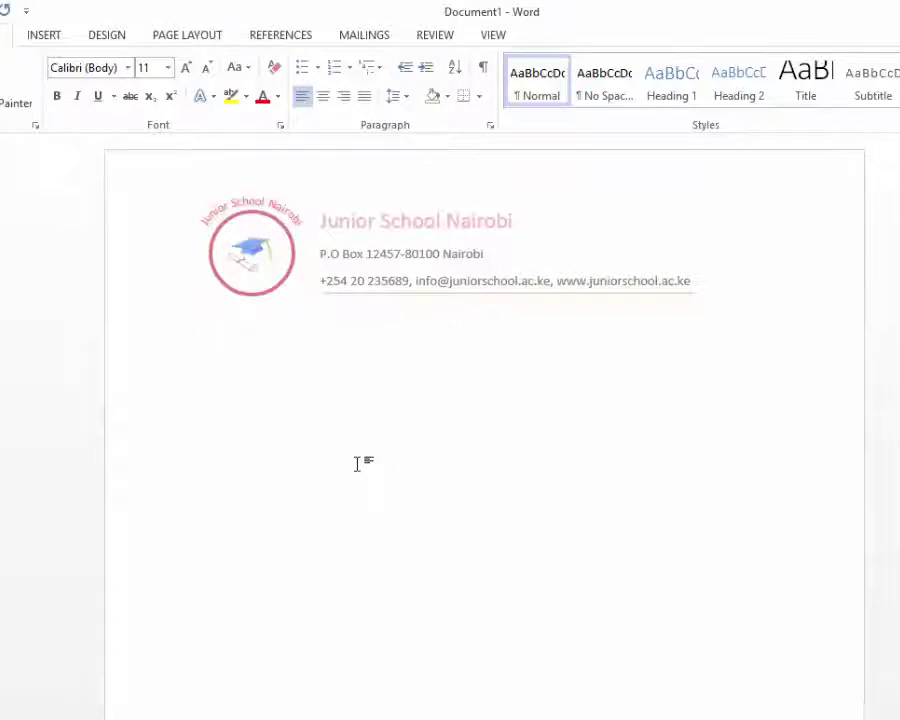
- Type 'Dear Parents,' and 'RE: SCHOOL OPENING', then start the 24th September 2020 opening notice
text(Dear P)
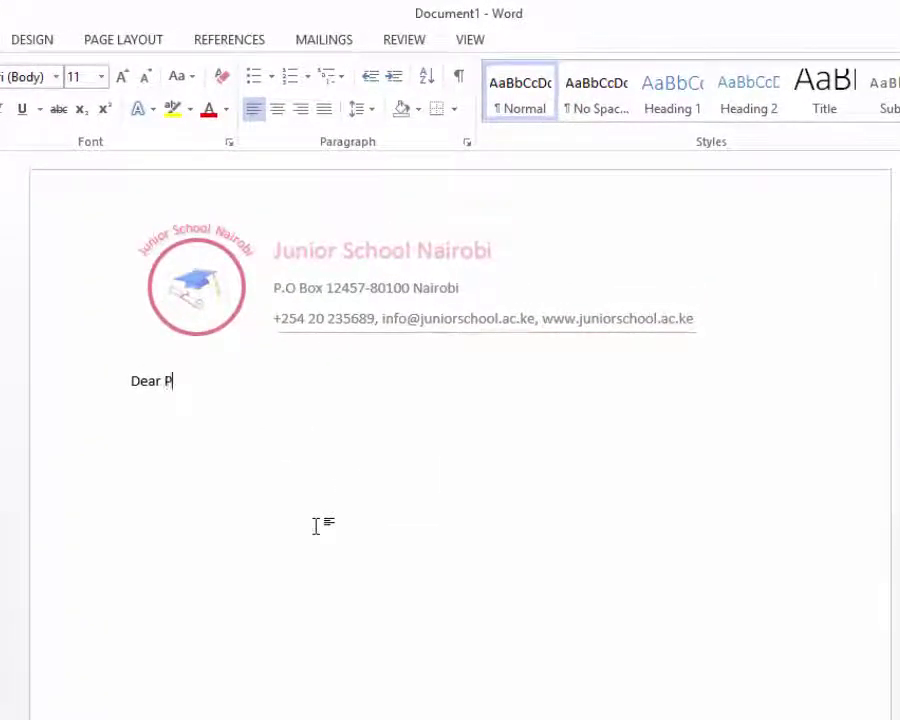
text(arents, )
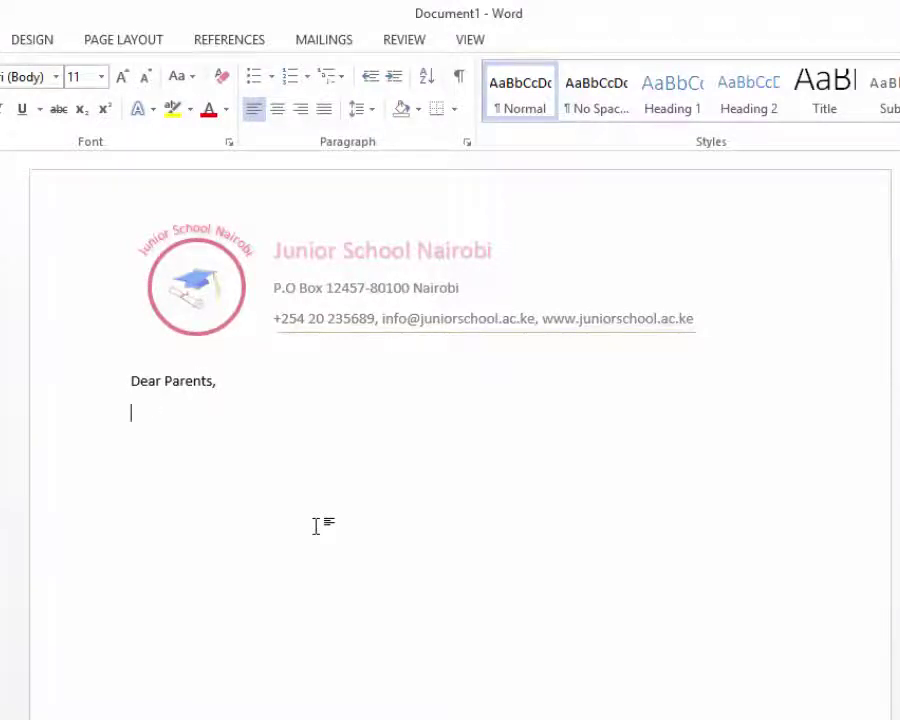
text(RE: SCHOOL OPENING)
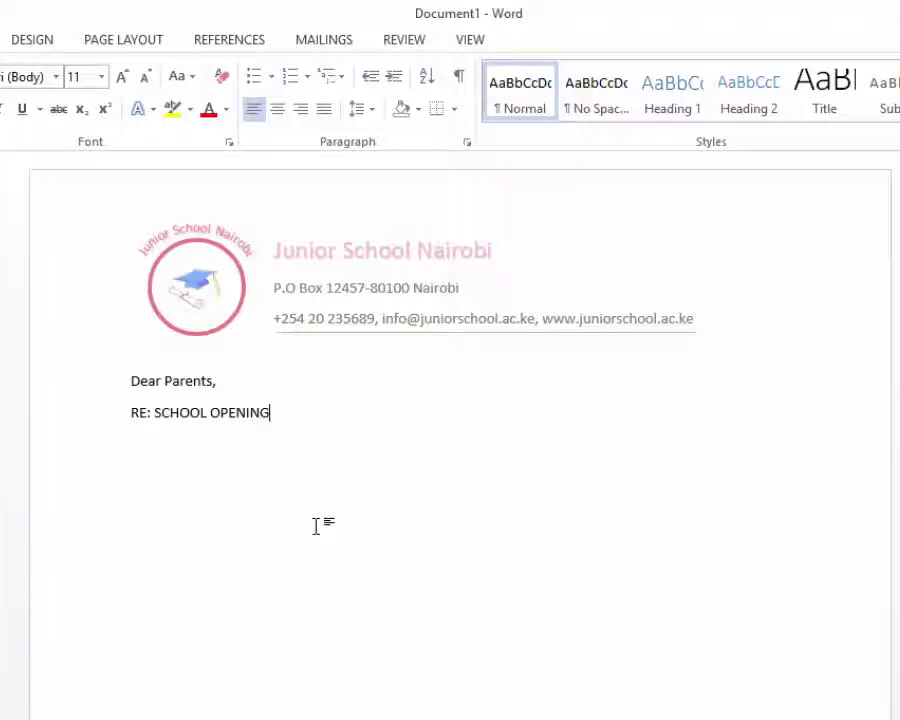
key(Return)
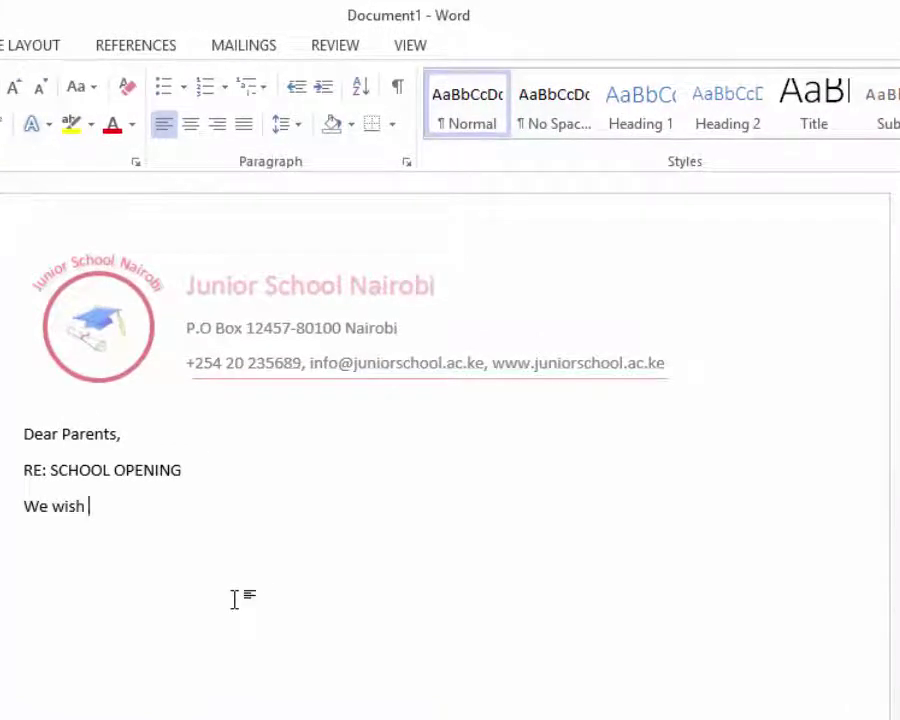
text(form you that the school)
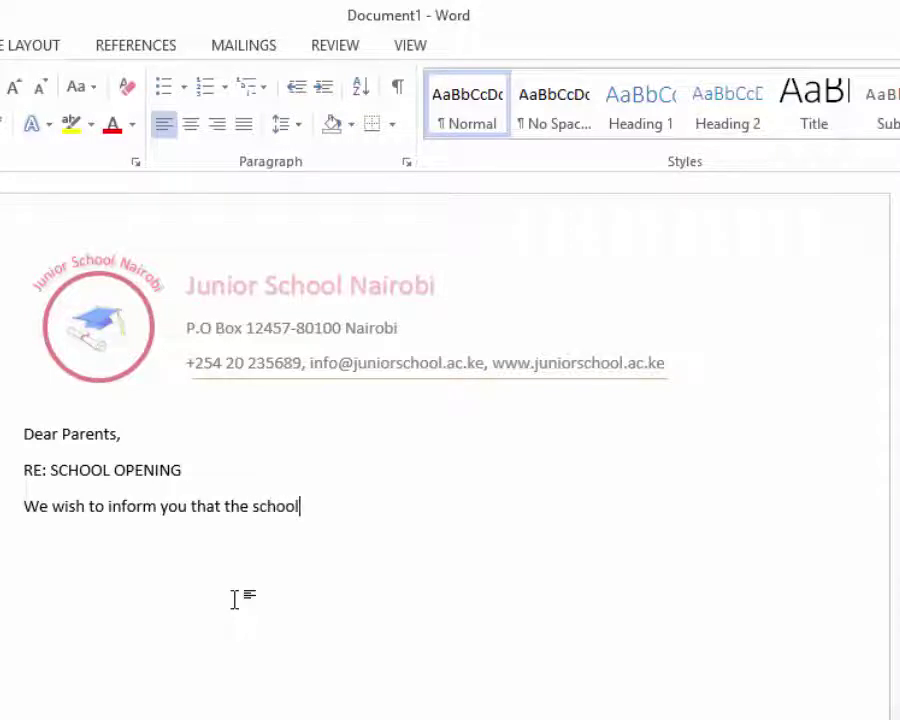
text(ill open its doors on 24th)
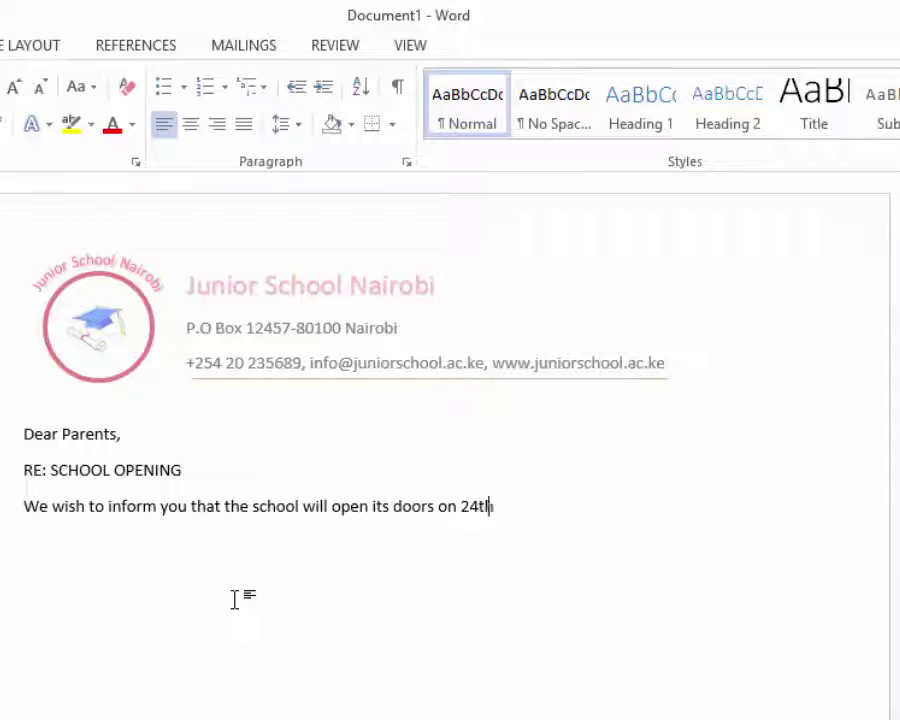
text(tembe)
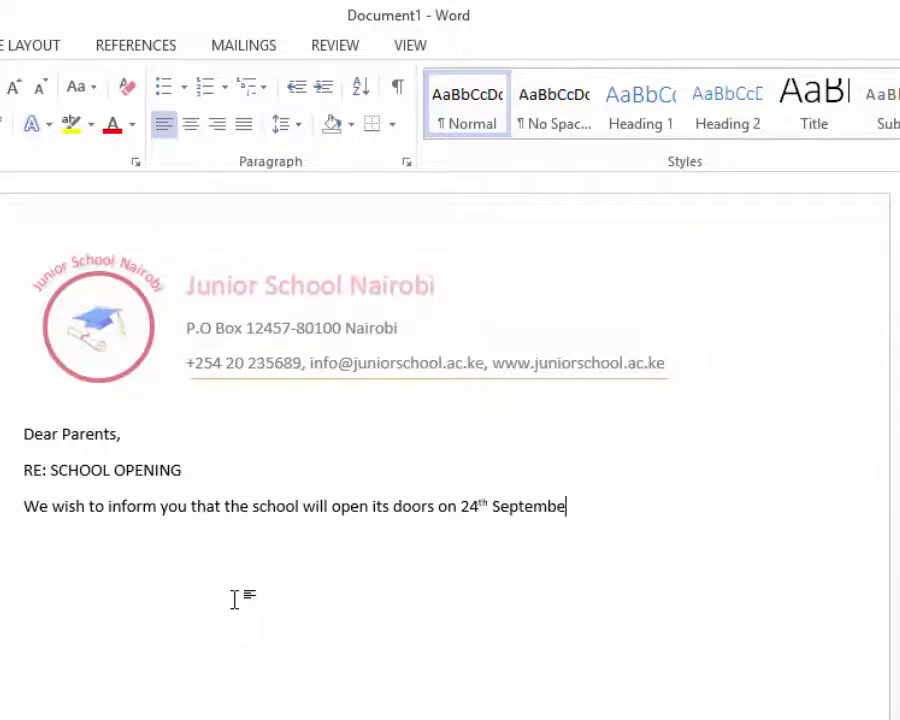
text(r 2020.)
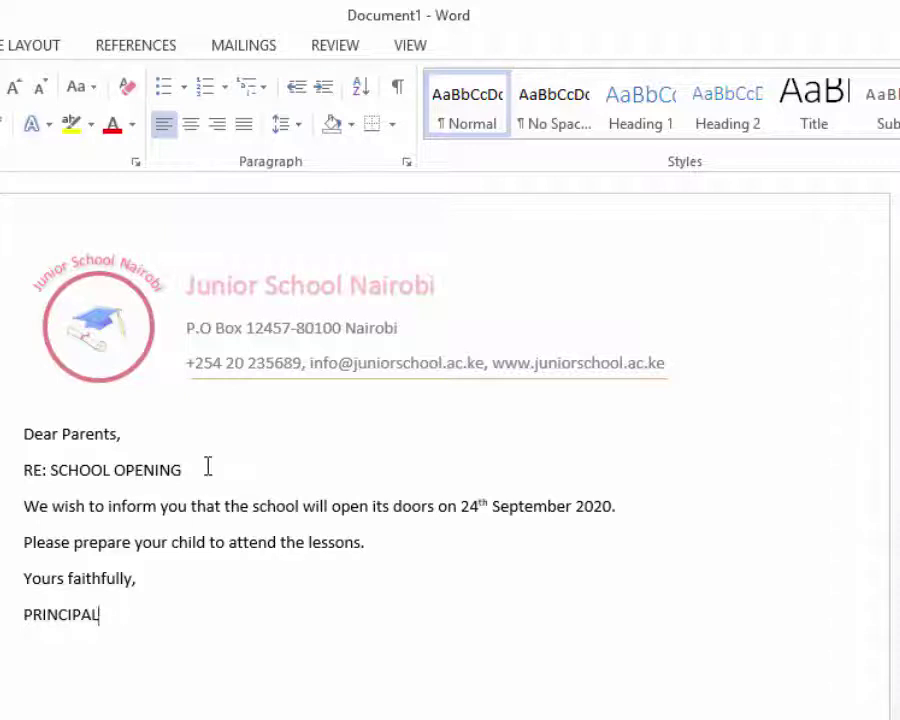
- Make the 'RE: SCHOOL OPENING' subject line bold
drag(208, 467, 16, 472)
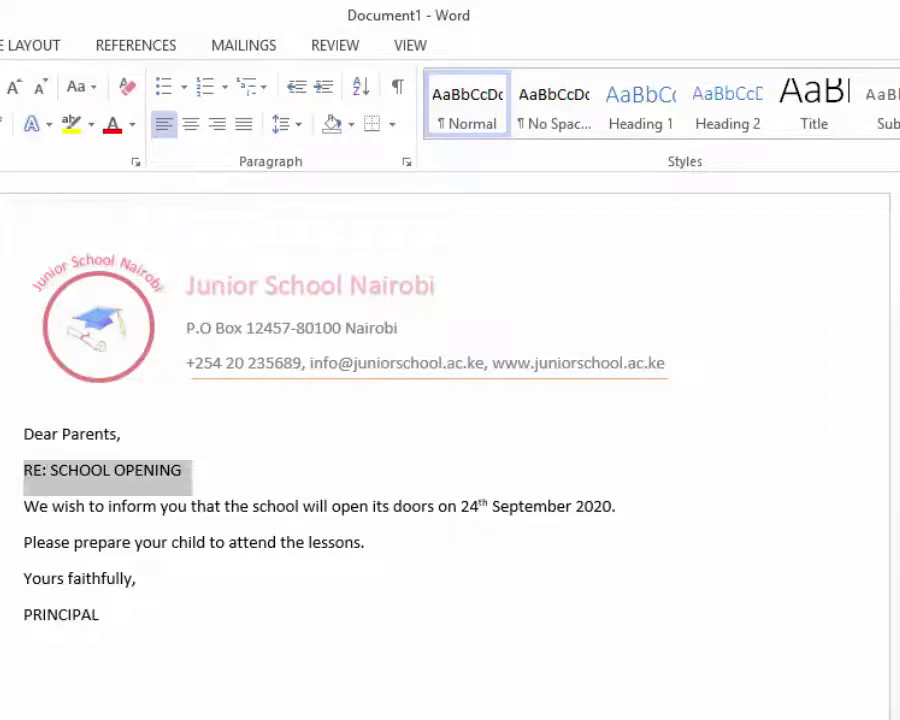
key(ctrl+b)
click(433, 590)
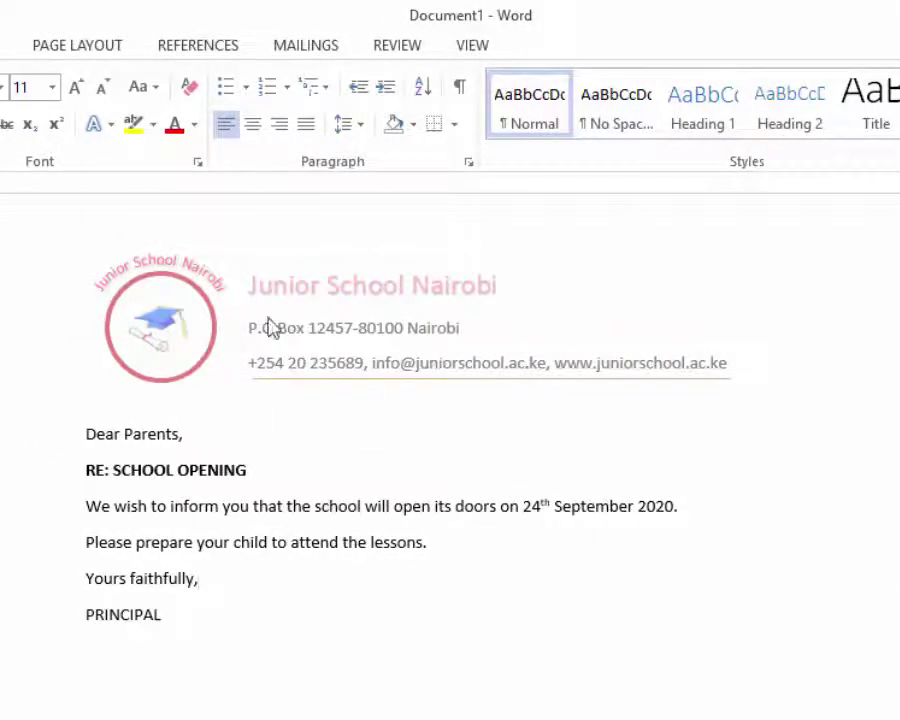
- Make the 'PRINCIPAL' sign-off bold
scroll(210, 622, down, 6)
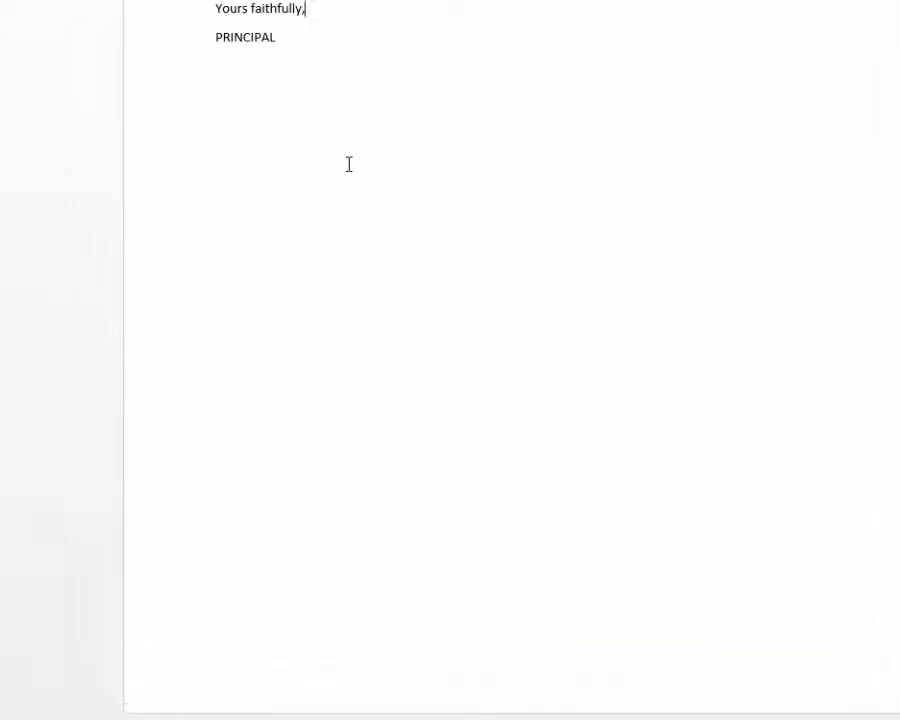
drag(328, 501, 299, 494)
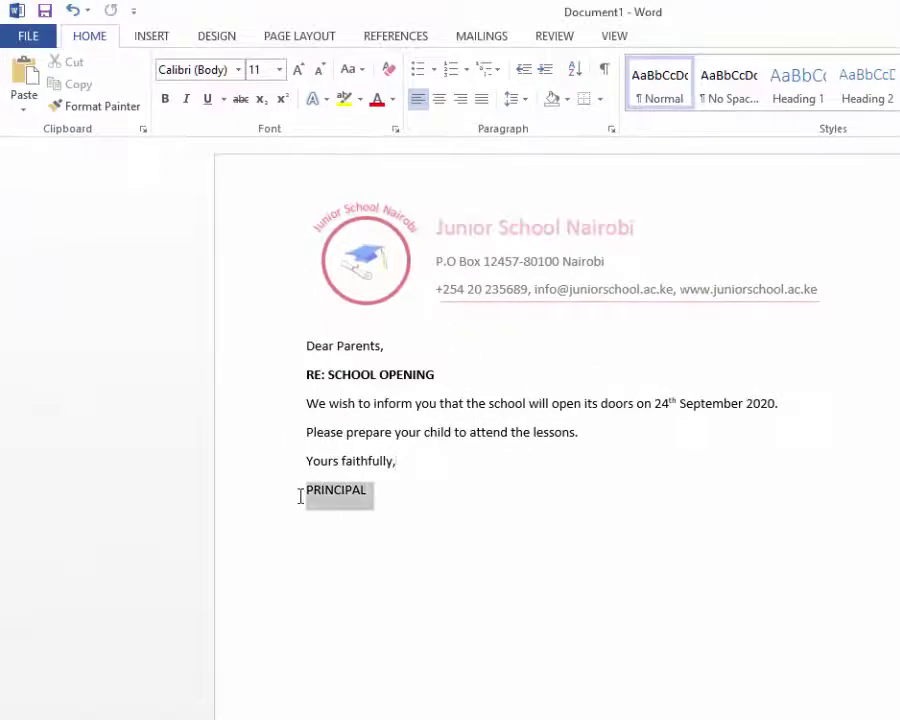
click(171, 107)
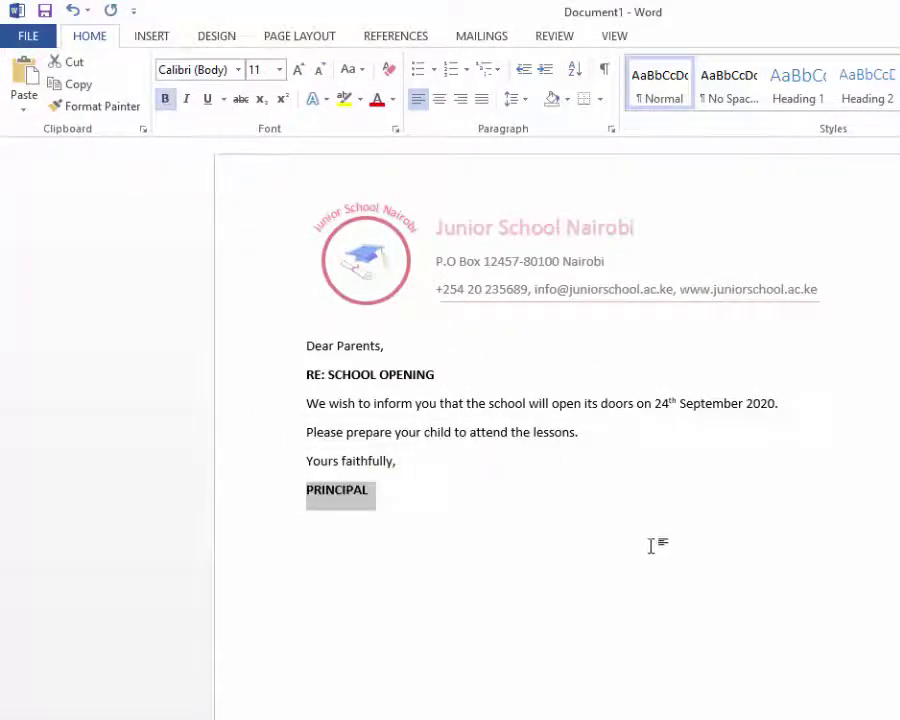
click(388, 543)
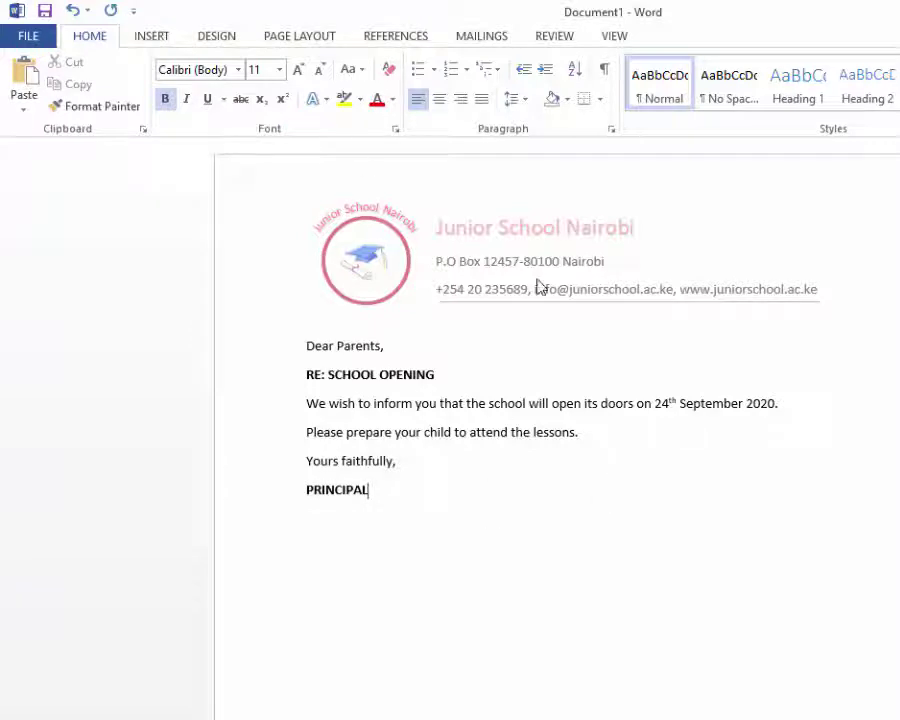
scroll(681, 629, down, 4)
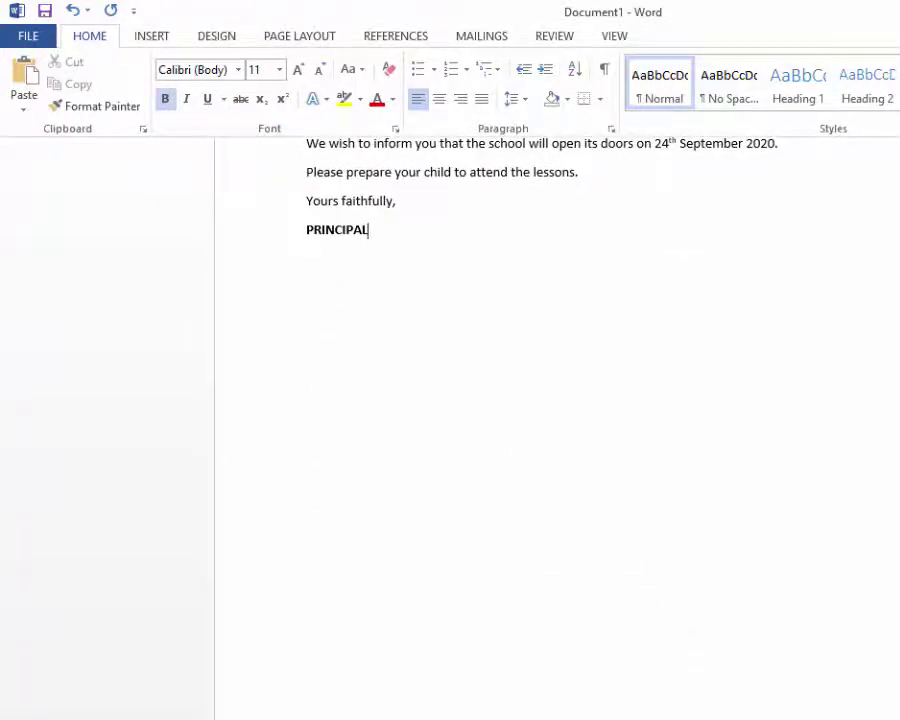
scroll(557, 711, up, 4)
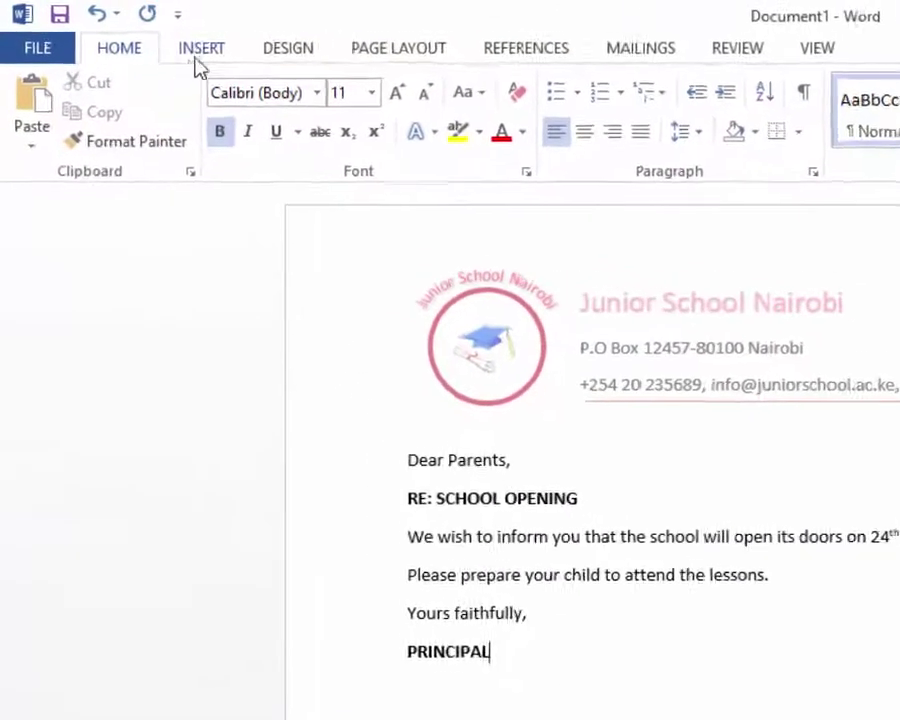
- Open the empty page footer for editing with Footer > Edit Footer
click(208, 53)
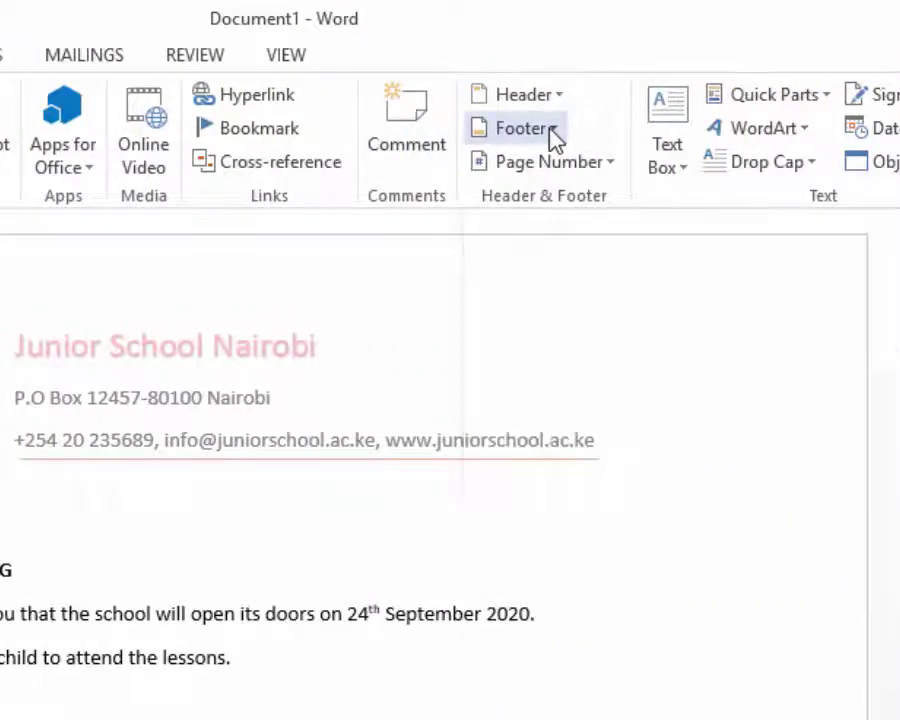
click(553, 137)
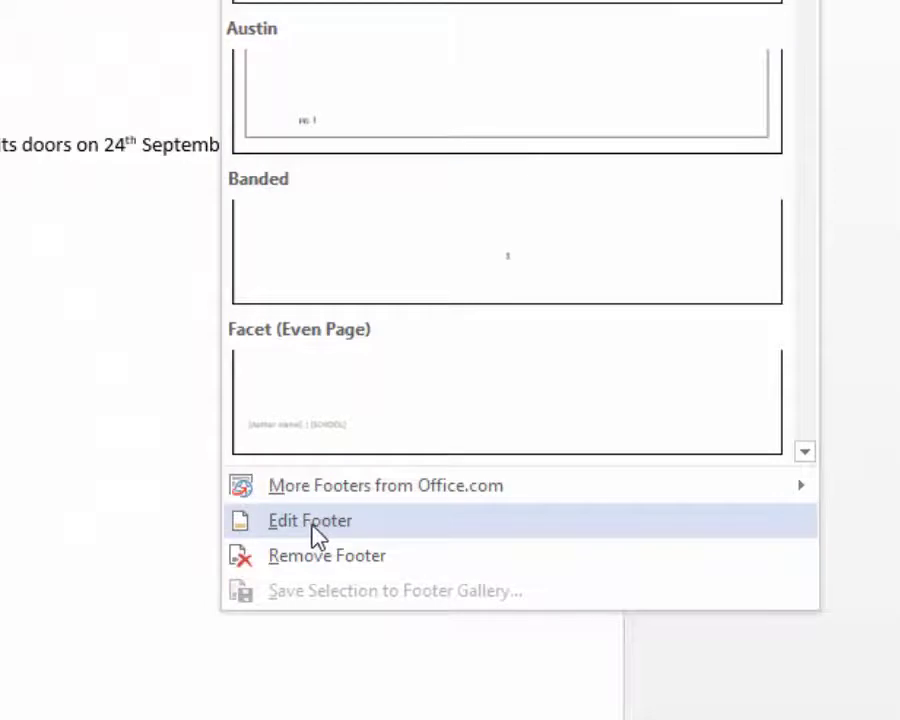
click(314, 530)
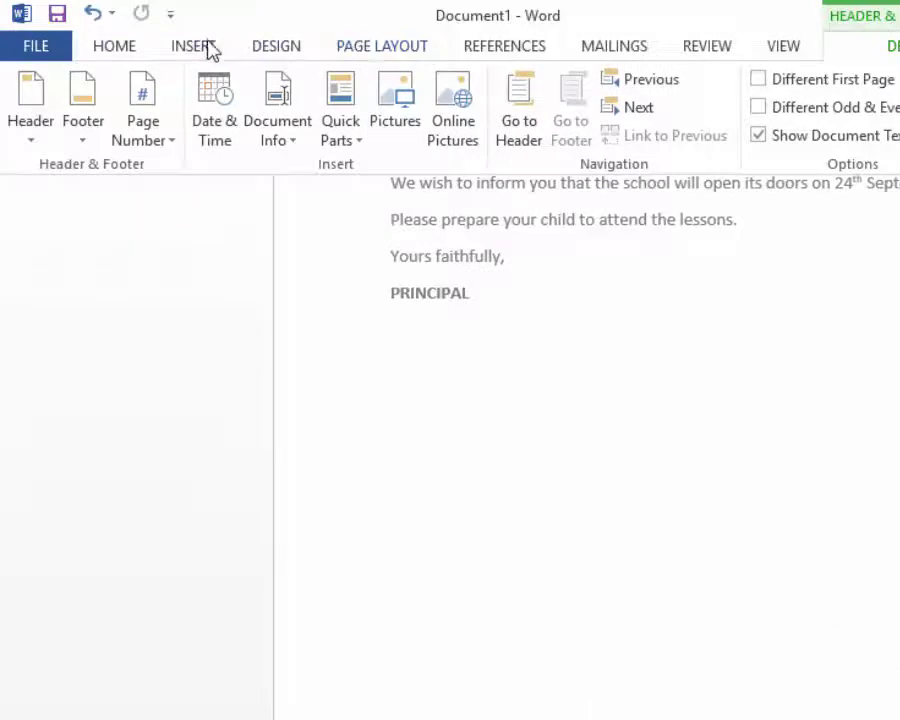
click(207, 46)
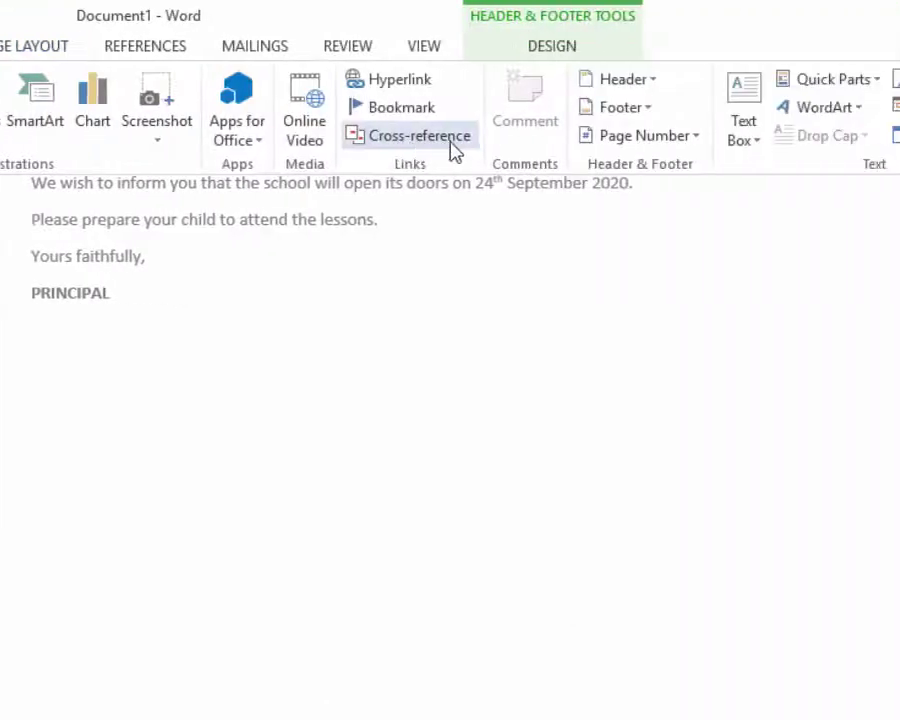
- Add an Accent Bar 2 page number at the bottom of the page, then close the footer
click(690, 140)
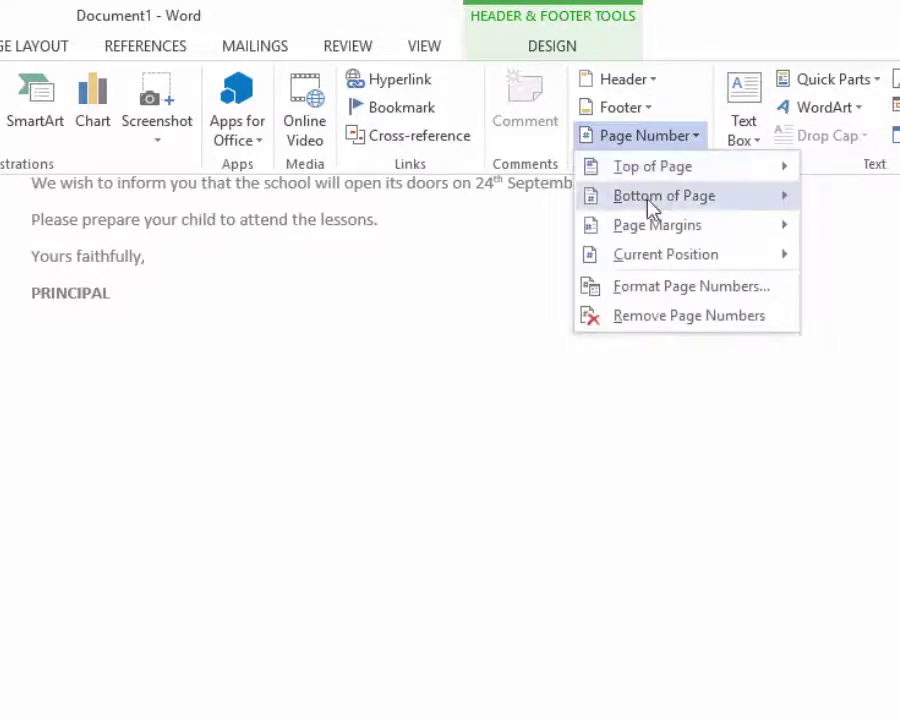
mouse_move(653, 207)
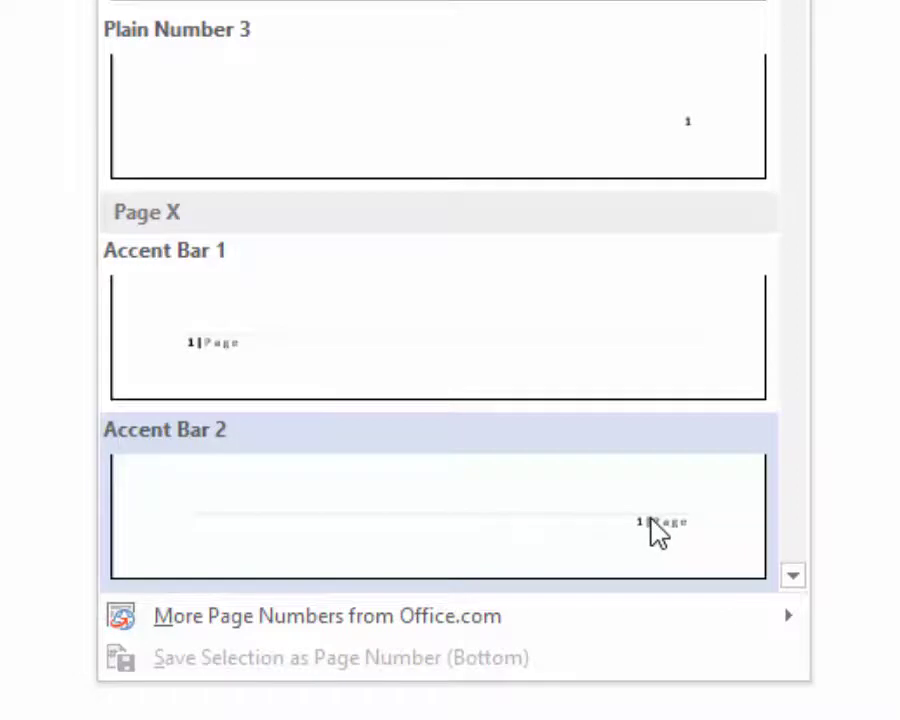
click(657, 532)
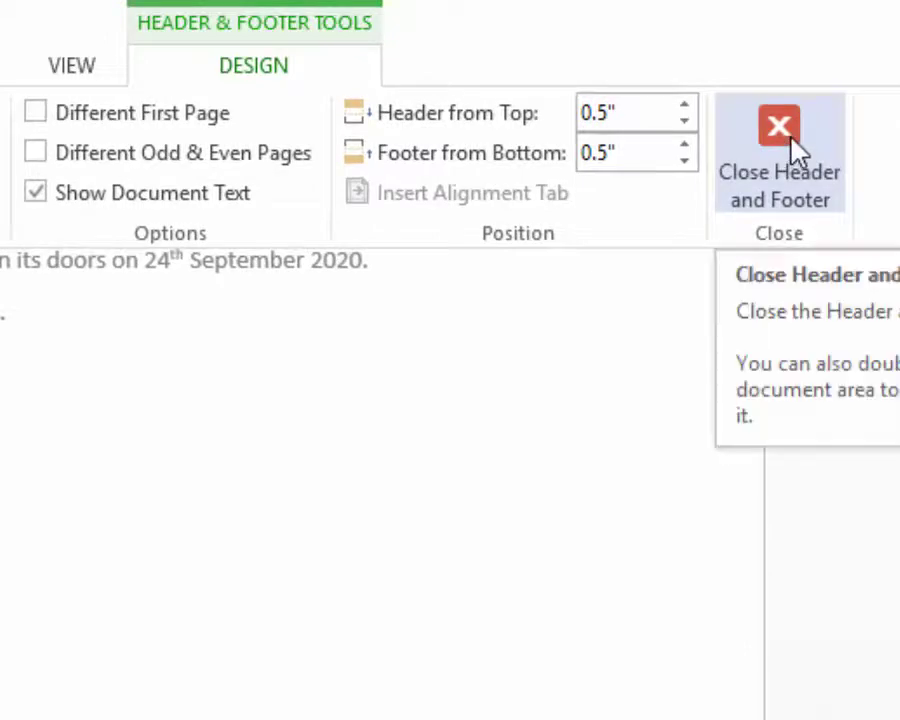
click(797, 150)
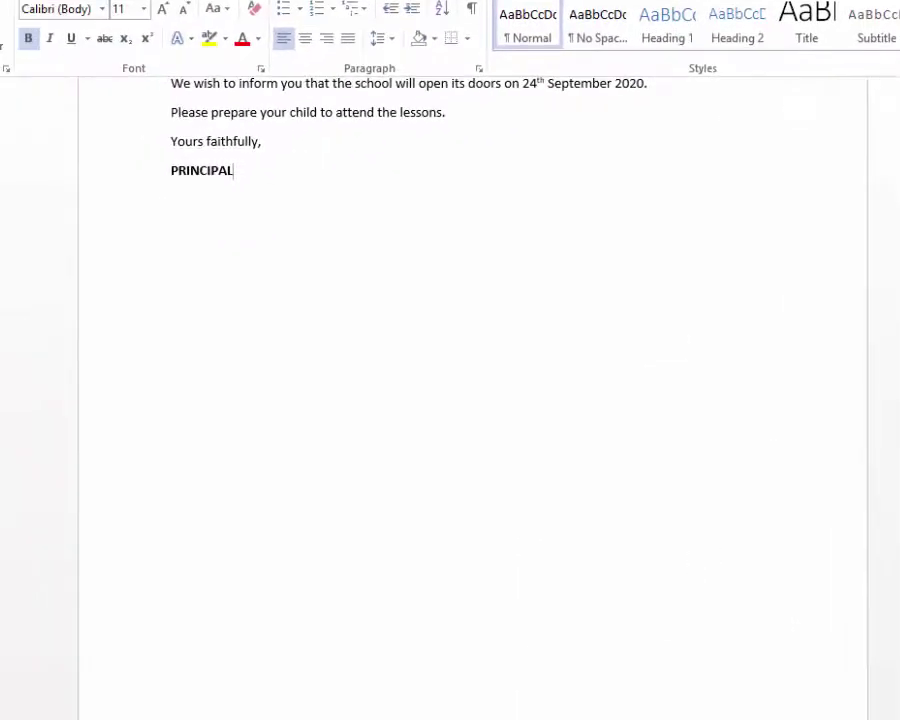